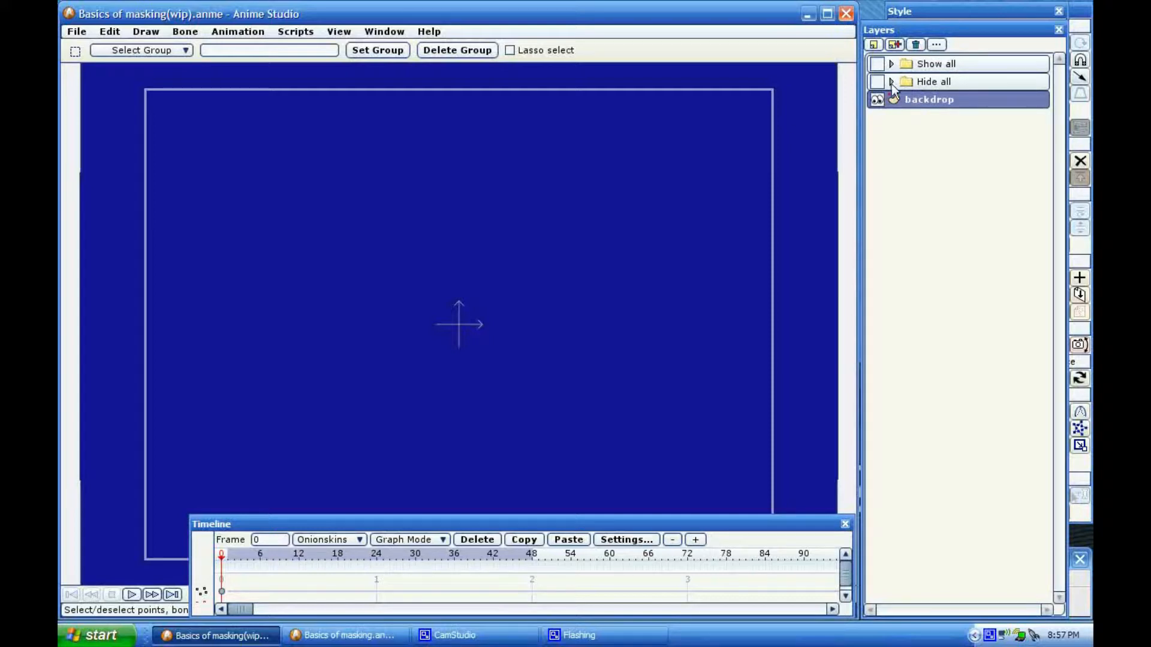
Step: Expand the Hide all group and make the backdrop layer visible
{"action": "left_click", "coordinate": [890, 81]}
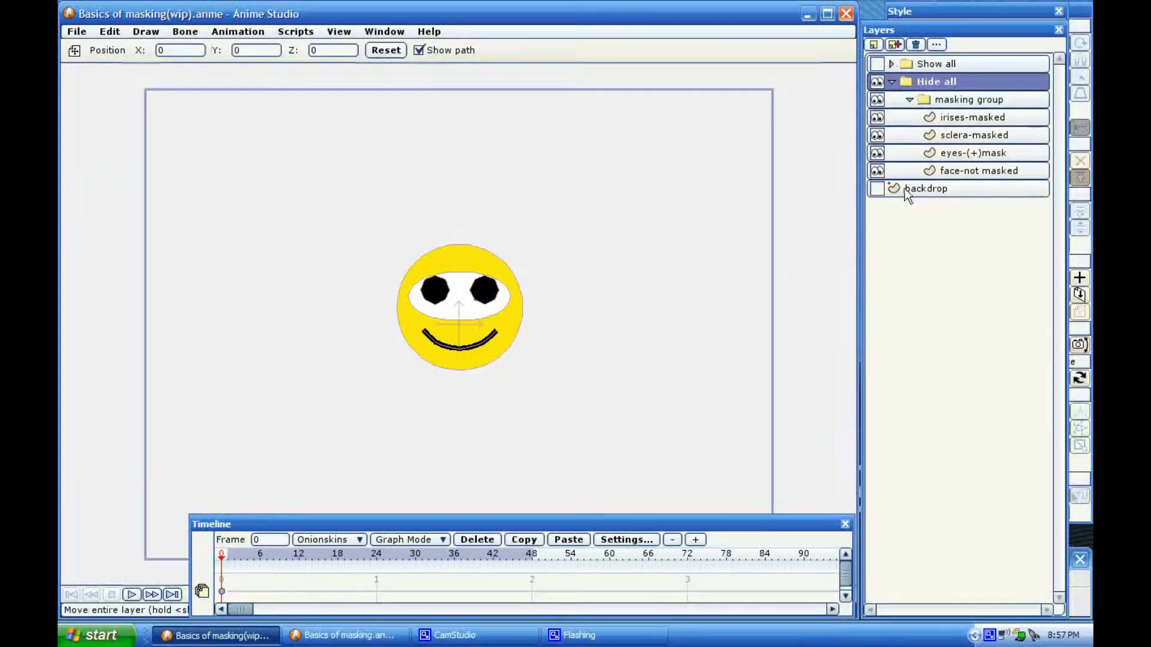
{"action": "left_click", "coordinate": [877, 188]}
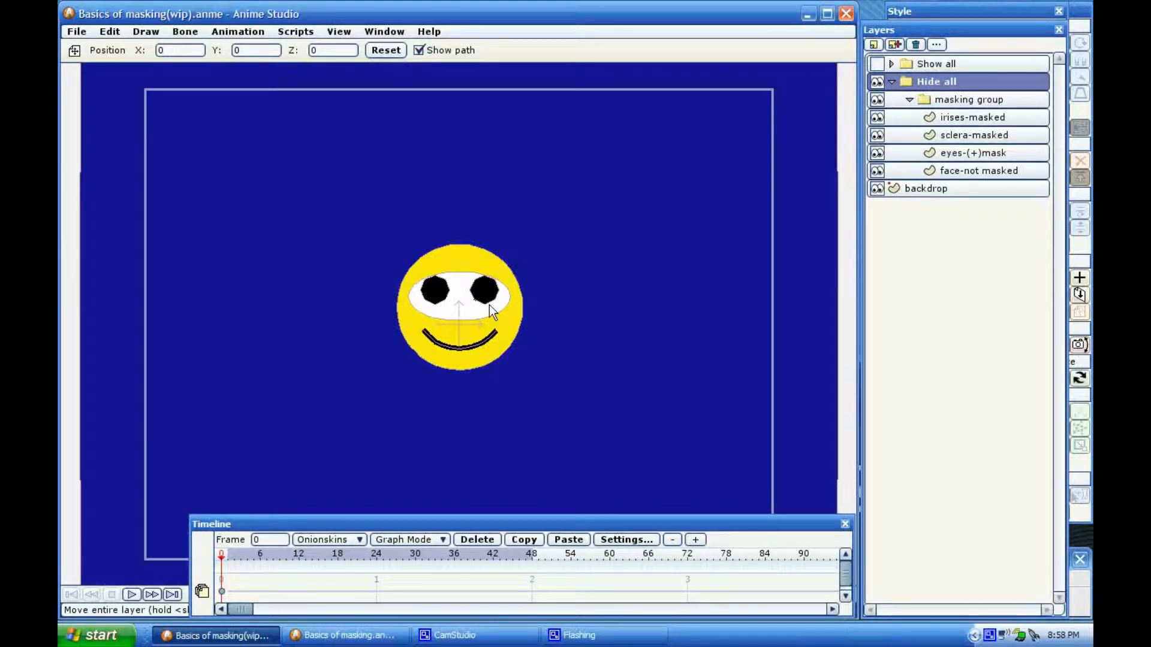
Step: Switch the masking group off and on, and hide its irises-masked, sclera-masked, eyes-(+)mask and face-not masked layers one by one
{"action": "left_click", "coordinate": [877, 102]}
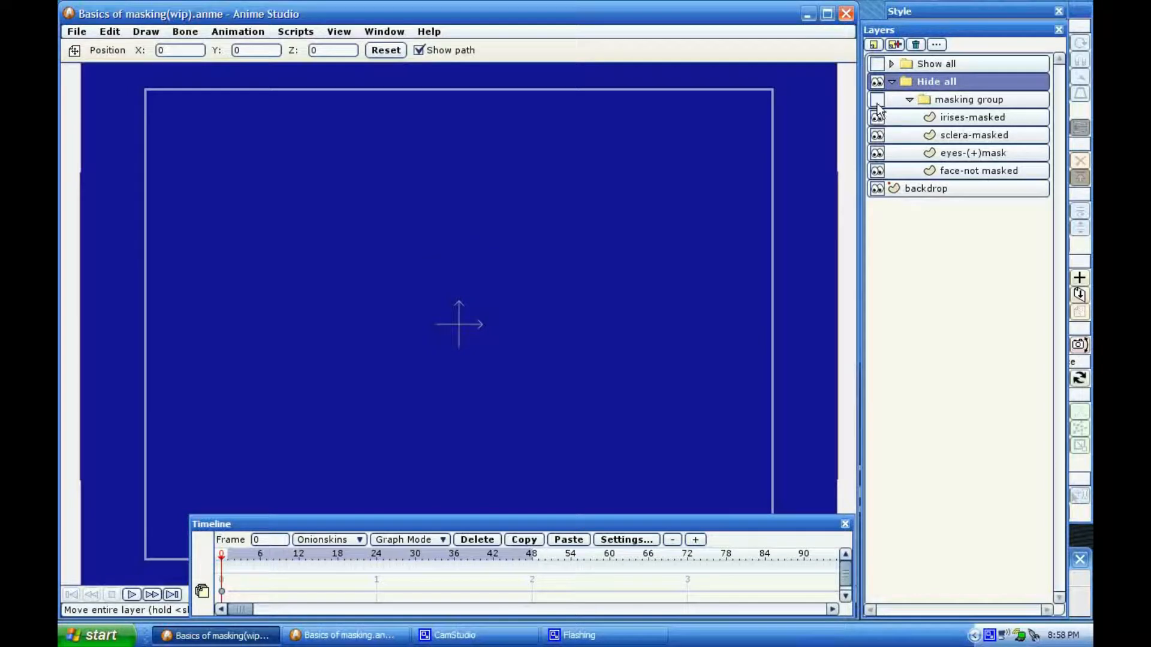
{"action": "left_click", "coordinate": [878, 102]}
{"action": "left_click", "coordinate": [877, 117]}
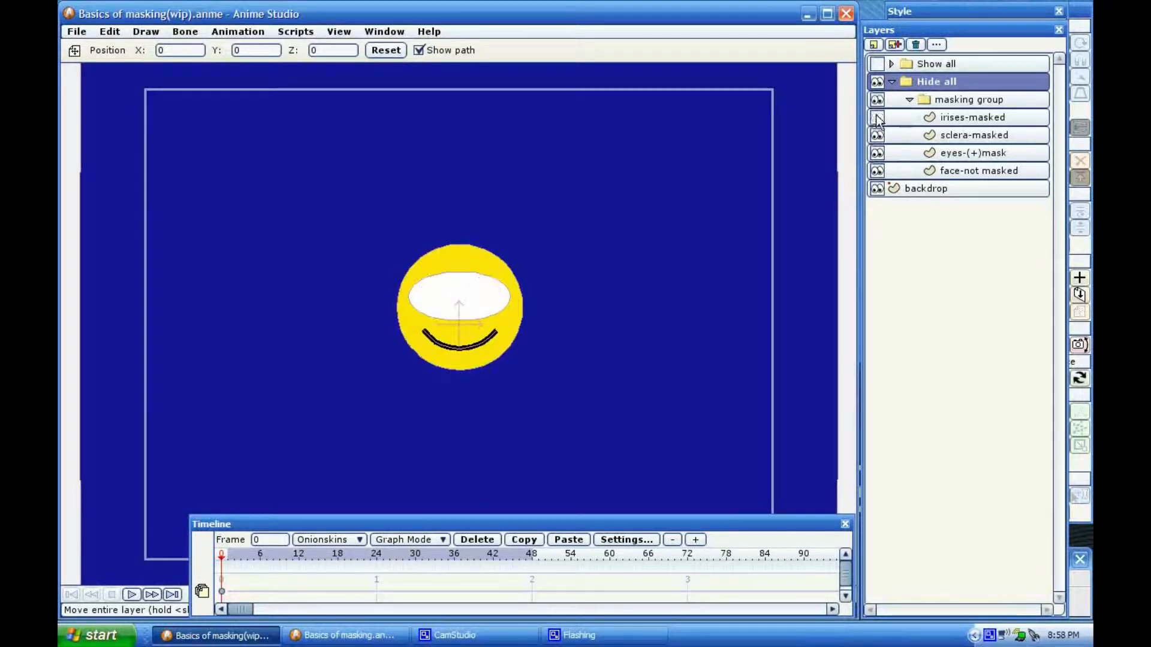
{"action": "left_click", "coordinate": [878, 136]}
{"action": "left_click", "coordinate": [877, 154]}
{"action": "left_click", "coordinate": [878, 172]}
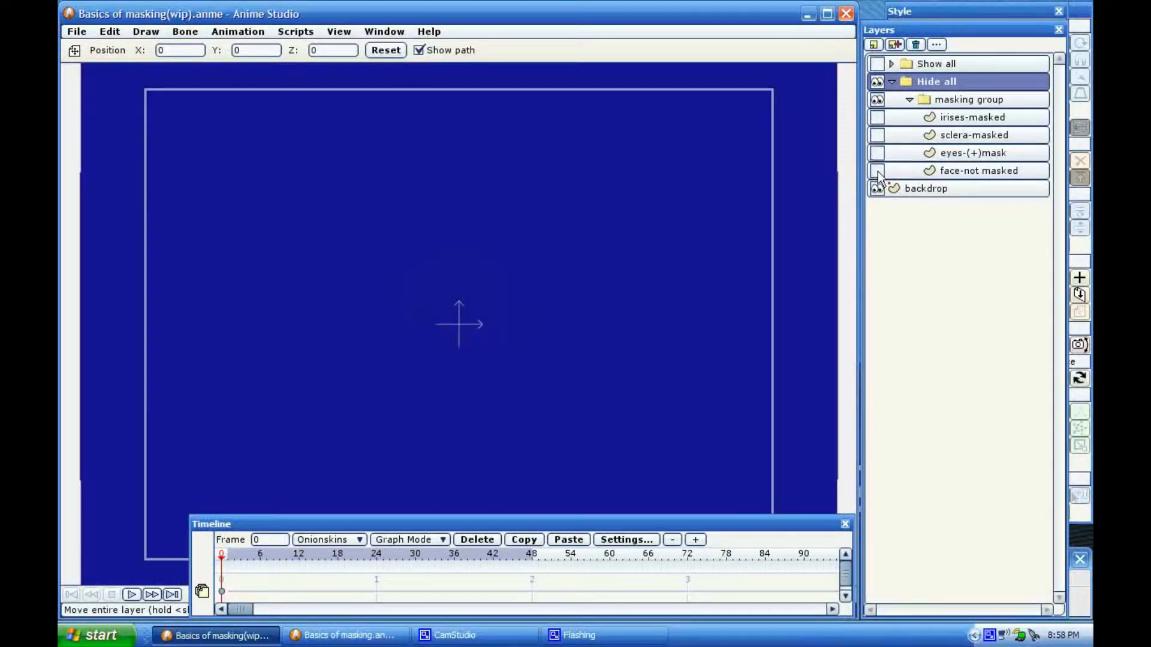
Step: Show the face-not masked, eyes-(+)mask and sclera-masked layers one at a time
{"action": "left_click", "coordinate": [877, 171]}
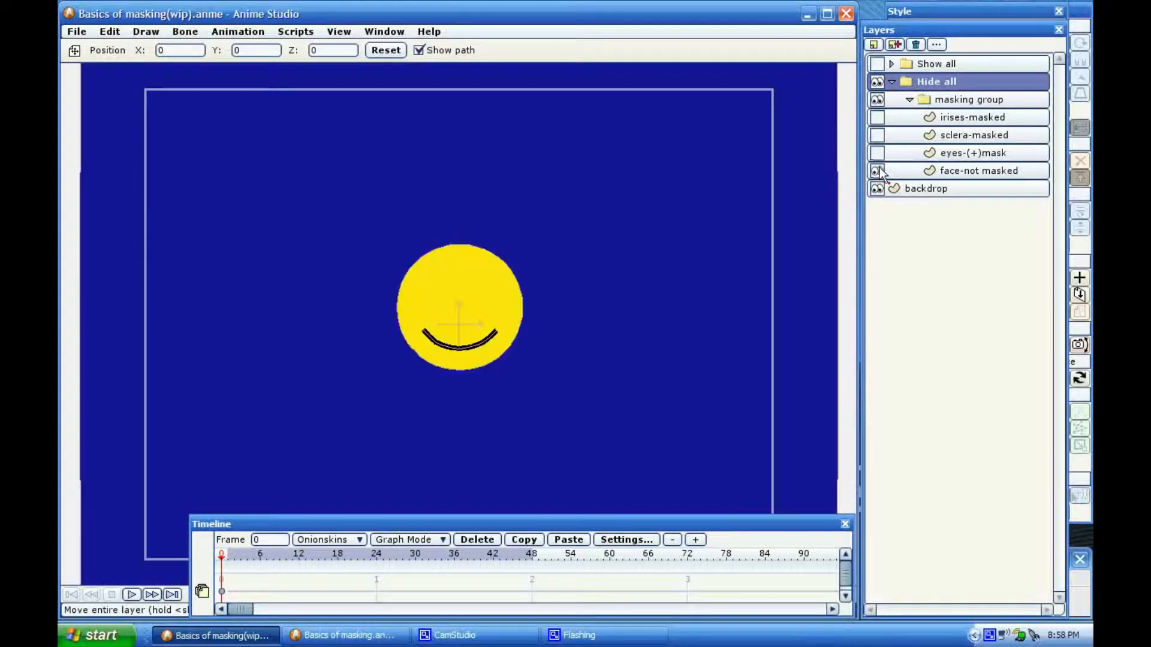
{"action": "left_click", "coordinate": [877, 153]}
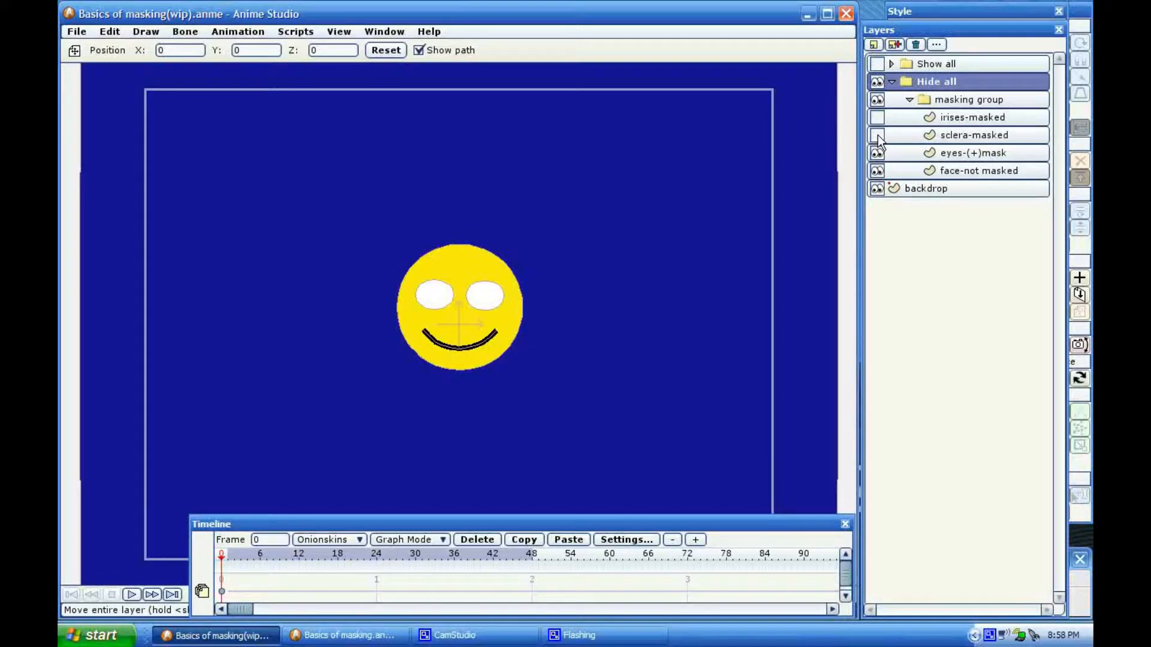
{"action": "left_click", "coordinate": [878, 135]}
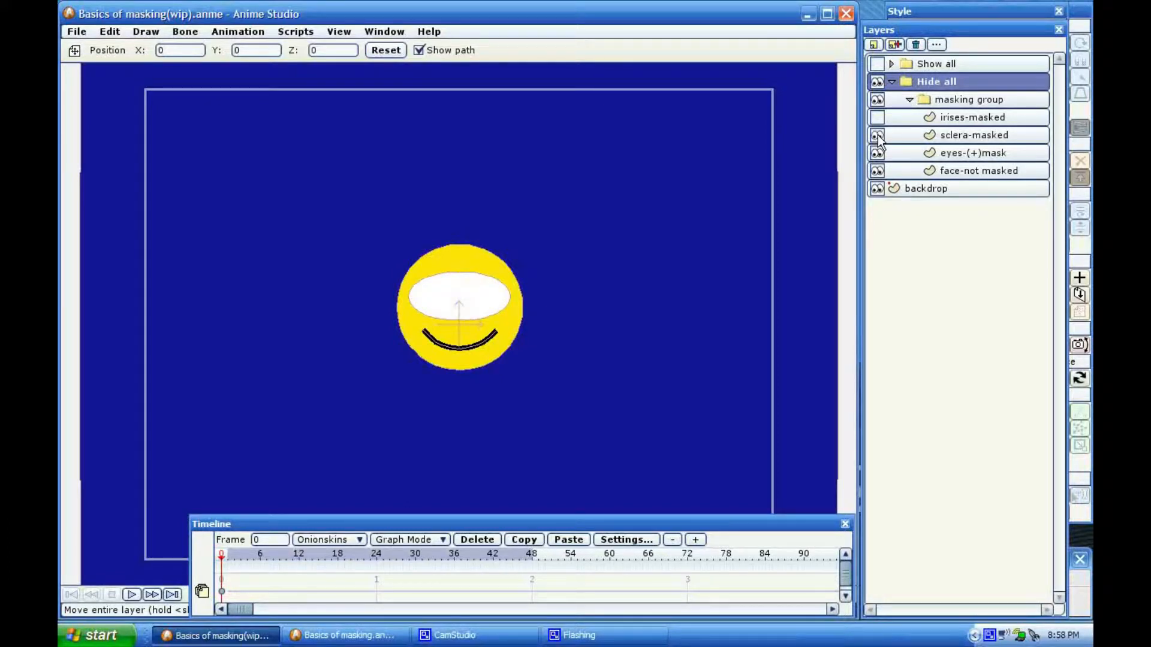
Step: Toggle the sclera-masked layer's visibility several times, leave it hidden, and show the irises-masked layer
{"action": "left_click", "coordinate": [877, 135]}
{"action": "left_click", "coordinate": [878, 135]}
{"action": "left_click", "coordinate": [877, 135]}
{"action": "left_click", "coordinate": [878, 135]}
{"action": "left_click", "coordinate": [878, 135]}
{"action": "left_click", "coordinate": [877, 135]}
{"action": "left_click", "coordinate": [878, 135]}
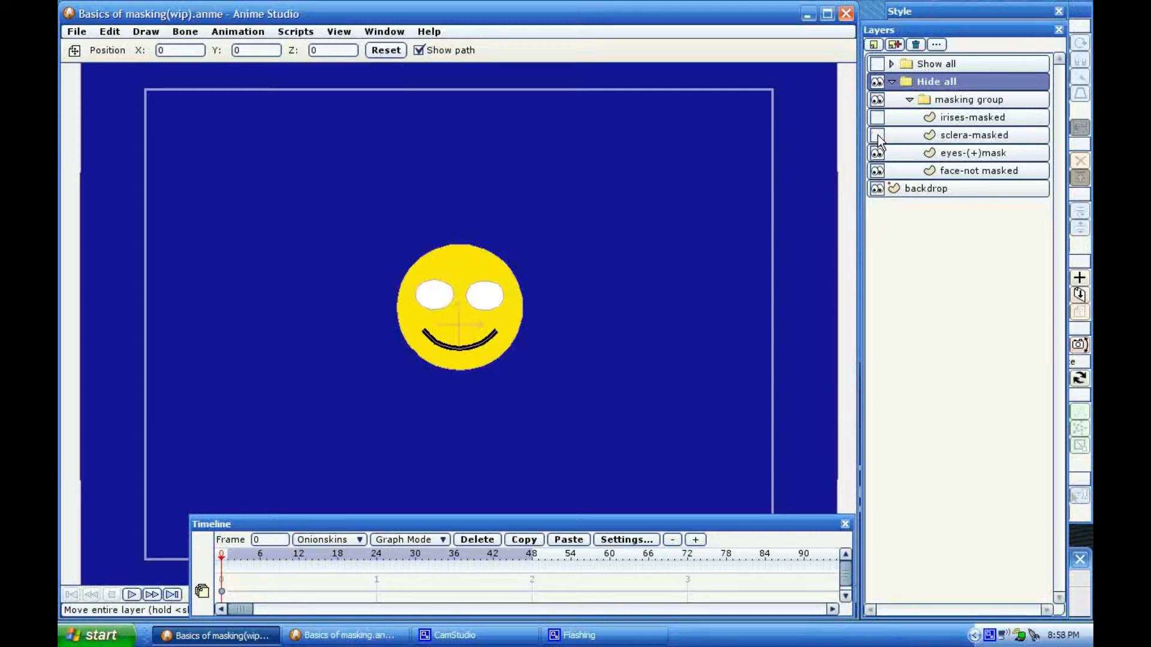
{"action": "left_click", "coordinate": [877, 135]}
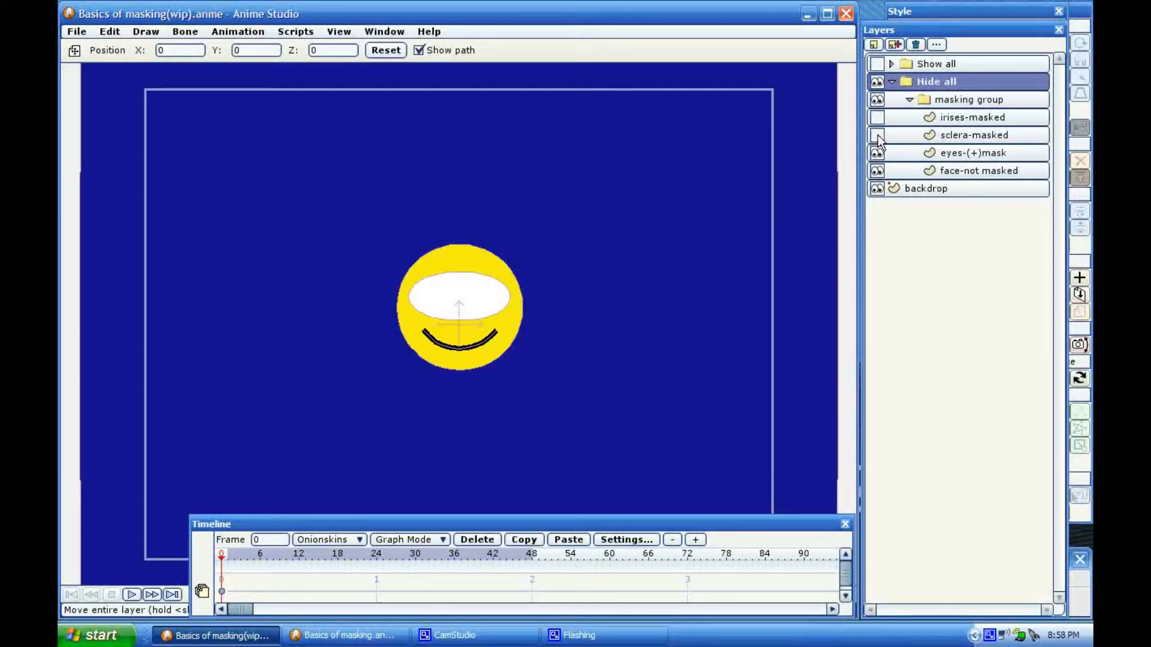
{"action": "left_click", "coordinate": [878, 118]}
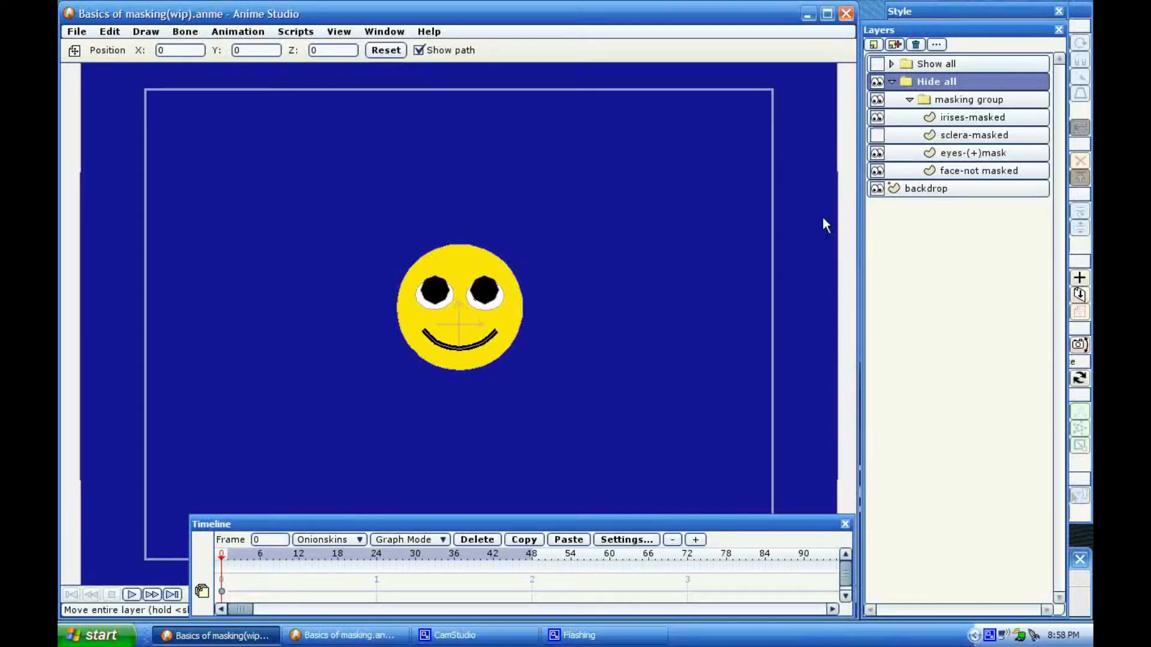
Step: Select the eyes-(+)mask layer and examine up close where the irises extend past the eye outlines
{"action": "left_click", "coordinate": [980, 154]}
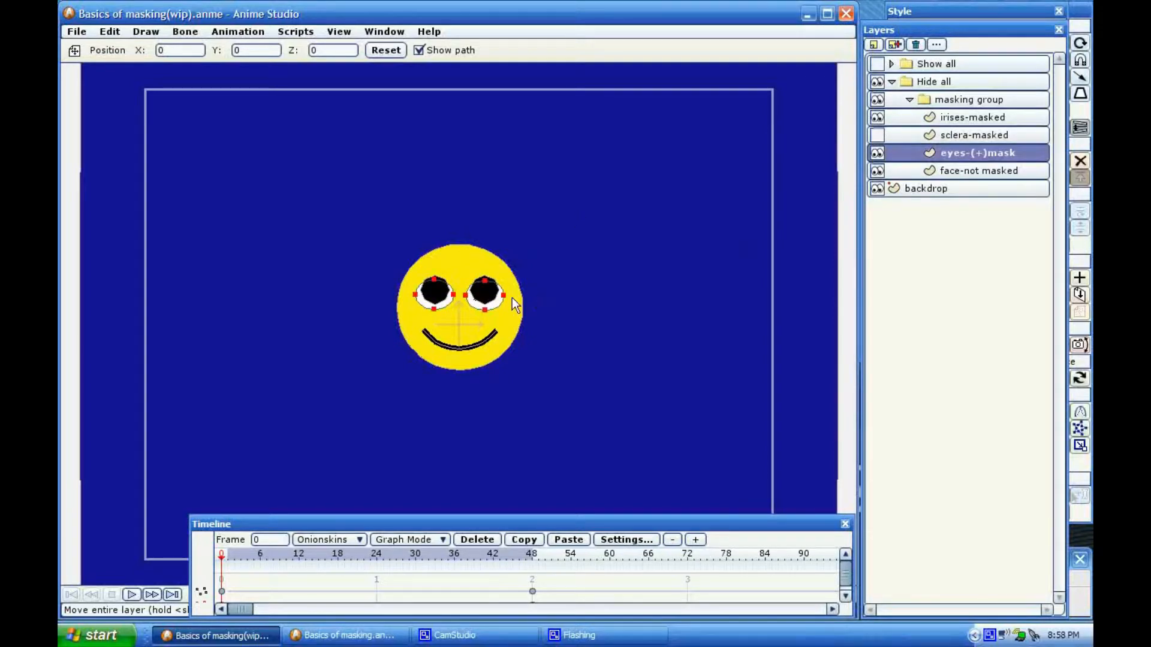
{"action": "scroll", "coordinate": [512, 297], "scroll_direction": "up", "scroll_amount": 2}
{"action": "scroll", "coordinate": [512, 298], "scroll_direction": "up", "scroll_amount": 3}
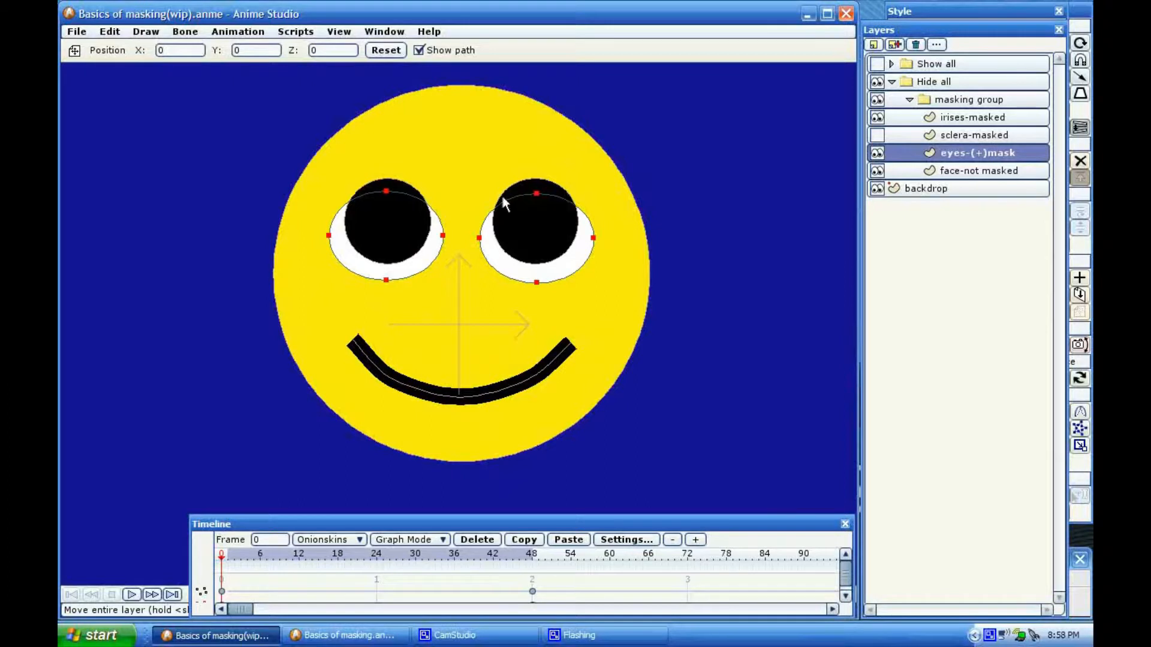
{"action": "scroll", "coordinate": [554, 185], "scroll_direction": "down", "scroll_amount": 4}
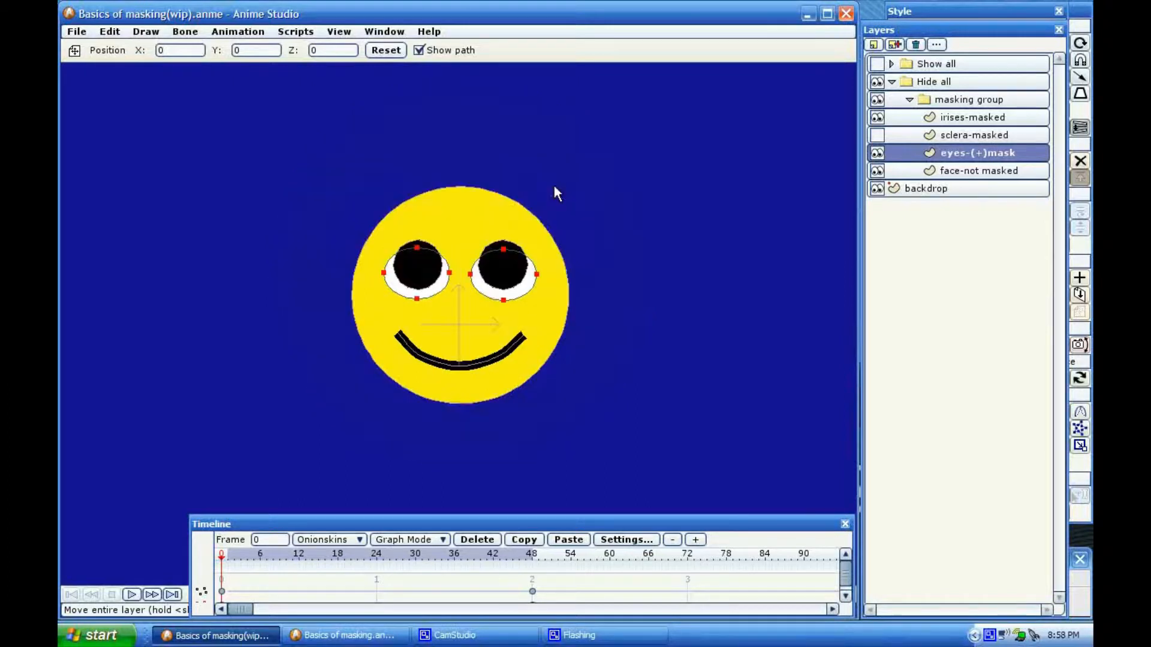
{"action": "scroll", "coordinate": [553, 185], "scroll_direction": "down", "scroll_amount": 5}
{"action": "scroll", "coordinate": [553, 184], "scroll_direction": "up", "scroll_amount": 5}
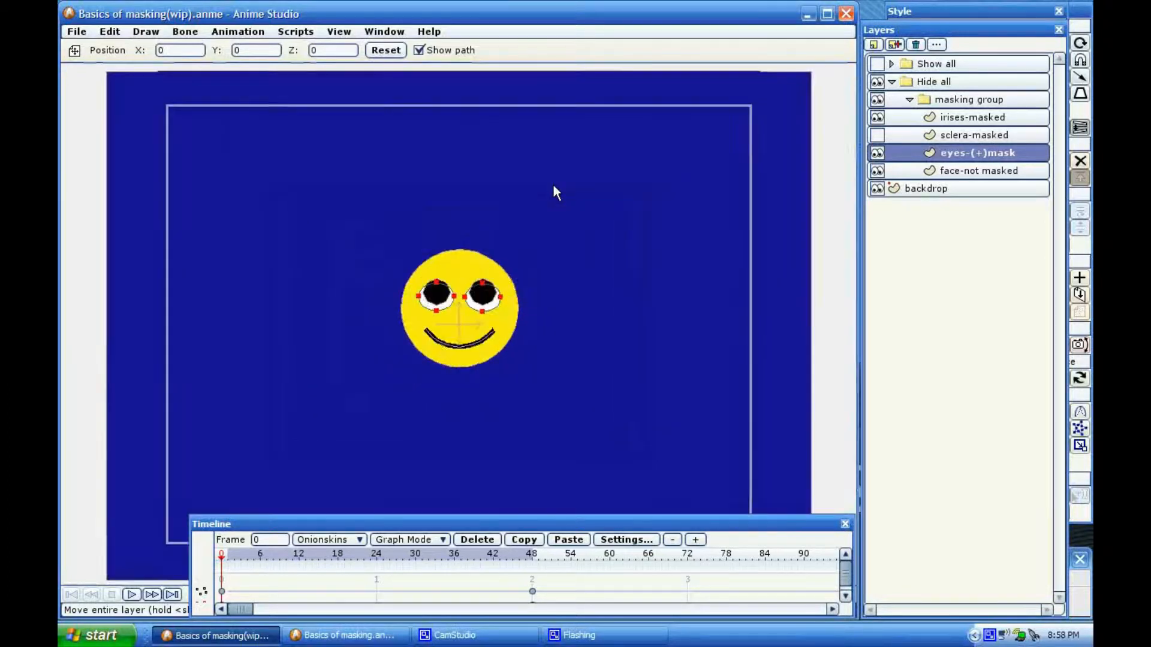
{"action": "scroll", "coordinate": [553, 184], "scroll_direction": "down", "scroll_amount": 3}
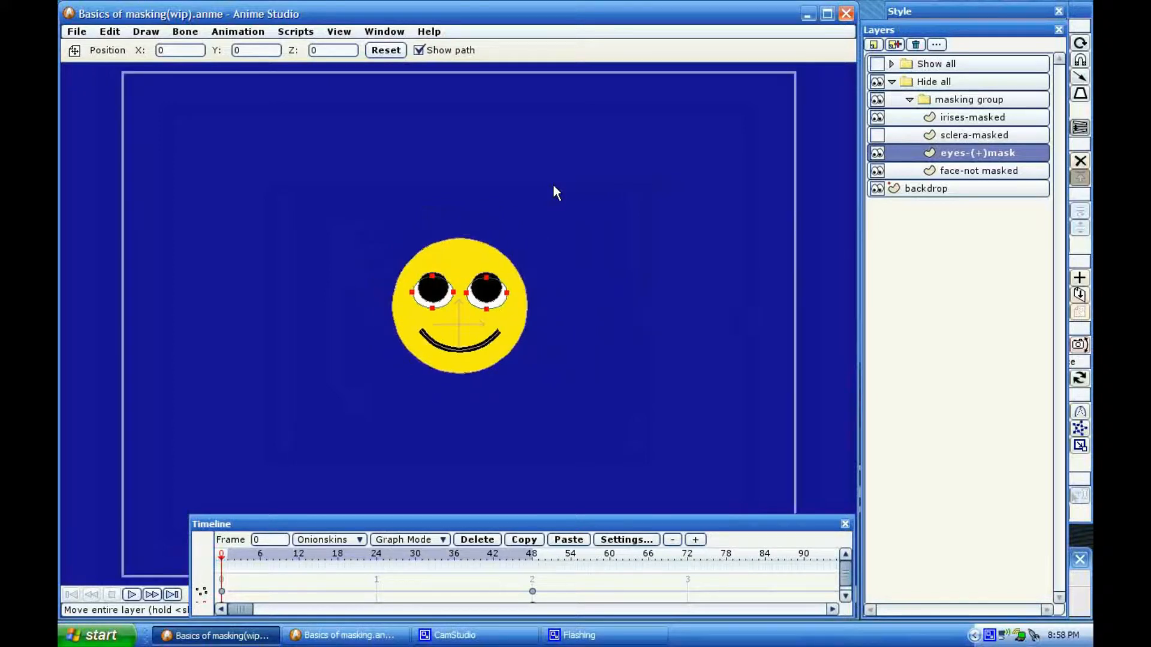
{"action": "scroll", "coordinate": [553, 184], "scroll_direction": "up", "scroll_amount": 1}
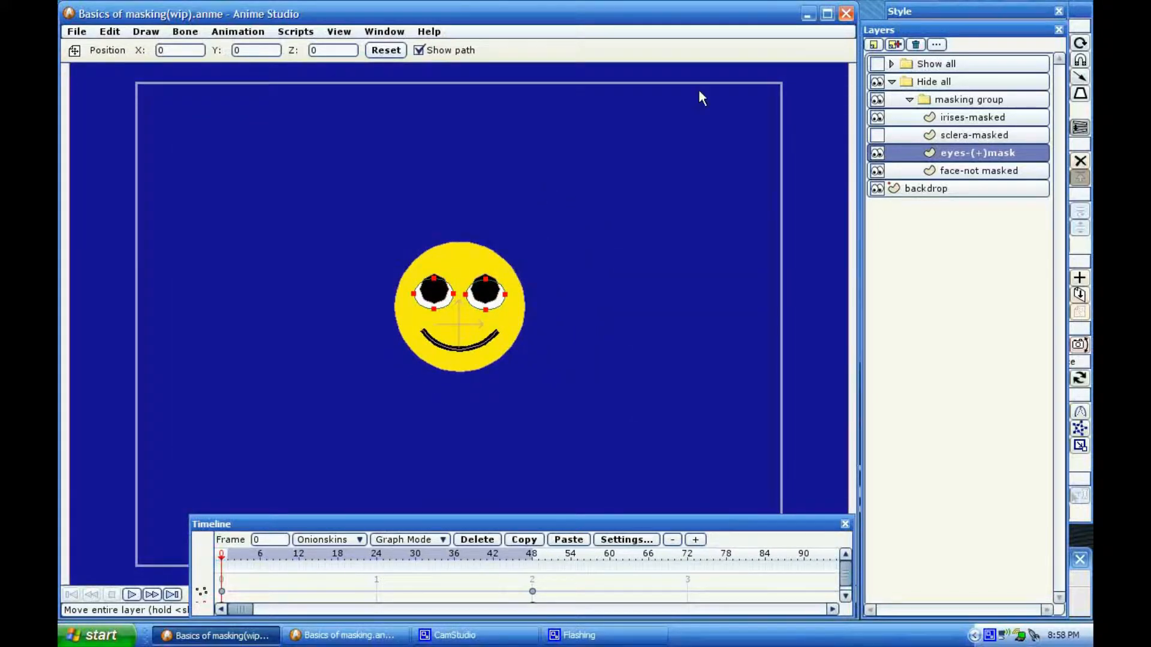
Step: Show the sclera-masked layer, and briefly expand the Show all group to view its layers before collapsing and hiding it
{"action": "left_click", "coordinate": [877, 136]}
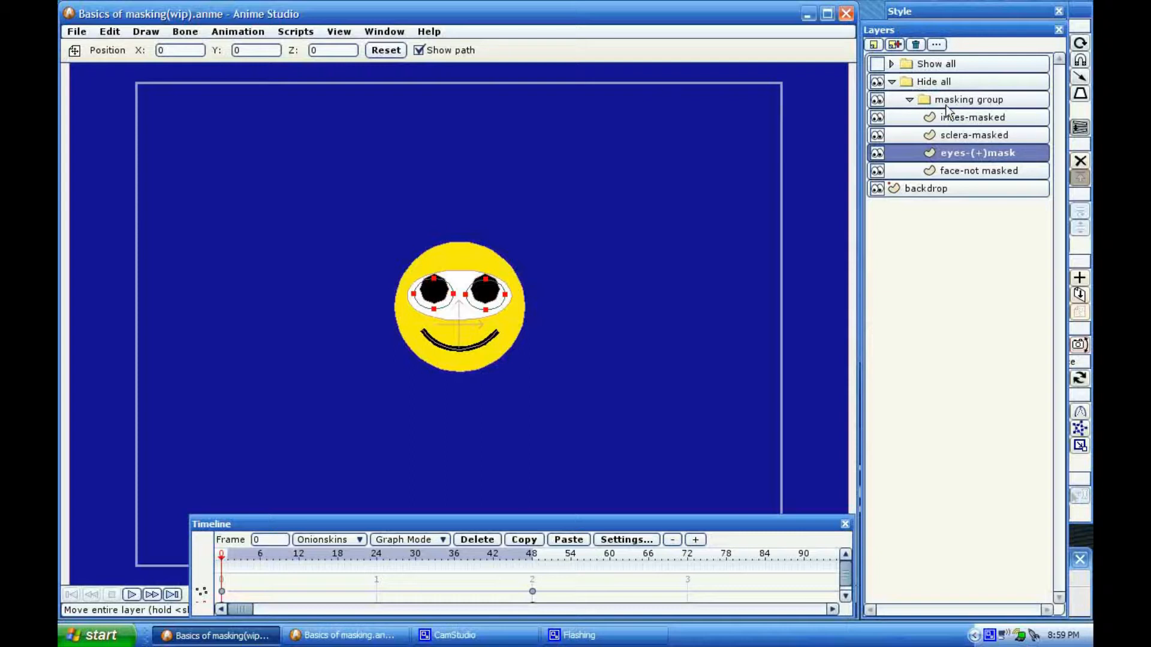
{"action": "left_click", "coordinate": [892, 63]}
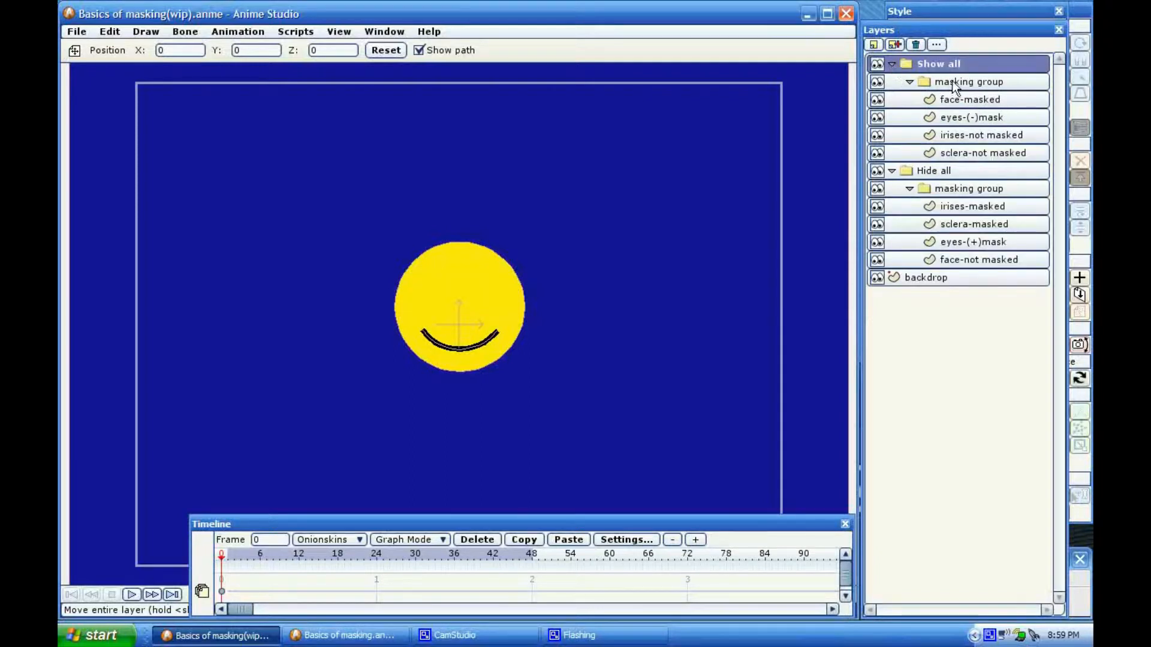
{"action": "left_click", "coordinate": [891, 63]}
{"action": "left_click", "coordinate": [877, 63]}
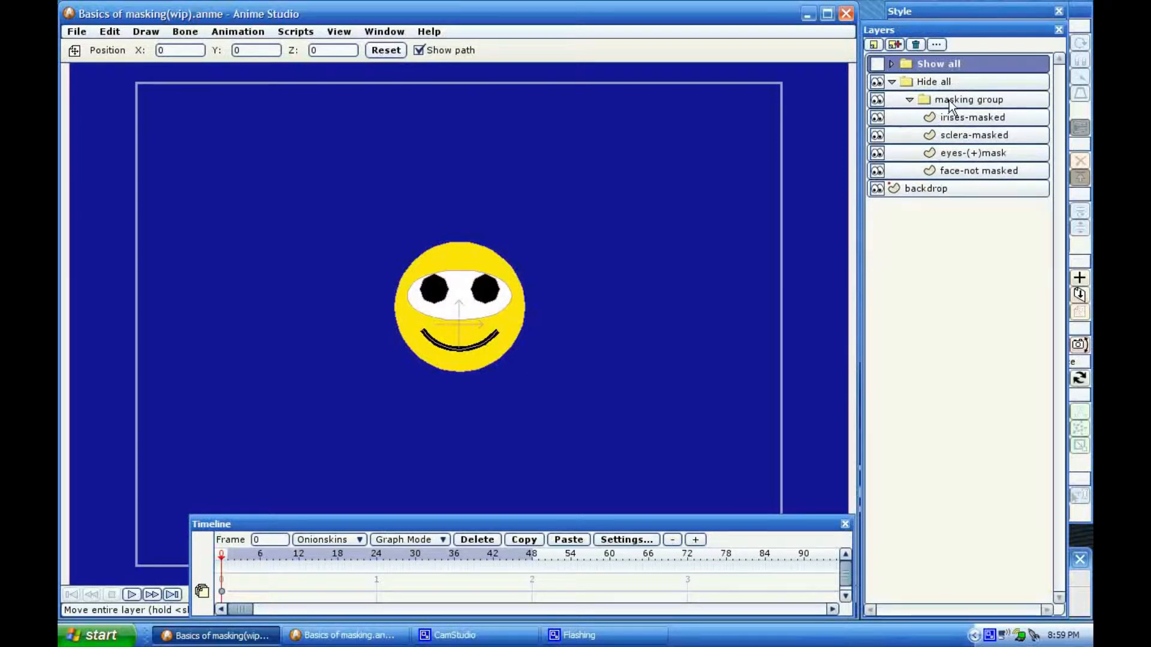
Step: Hide the sclera-masked layer in the Hide all group
{"action": "left_click", "coordinate": [877, 137]}
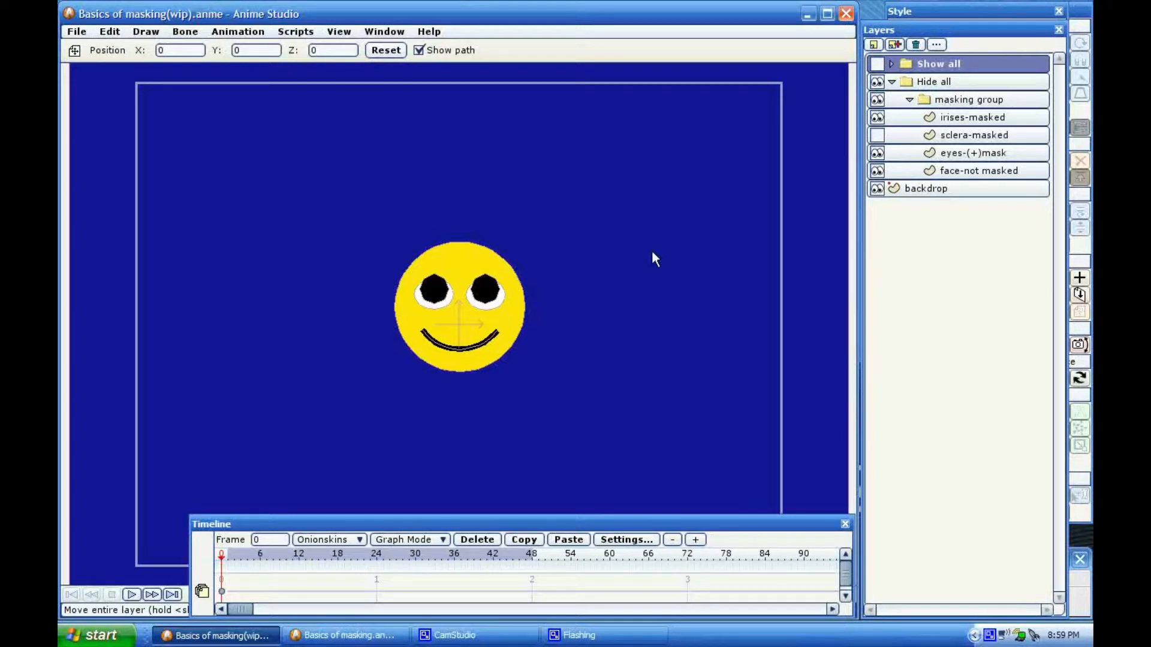
{"action": "scroll", "coordinate": [653, 251], "scroll_direction": "down", "scroll_amount": 2}
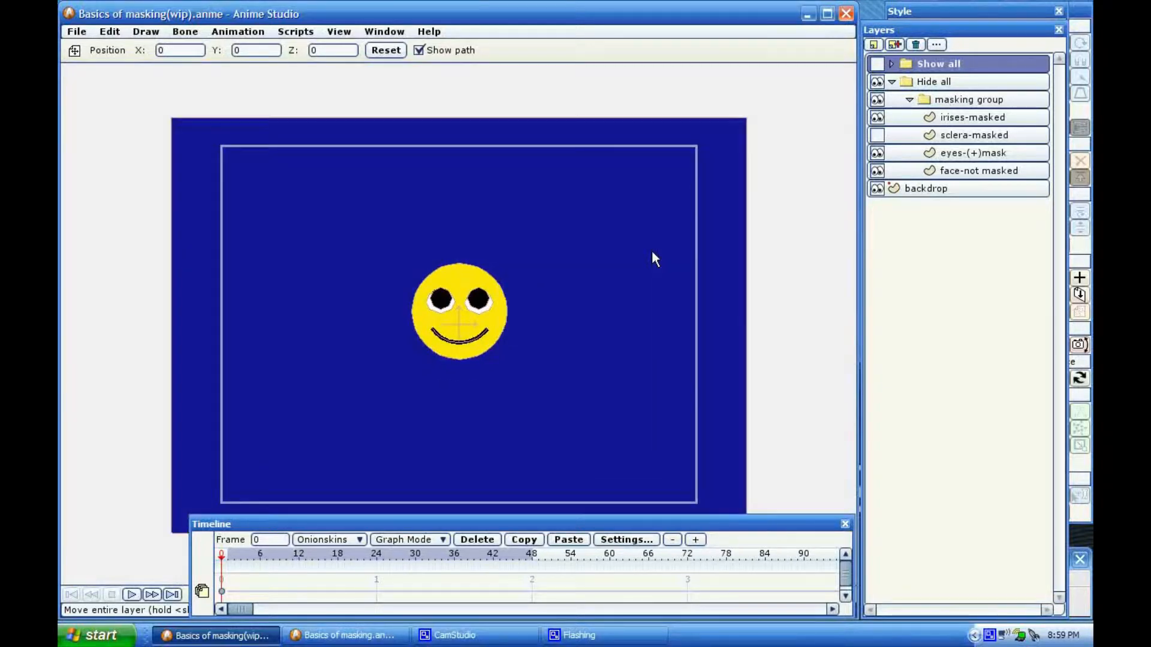
{"action": "scroll", "coordinate": [652, 251], "scroll_direction": "up", "scroll_amount": 1}
{"action": "scroll", "coordinate": [652, 250], "scroll_direction": "up", "scroll_amount": 2}
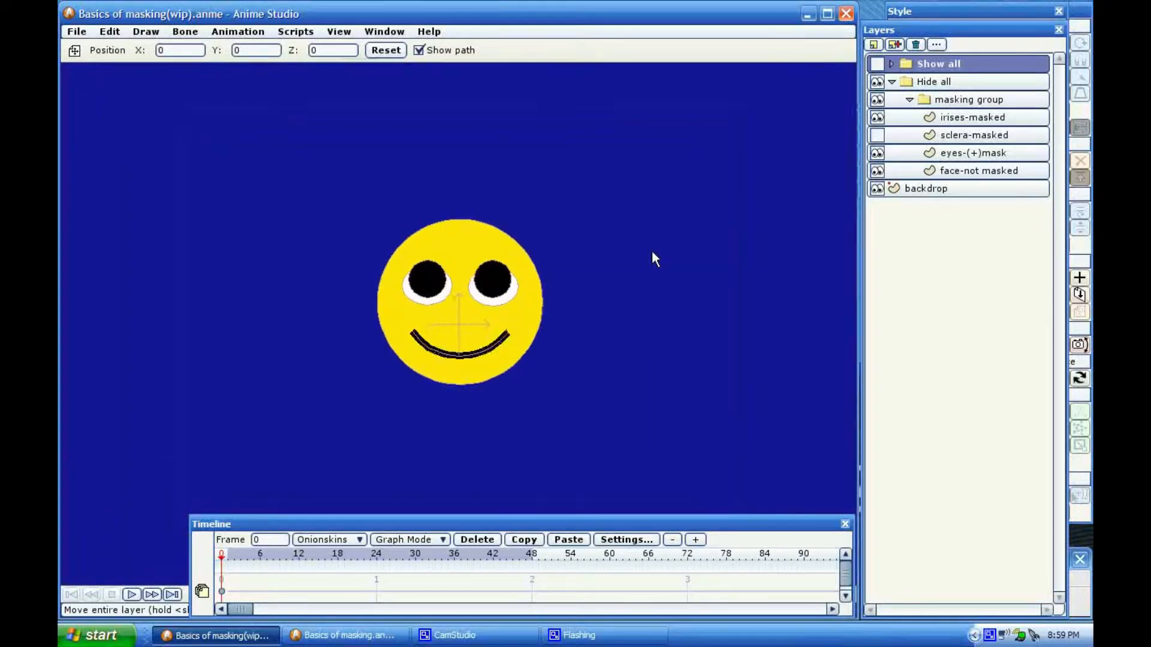
{"action": "scroll", "coordinate": [652, 251], "scroll_direction": "down", "scroll_amount": 1}
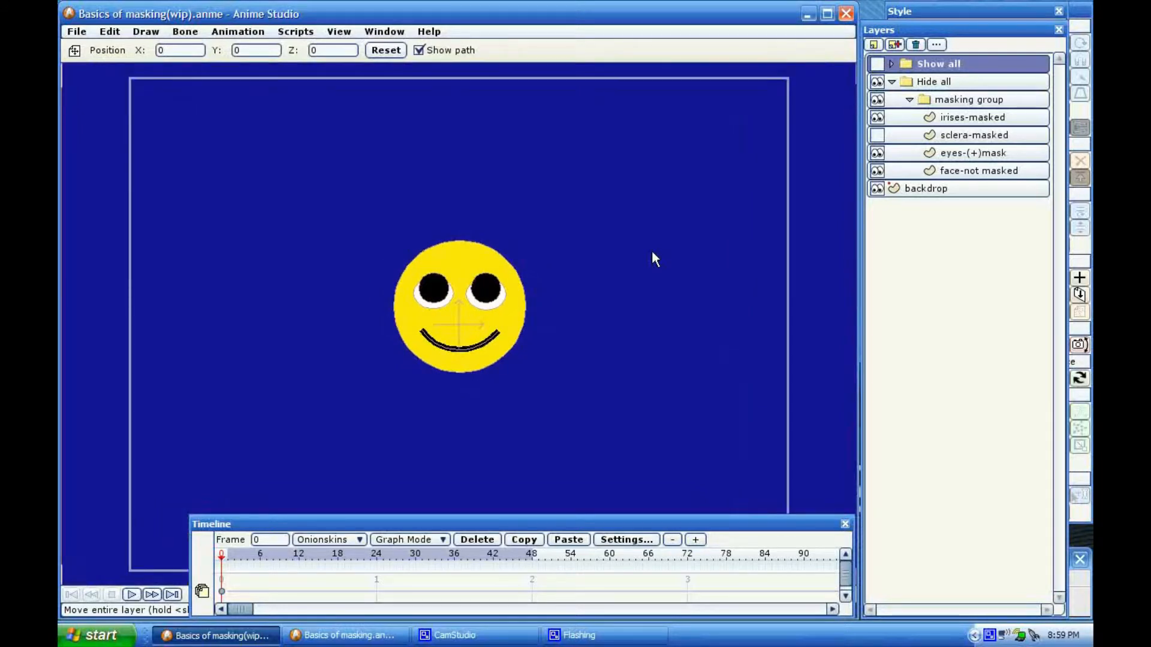
Step: Set the Group Mask option of the masking group inside Hide all to Hide all
{"action": "double_click", "coordinate": [948, 102]}
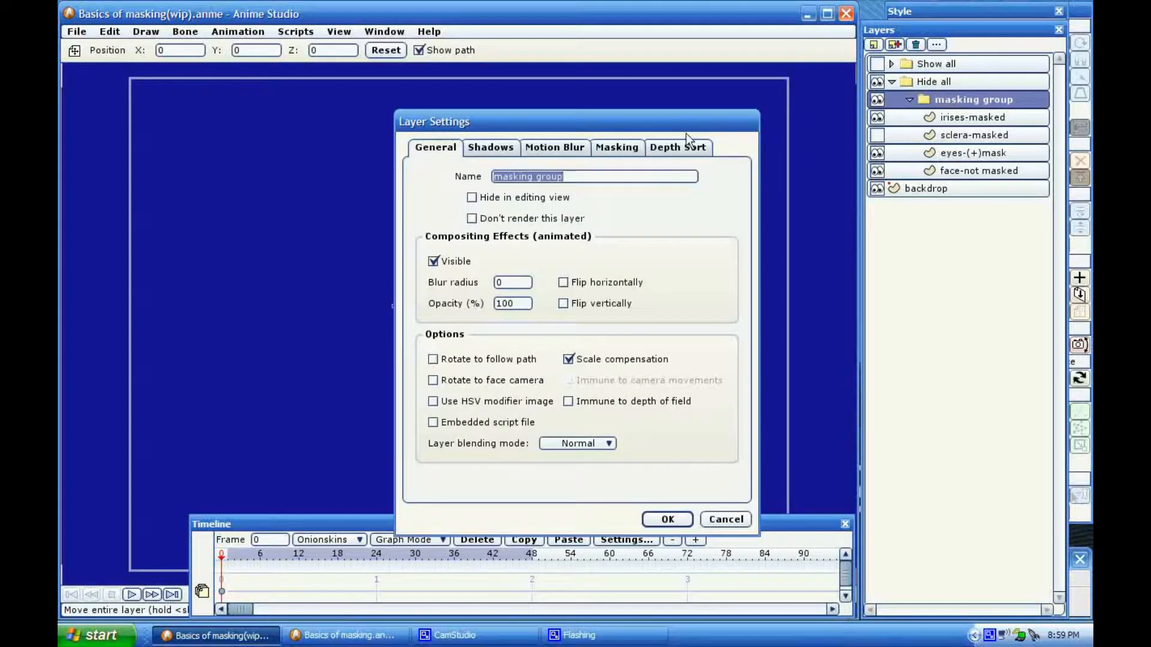
{"action": "left_click", "coordinate": [628, 148]}
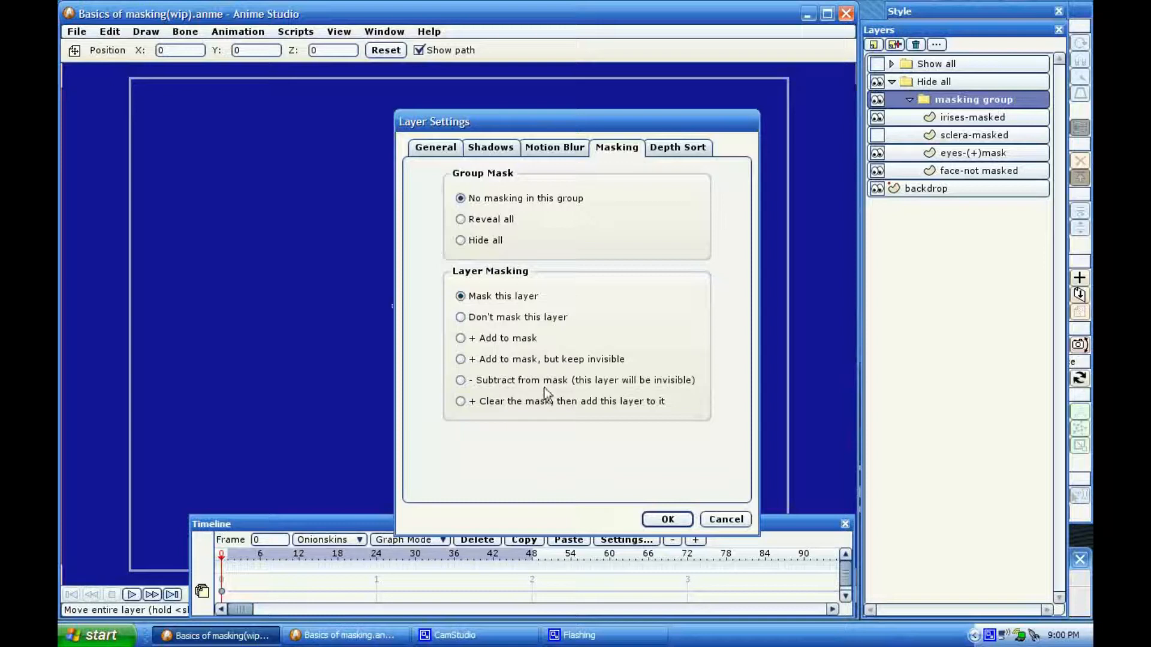
{"action": "left_click", "coordinate": [460, 240]}
{"action": "left_click", "coordinate": [672, 520]}
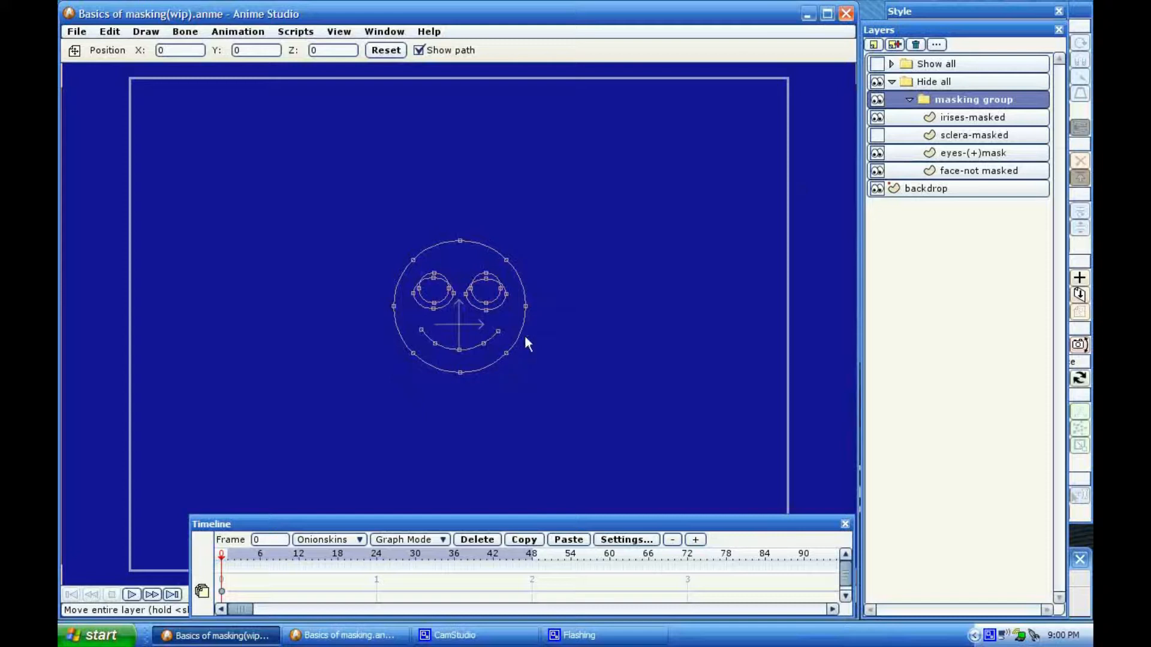
Step: Switch the masking group's Group Mask option to No masking in this group
{"action": "double_click", "coordinate": [926, 106]}
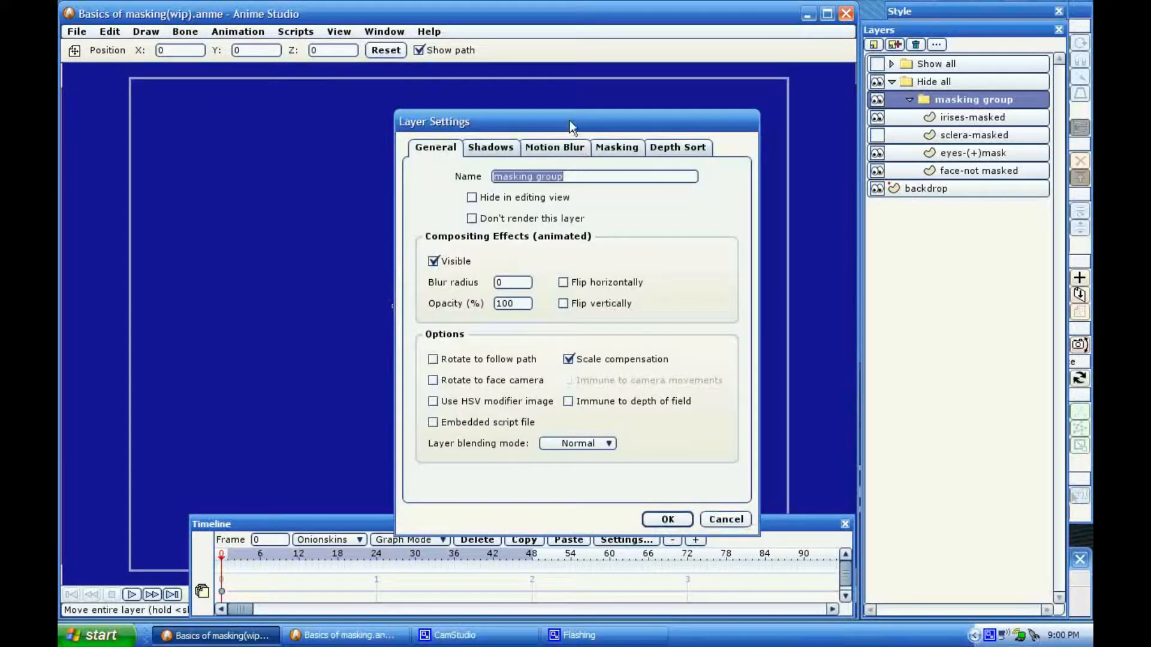
{"action": "left_click_drag", "start_coordinate": [570, 120], "coordinate": [826, 124]}
{"action": "left_click", "coordinate": [874, 152]}
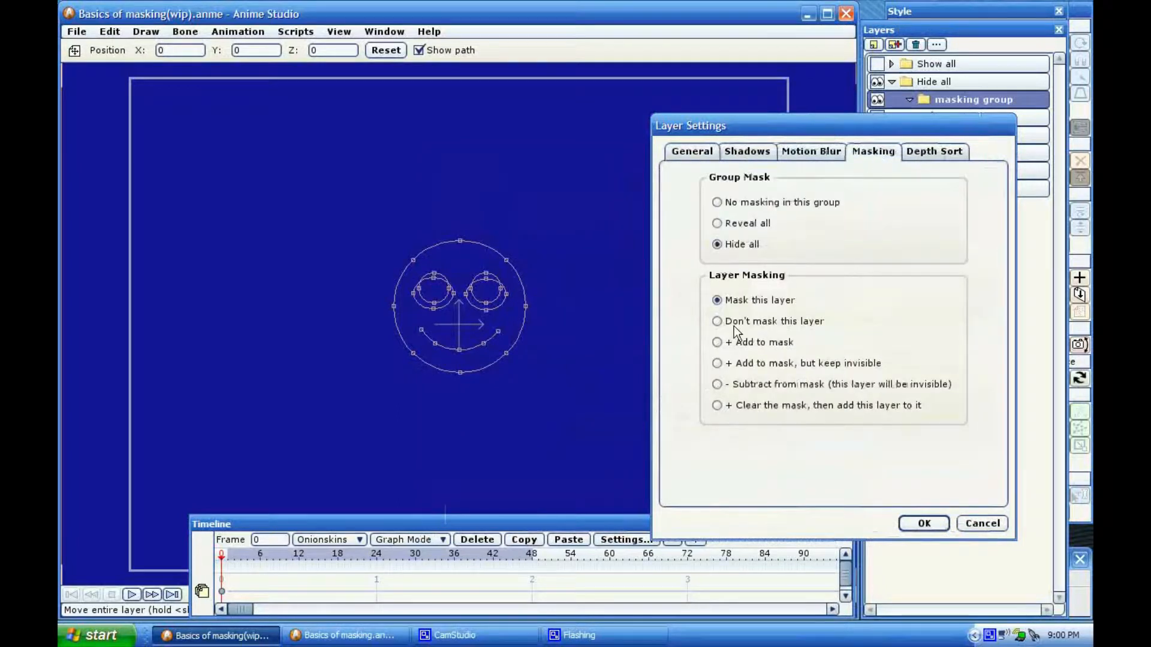
{"action": "left_click", "coordinate": [717, 204]}
{"action": "left_click", "coordinate": [937, 524]}
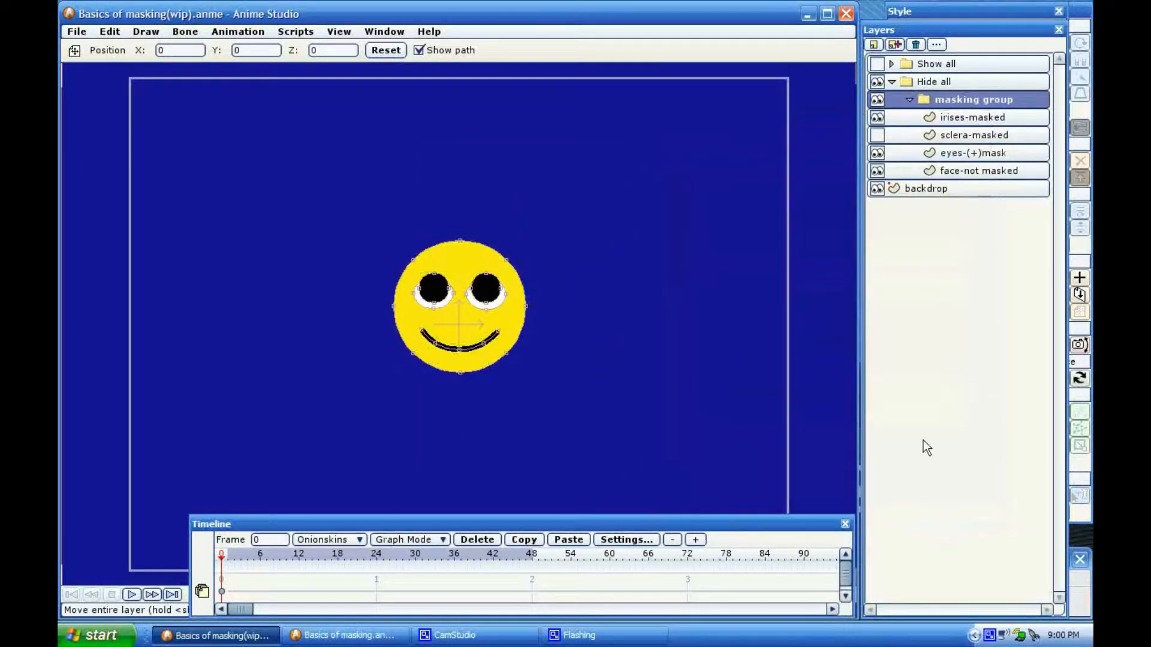
Step: Set the masking group's Group Mask option back to Hide all and apply it
{"action": "double_click", "coordinate": [935, 99]}
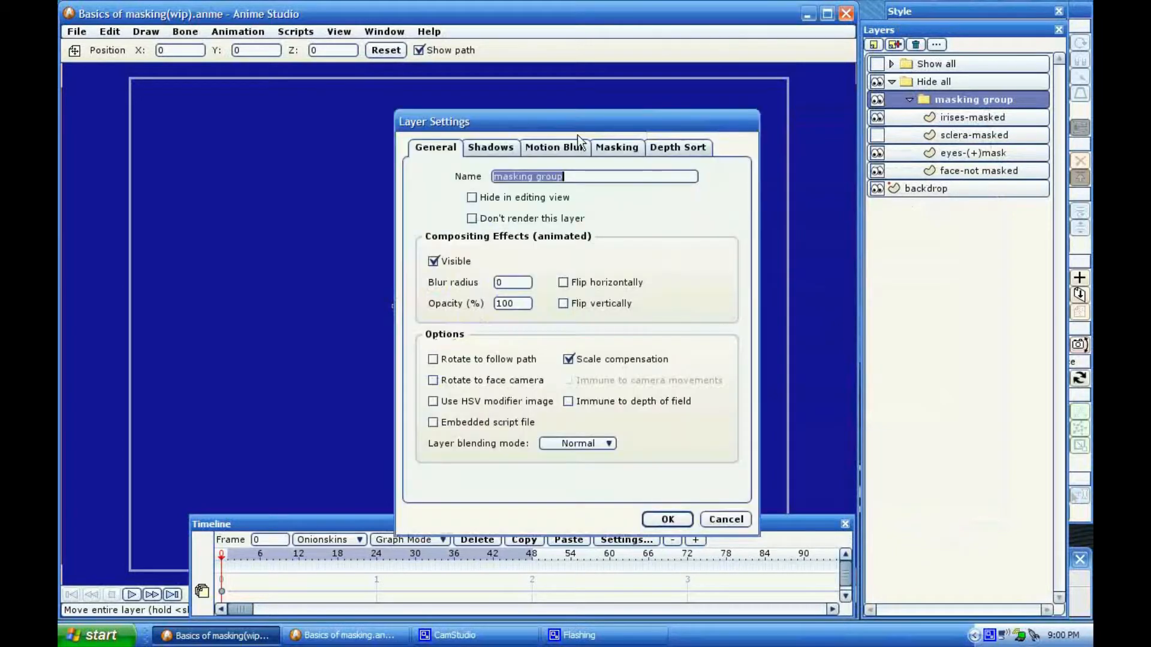
{"action": "left_click_drag", "start_coordinate": [581, 117], "coordinate": [815, 153]}
{"action": "left_click", "coordinate": [851, 186]}
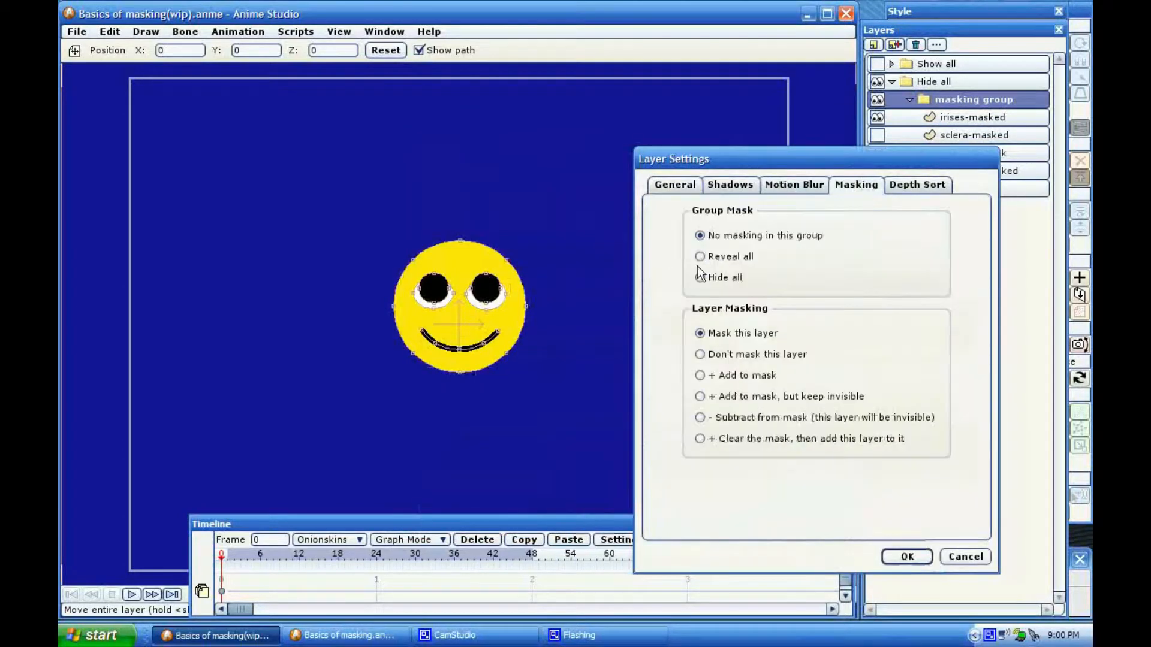
{"action": "left_click", "coordinate": [699, 277]}
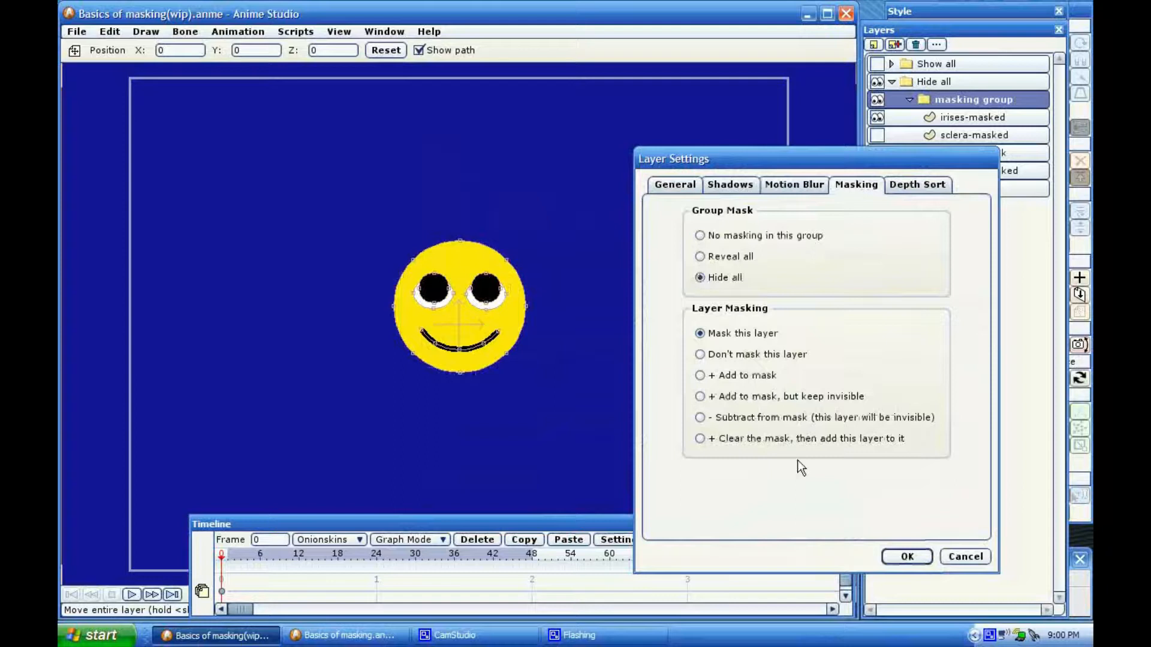
{"action": "left_click", "coordinate": [912, 555]}
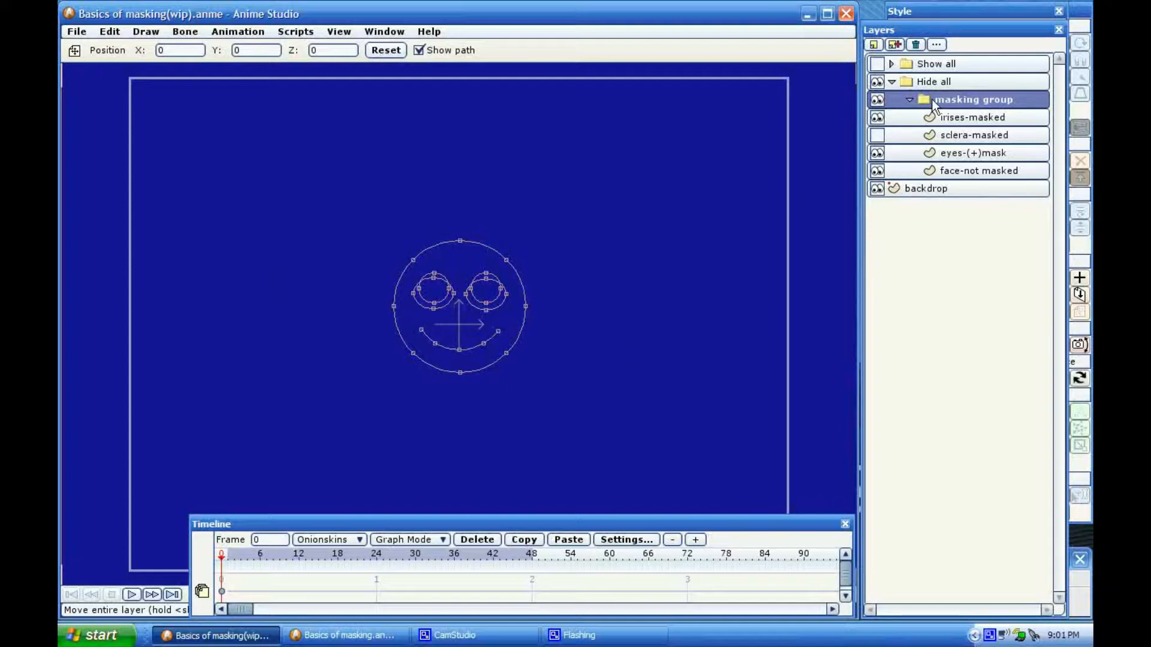
Step: Set the face-not masked layer's Layer Masking to Don't mask this layer, apply it and preview a render
{"action": "double_click", "coordinate": [951, 171]}
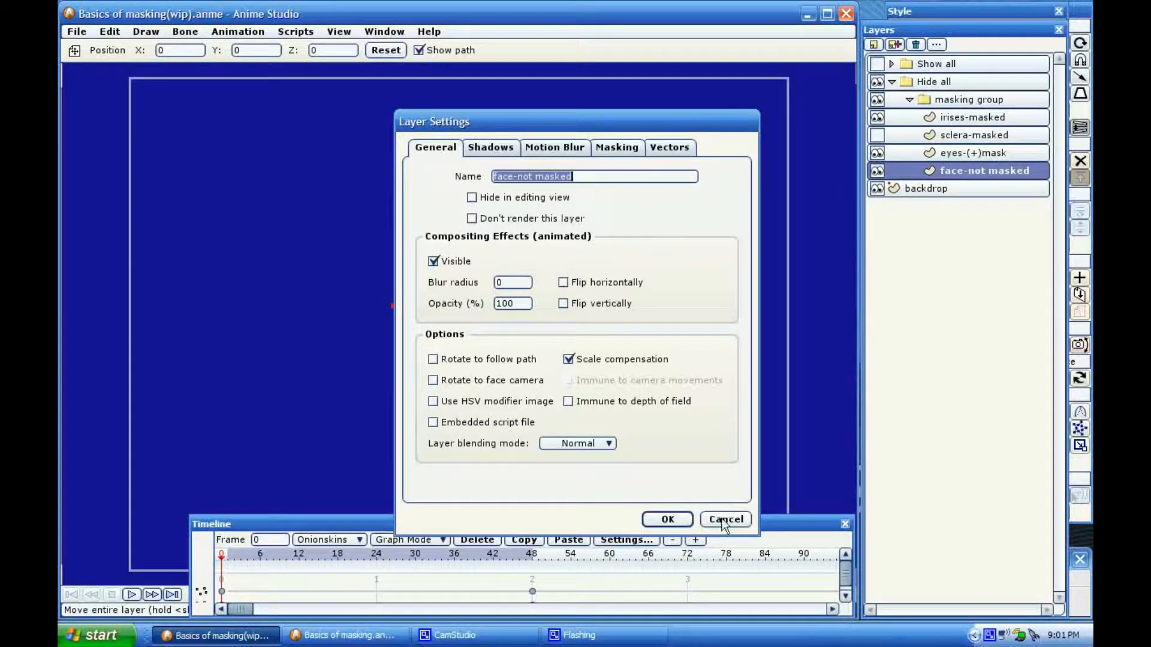
{"action": "left_click", "coordinate": [609, 141]}
{"action": "left_click_drag", "start_coordinate": [573, 123], "coordinate": [800, 91]}
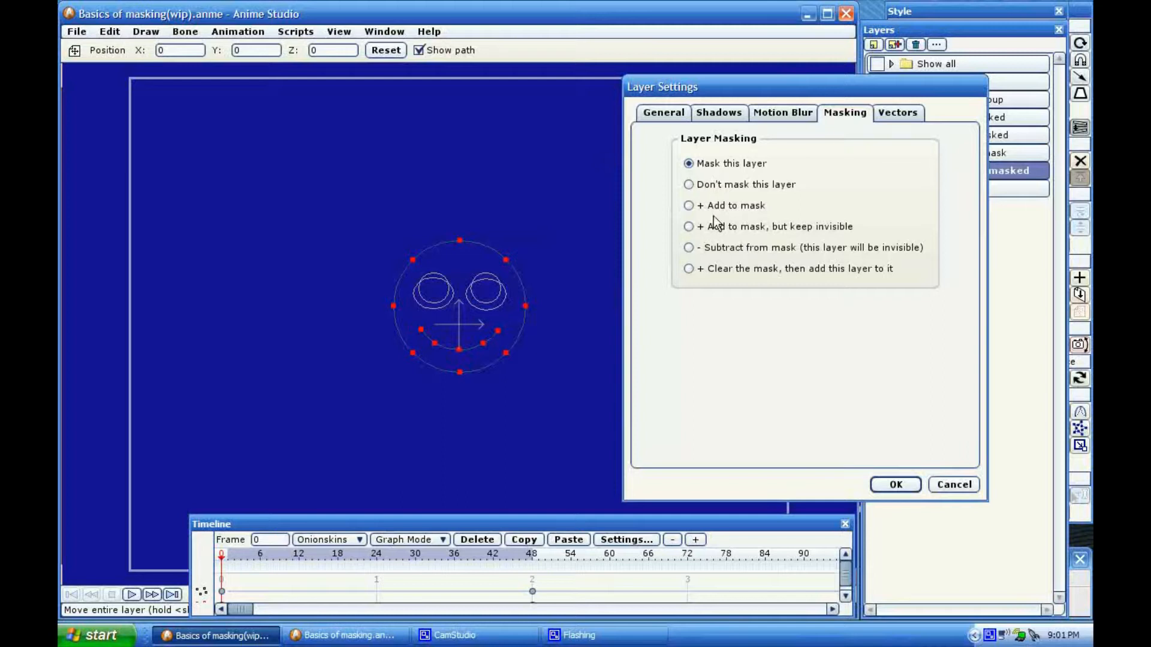
{"action": "left_click", "coordinate": [689, 185]}
{"action": "left_click", "coordinate": [899, 485]}
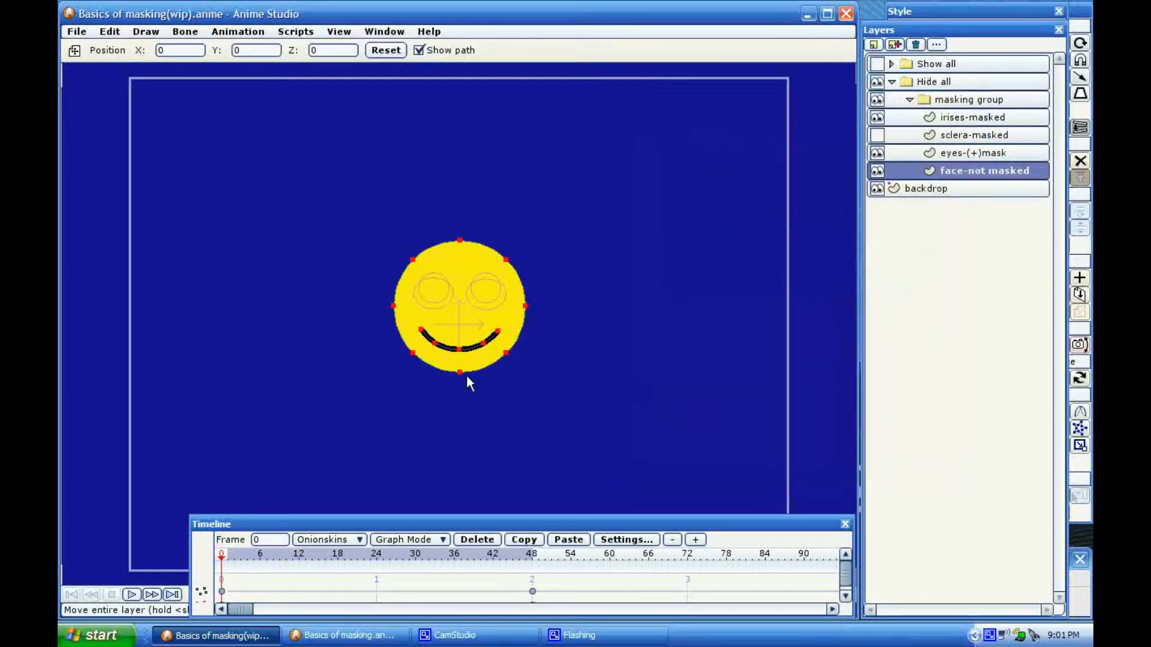
{"action": "key", "text": "ctrl+r"}
{"action": "key", "text": "Escape"}
Step: Switch the face-not masked layer's Layer Masking to + Add to mask and apply it
{"action": "double_click", "coordinate": [949, 169]}
{"action": "left_click", "coordinate": [617, 147]}
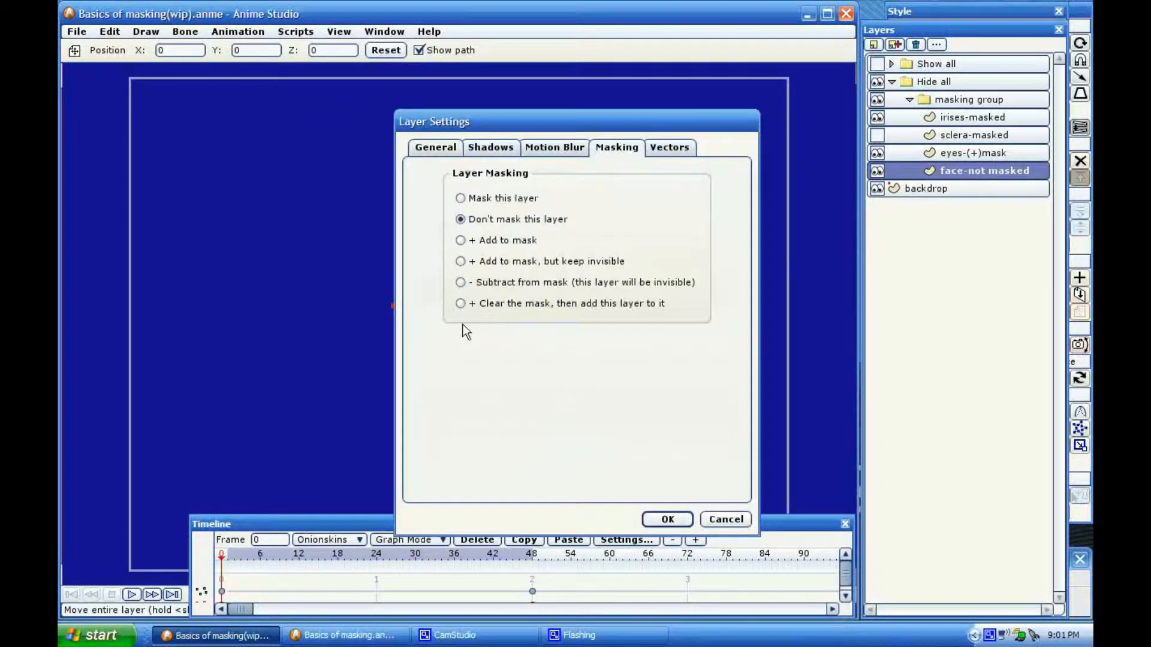
{"action": "left_click", "coordinate": [460, 241]}
{"action": "left_click", "coordinate": [669, 520]}
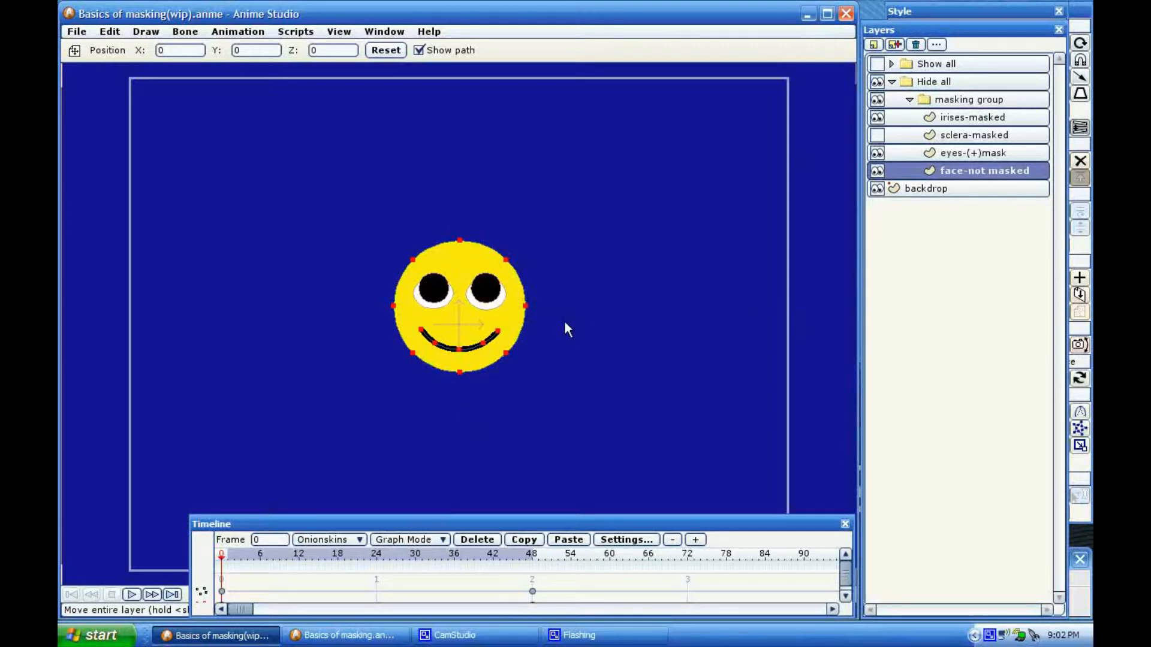
Step: Set the face-not masked layer's masking back to Don't mask this layer and apply it
{"action": "double_click", "coordinate": [958, 172]}
{"action": "left_click", "coordinate": [616, 150]}
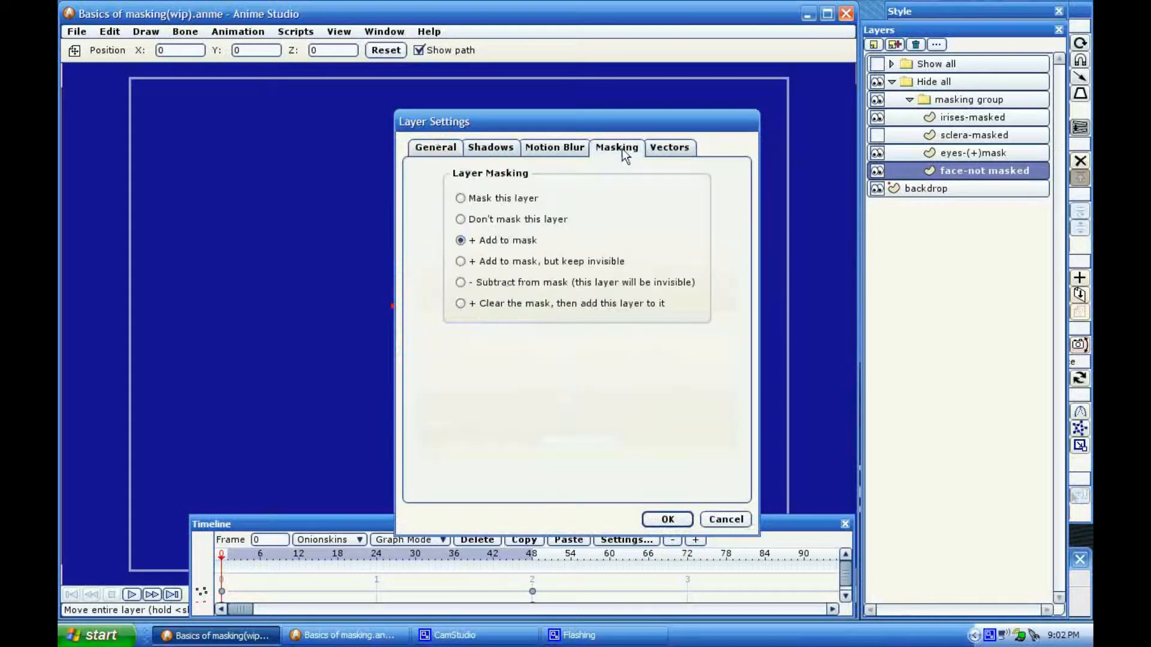
{"action": "left_click", "coordinate": [460, 219]}
{"action": "left_click", "coordinate": [676, 524]}
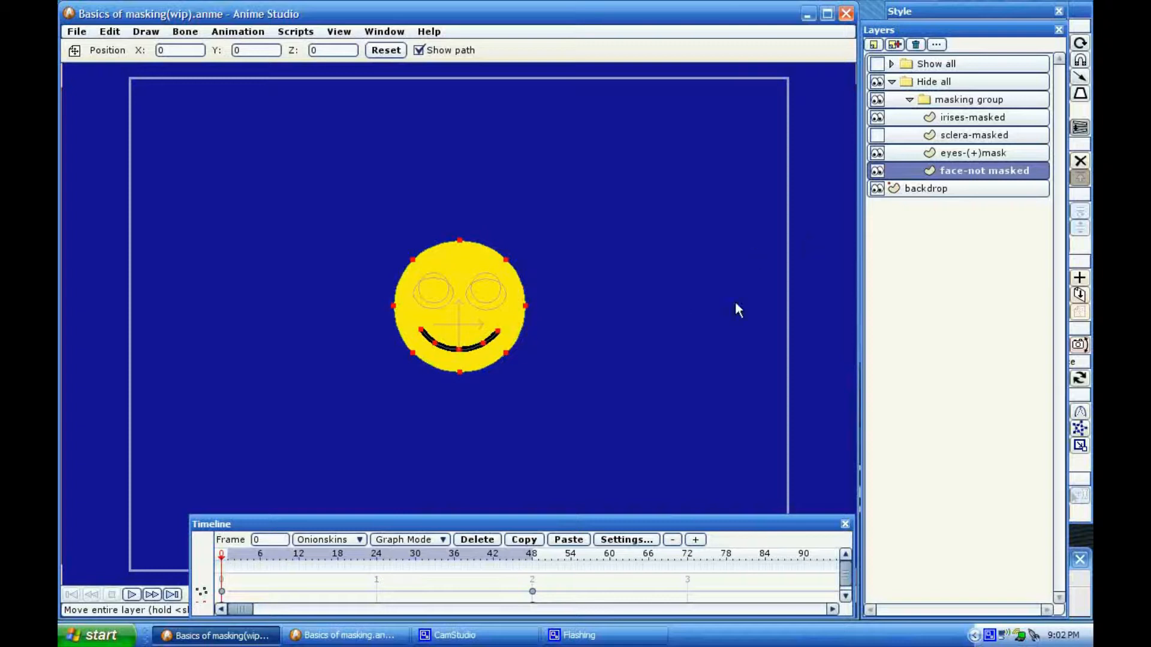
Step: Set the eyes-(+)mask layer's Layer Masking to + Add to mask and apply it
{"action": "double_click", "coordinate": [972, 152]}
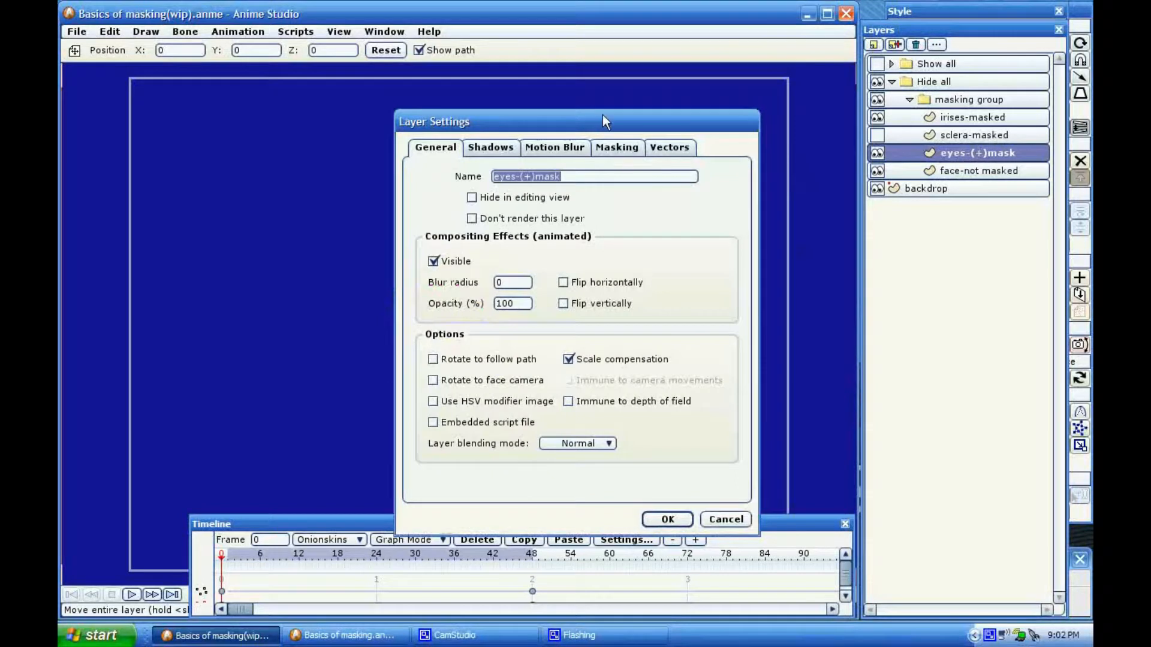
{"action": "left_click_drag", "start_coordinate": [602, 117], "coordinate": [826, 85]}
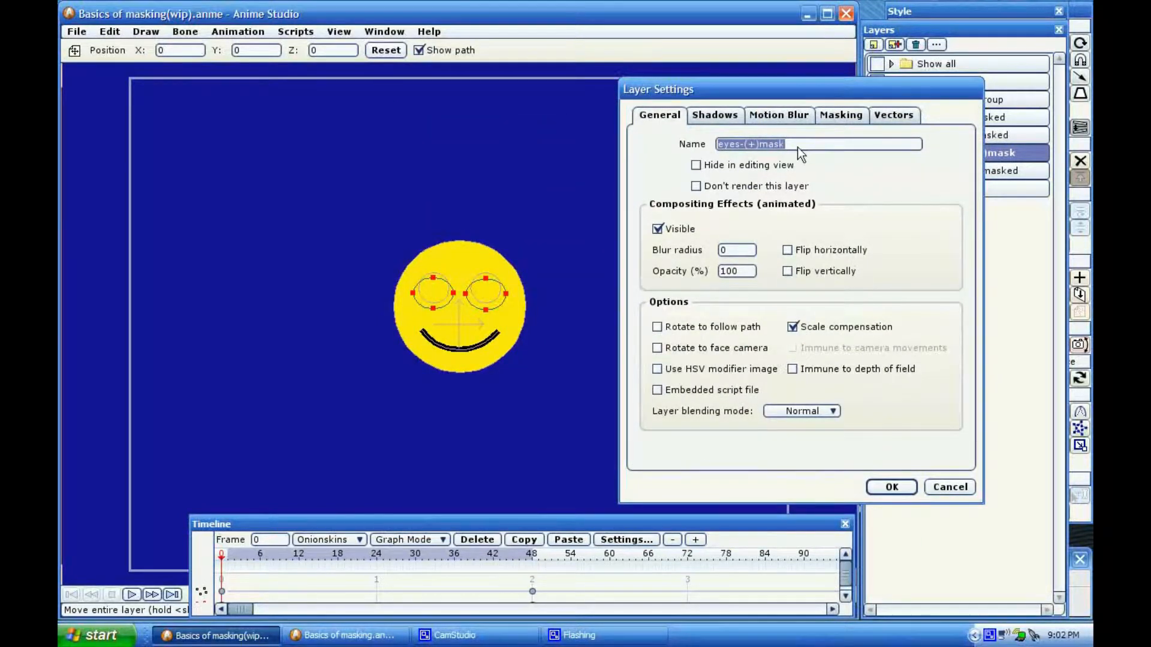
{"action": "left_click", "coordinate": [840, 116]}
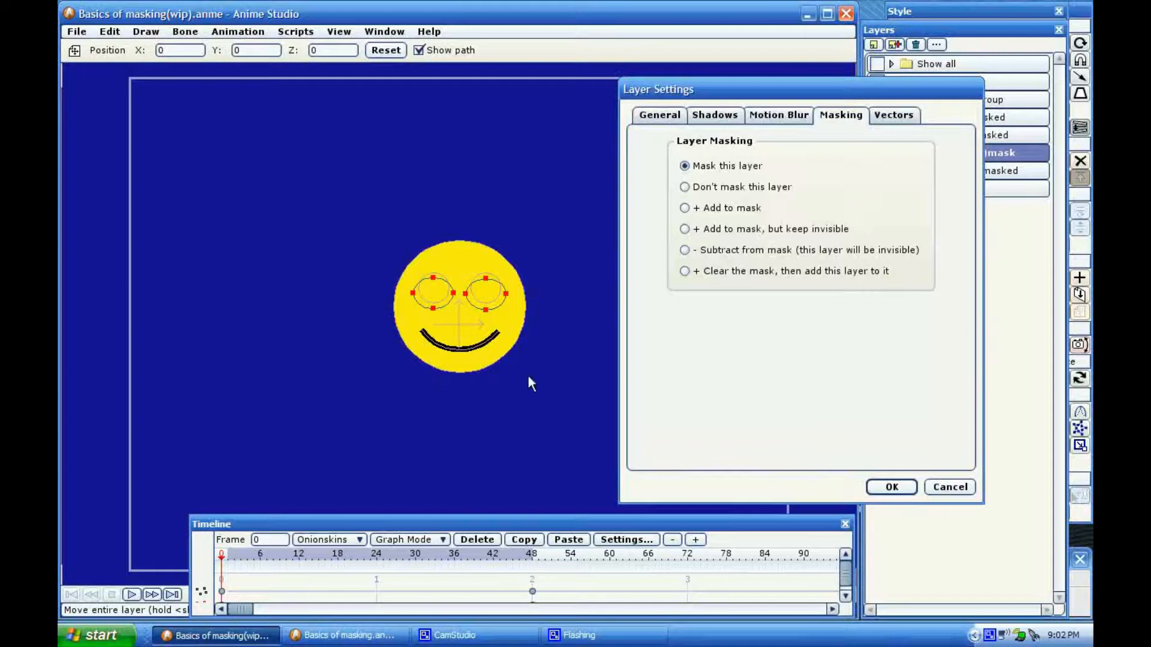
{"action": "left_click_drag", "start_coordinate": [830, 89], "coordinate": [809, 229]}
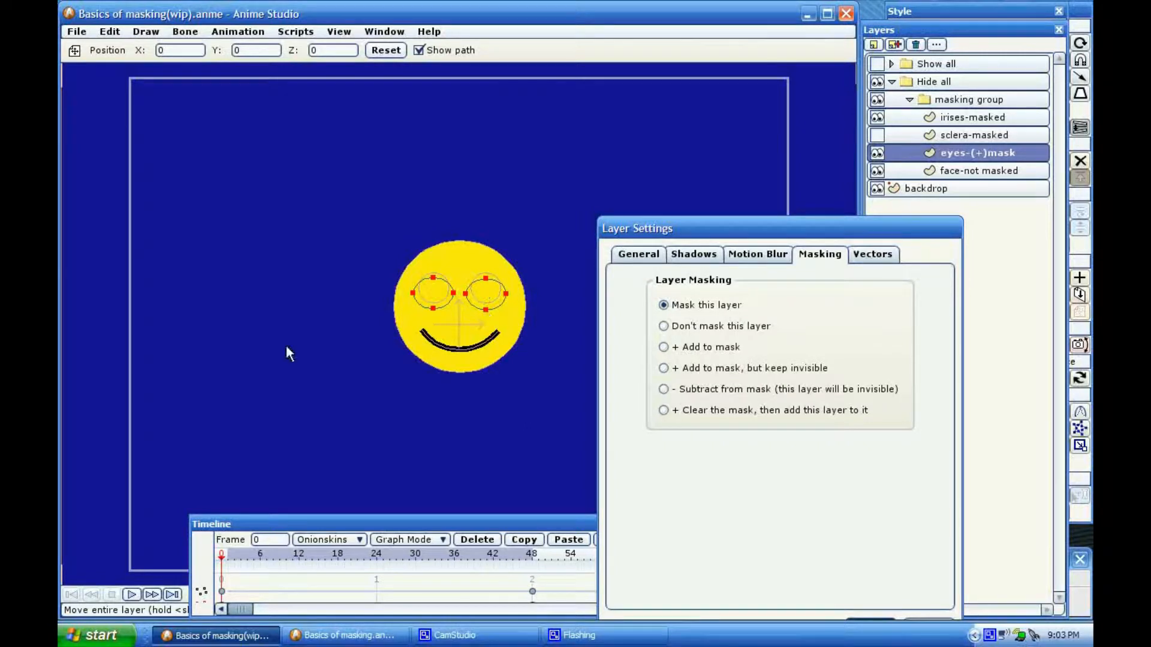
{"action": "left_click", "coordinate": [664, 348]}
{"action": "left_click_drag", "start_coordinate": [799, 227], "coordinate": [804, 141]}
{"action": "left_click", "coordinate": [876, 541]}
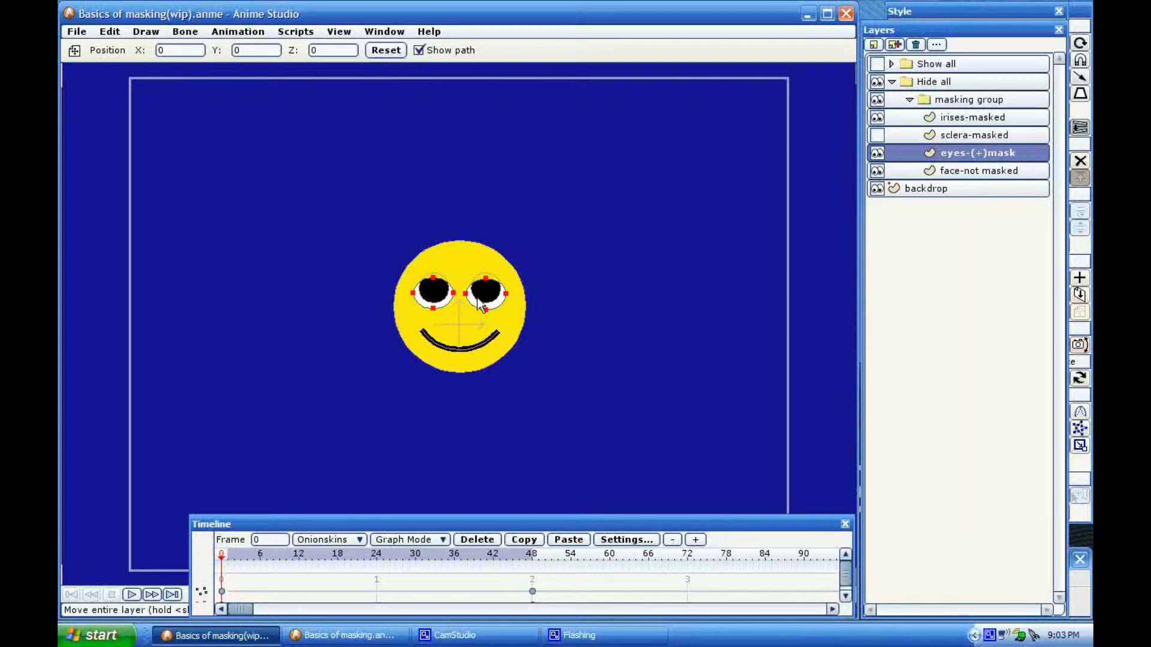
Step: Select the irises-masked layer, examine the irises up close, and scrub the timeline to frame 49 and back to frame 25
{"action": "left_click", "coordinate": [907, 119]}
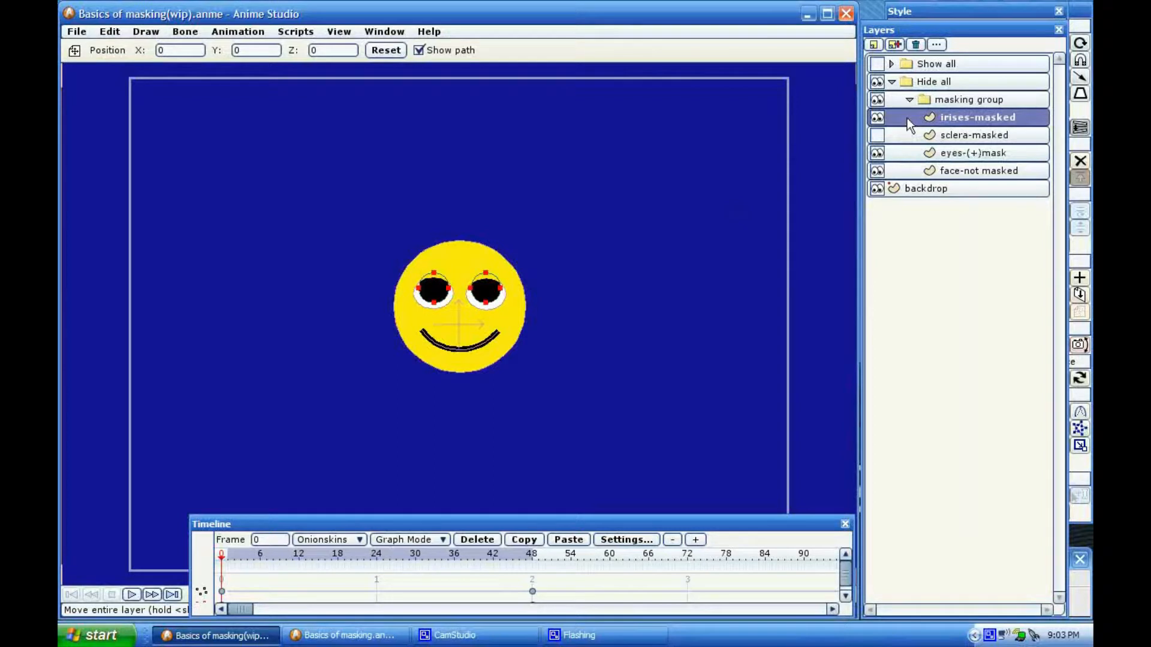
{"action": "scroll", "coordinate": [556, 297], "scroll_direction": "up", "scroll_amount": 3}
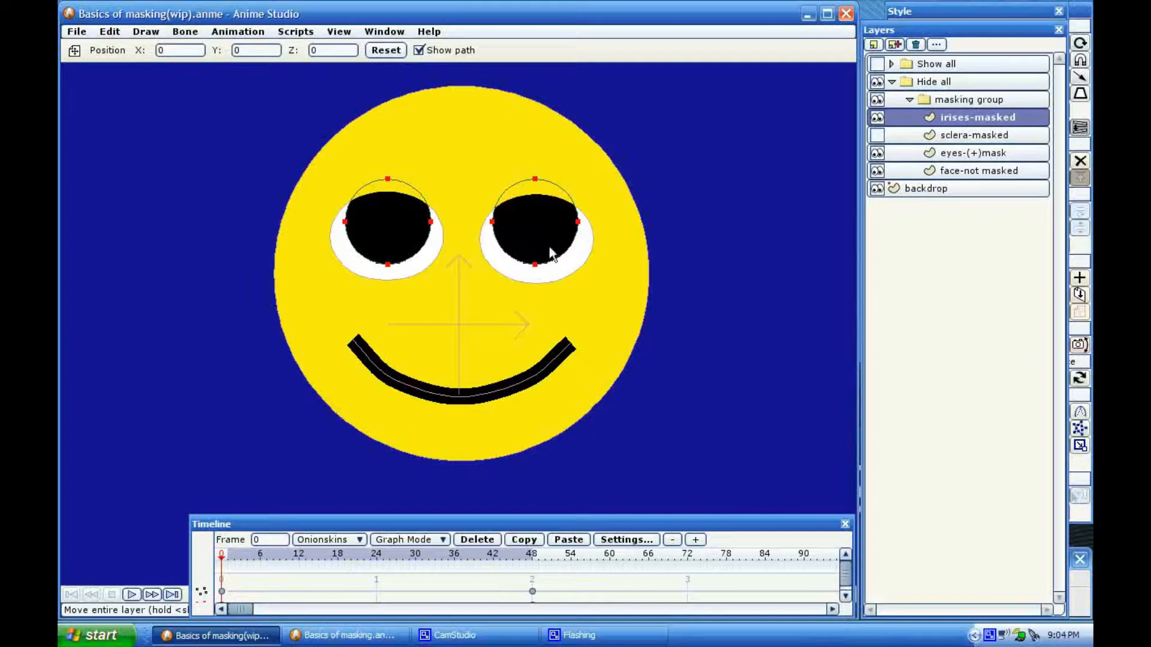
{"action": "scroll", "coordinate": [549, 246], "scroll_direction": "down", "scroll_amount": 4}
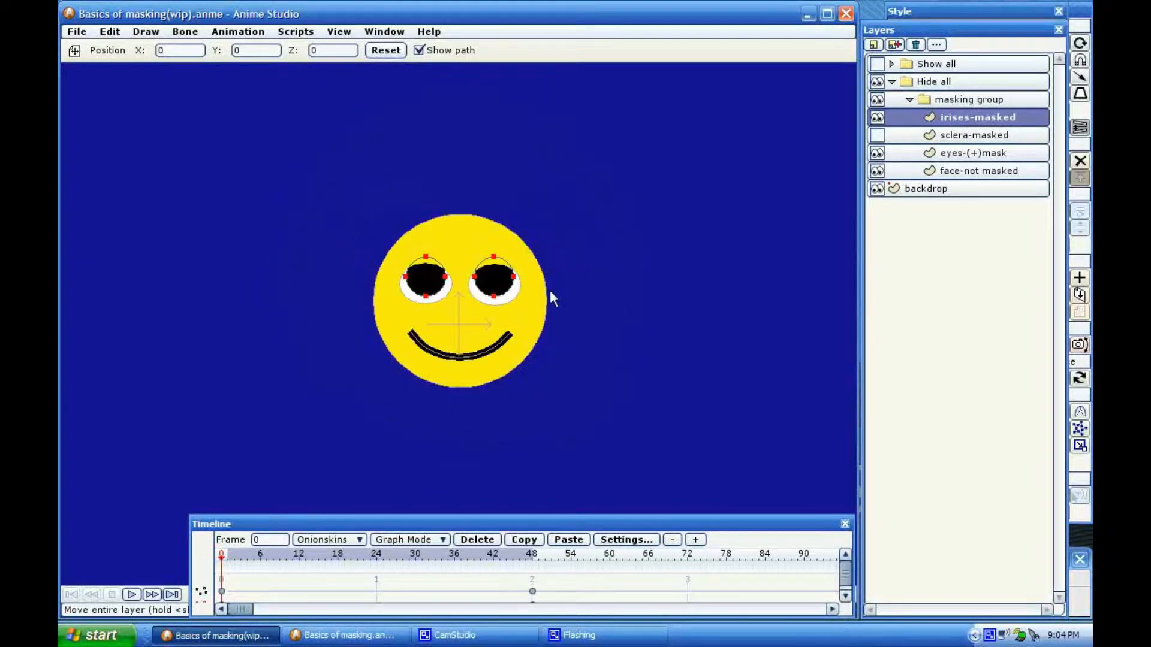
{"action": "left_click_drag", "start_coordinate": [549, 290], "coordinate": [542, 239]}
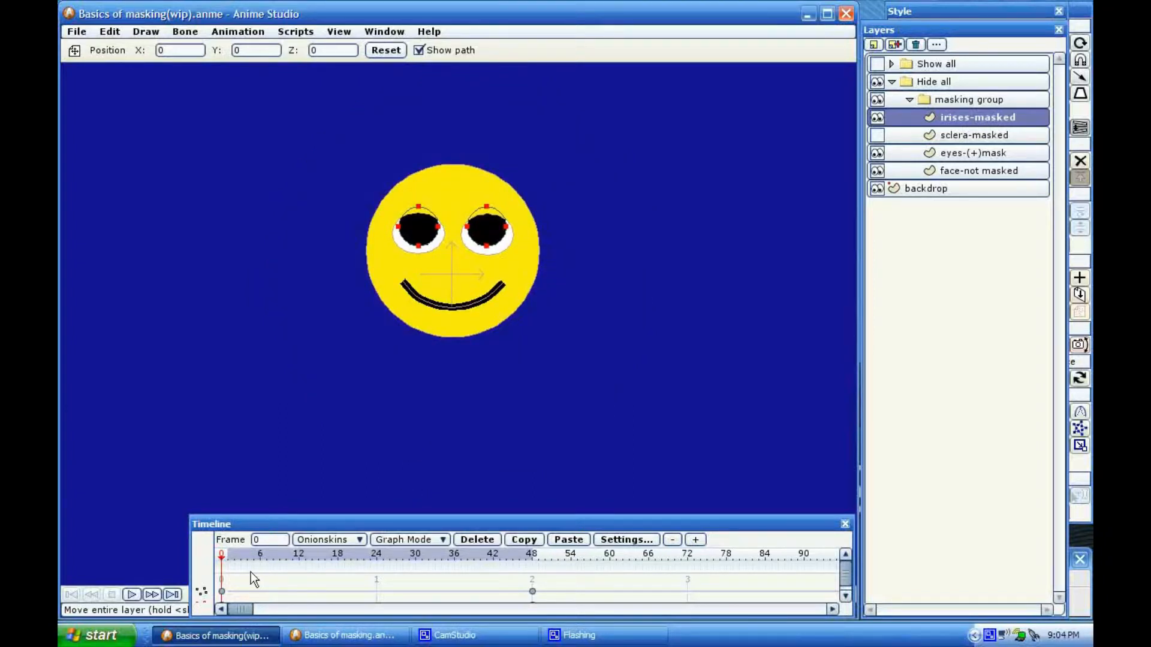
{"action": "left_click", "coordinate": [241, 558]}
{"action": "left_click_drag", "start_coordinate": [242, 561], "coordinate": [540, 573]}
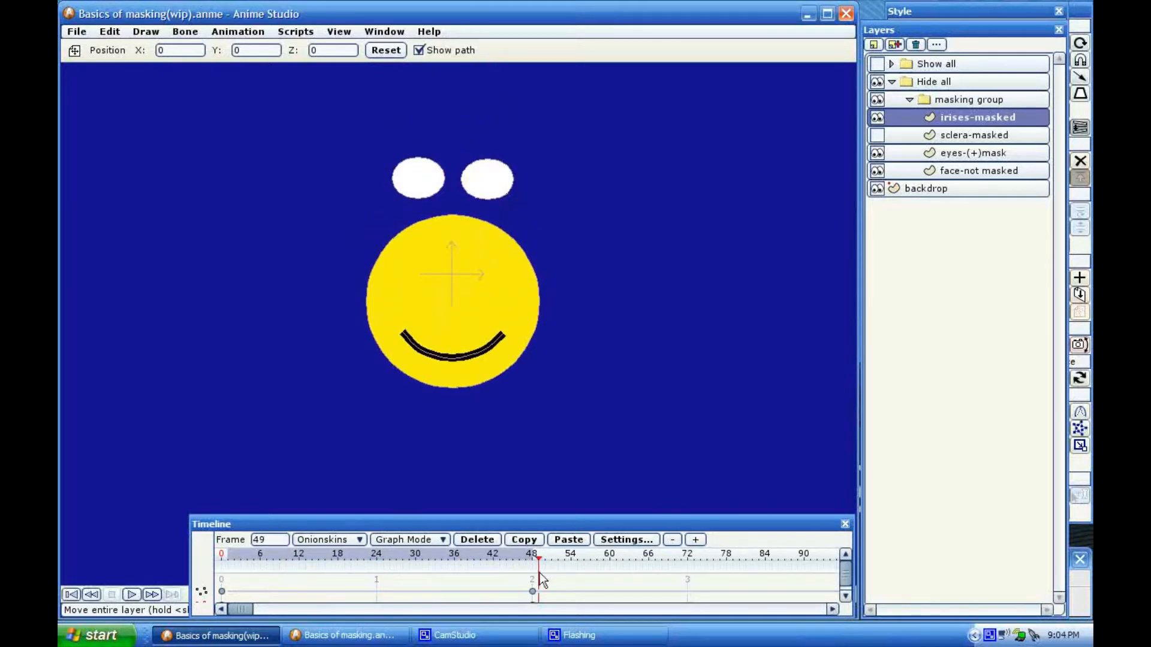
{"action": "scroll", "coordinate": [560, 451], "scroll_direction": "down", "scroll_amount": 3}
{"action": "scroll", "coordinate": [560, 452], "scroll_direction": "up", "scroll_amount": 3}
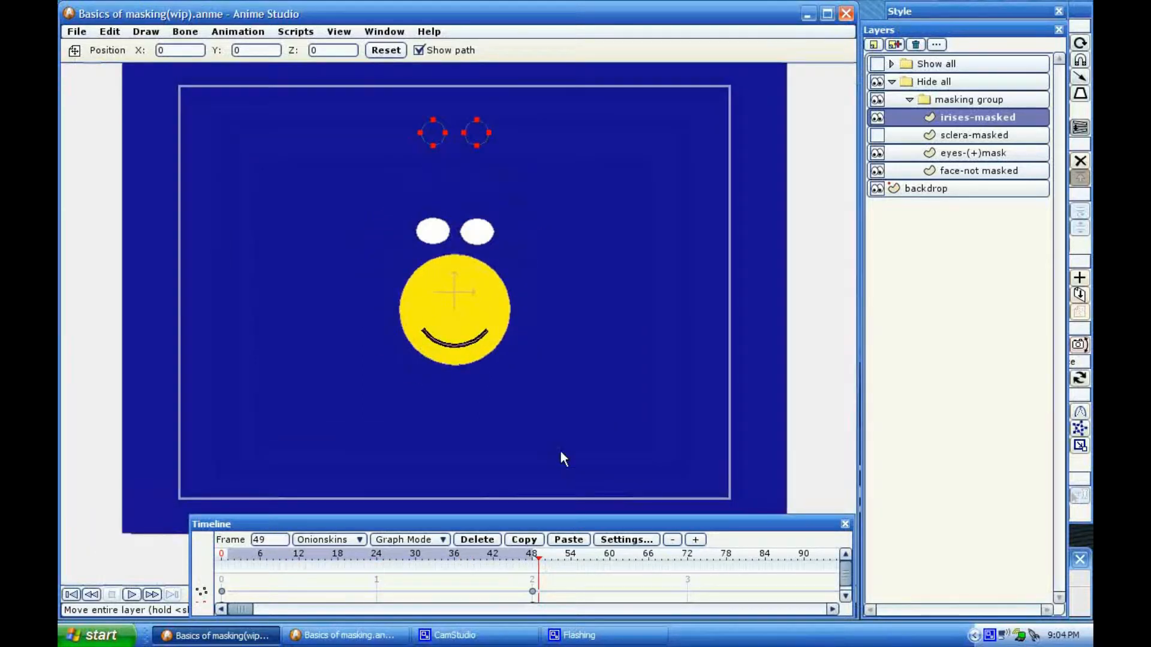
{"action": "left_click_drag", "start_coordinate": [541, 562], "coordinate": [383, 563]}
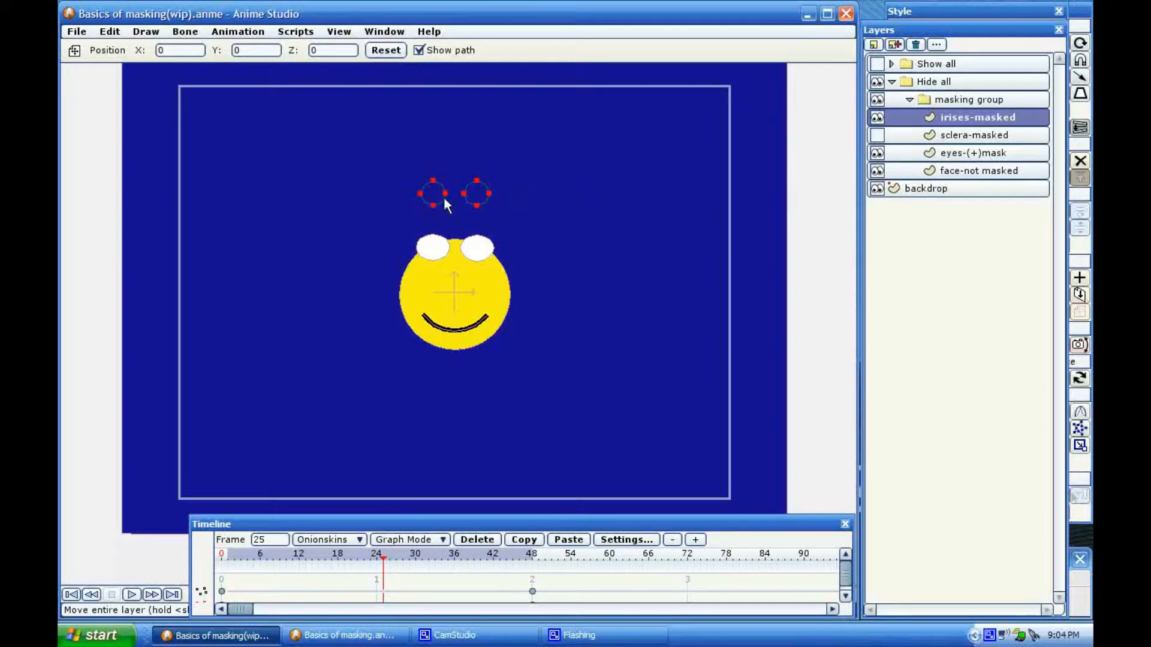
Step: Check the Layer Masking option of the irises-masked layer
{"action": "double_click", "coordinate": [958, 117]}
{"action": "left_click", "coordinate": [617, 148]}
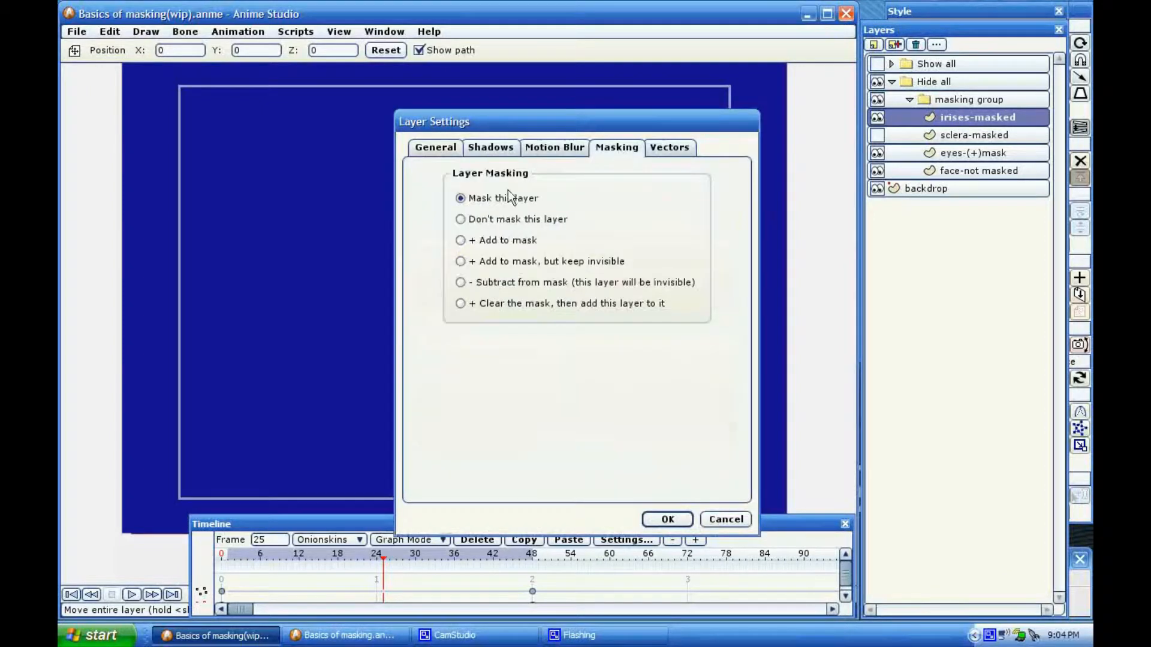
{"action": "left_click", "coordinate": [667, 519]}
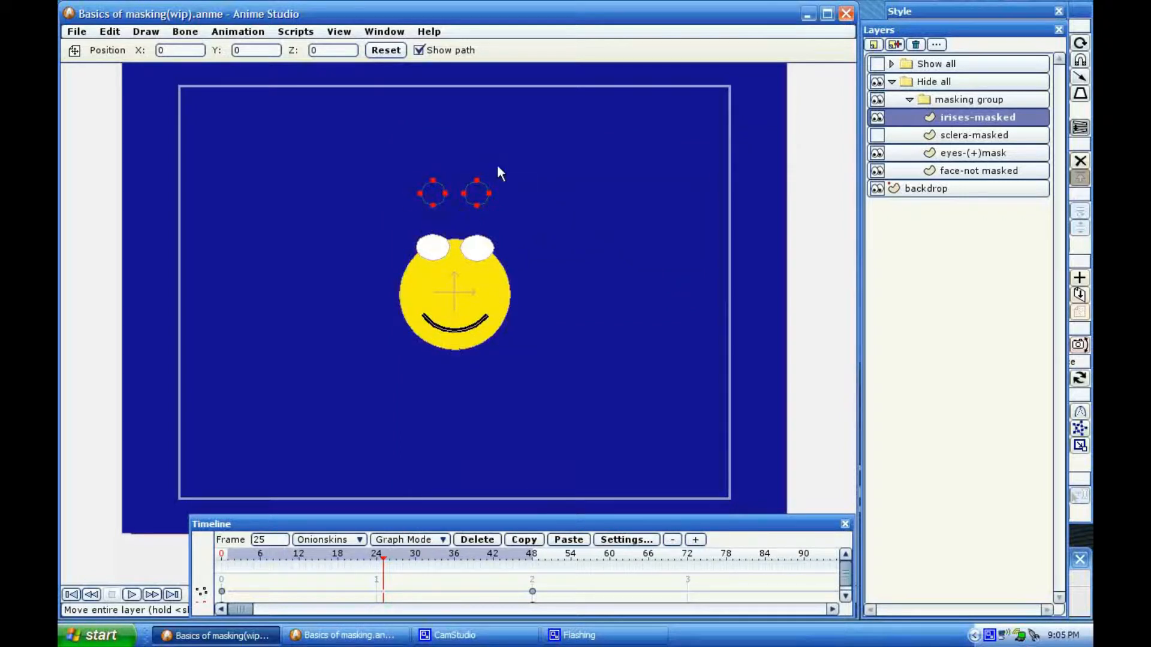
Step: Review the masking group's Group Mask and Layer Masking options, and return the timeline to frame 0
{"action": "double_click", "coordinate": [982, 98]}
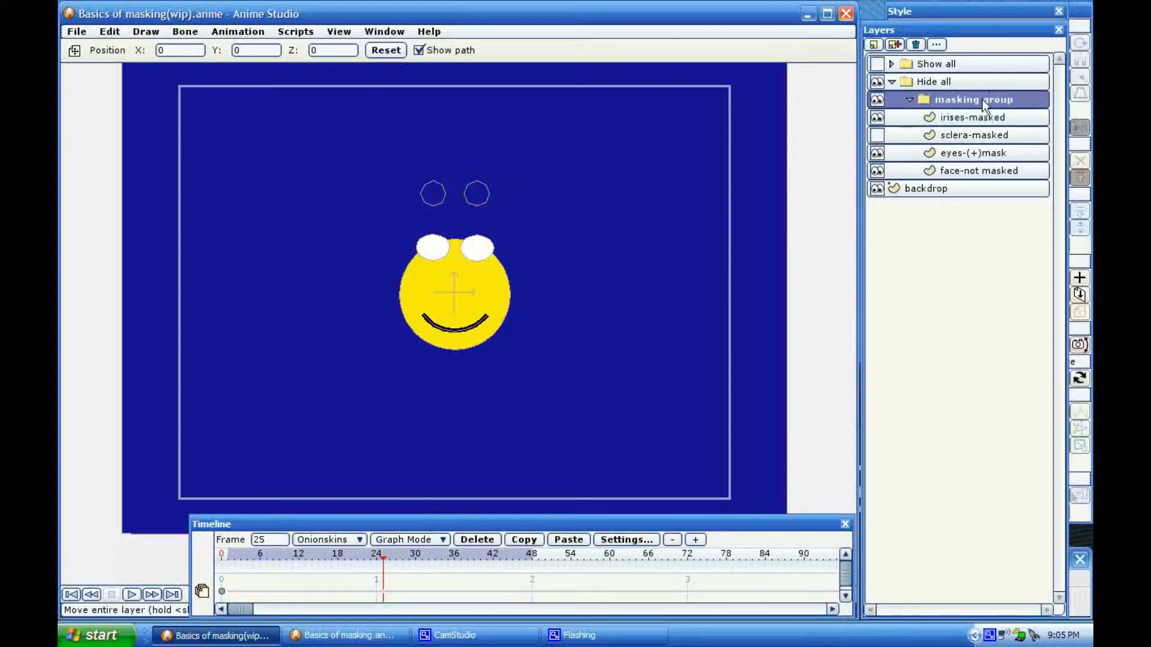
{"action": "left_click", "coordinate": [607, 150]}
{"action": "left_click_drag", "start_coordinate": [582, 133], "coordinate": [783, 96]}
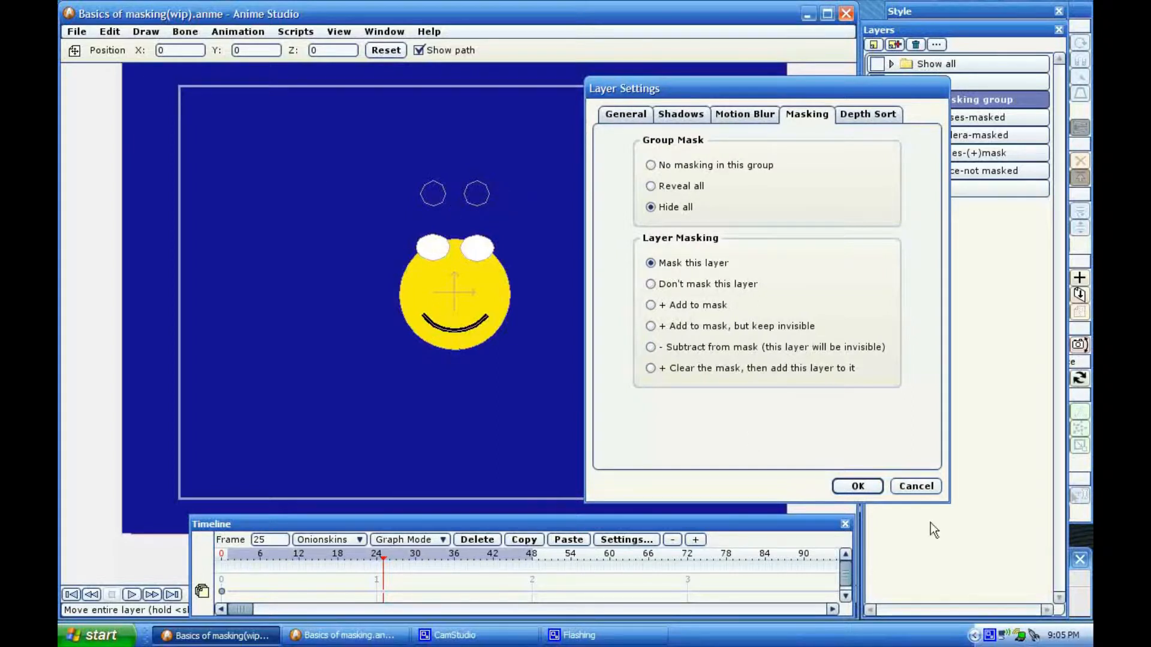
{"action": "left_click", "coordinate": [864, 490]}
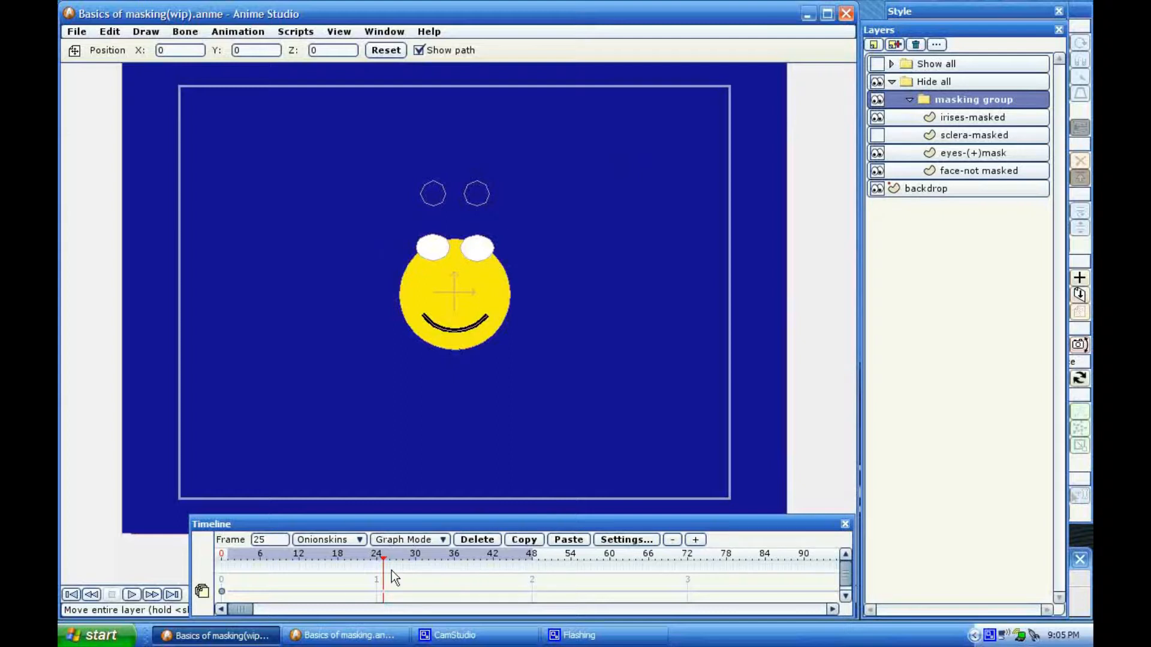
{"action": "left_click_drag", "start_coordinate": [385, 565], "coordinate": [223, 550]}
{"action": "left_click_drag", "start_coordinate": [333, 558], "coordinate": [222, 544]}
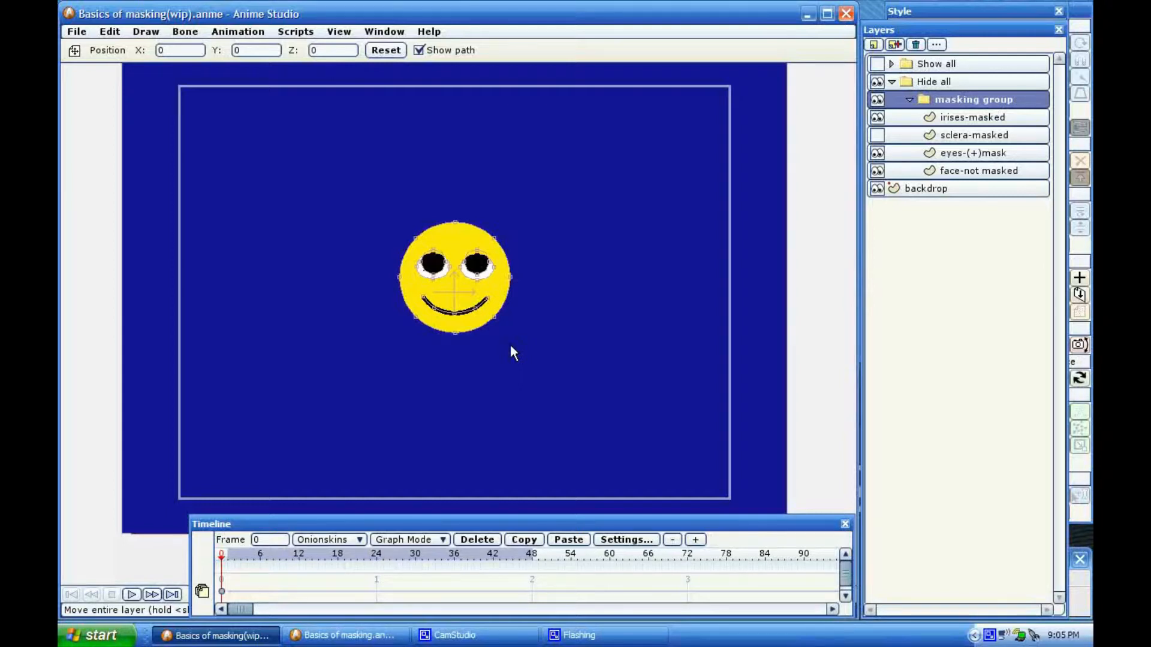
Step: Set the face-not masked layer's Layer Masking to + Add to mask, apply it and keep the timeline at frame 0
{"action": "double_click", "coordinate": [937, 170]}
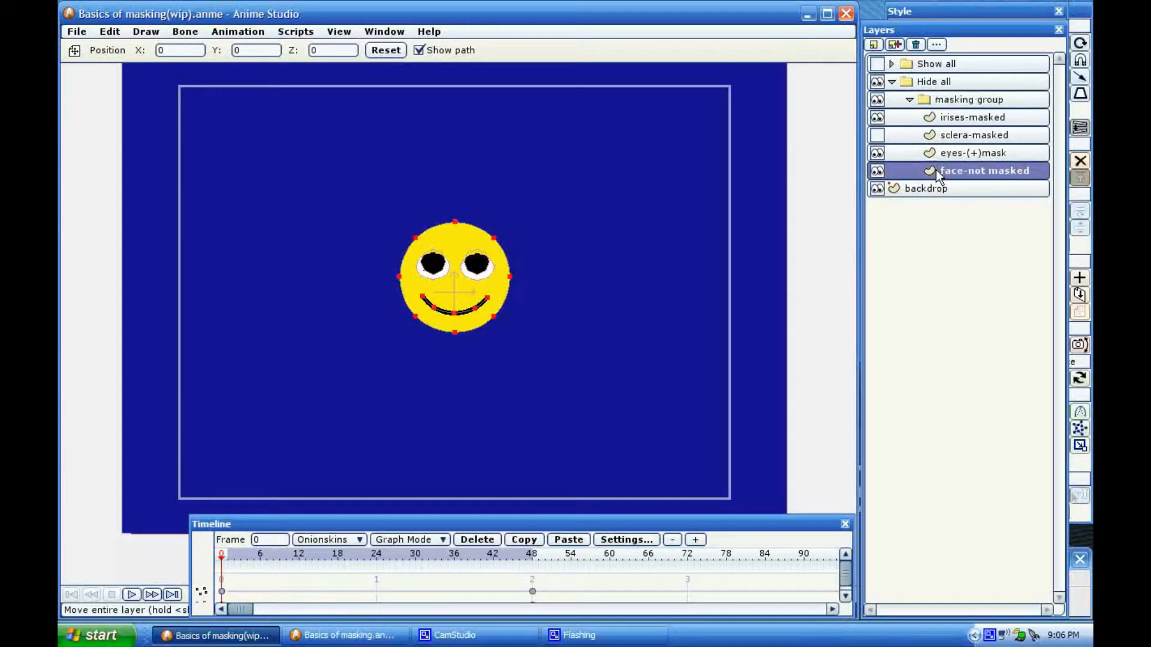
{"action": "left_click", "coordinate": [615, 145]}
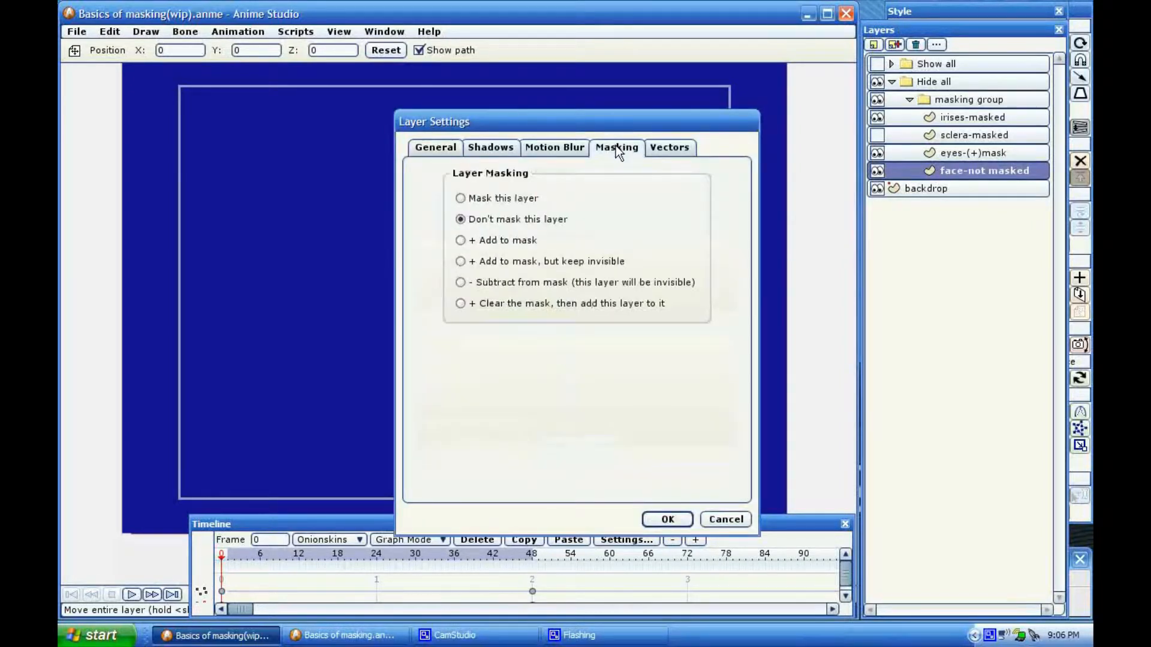
{"action": "left_click", "coordinate": [460, 240]}
{"action": "left_click", "coordinate": [668, 519]}
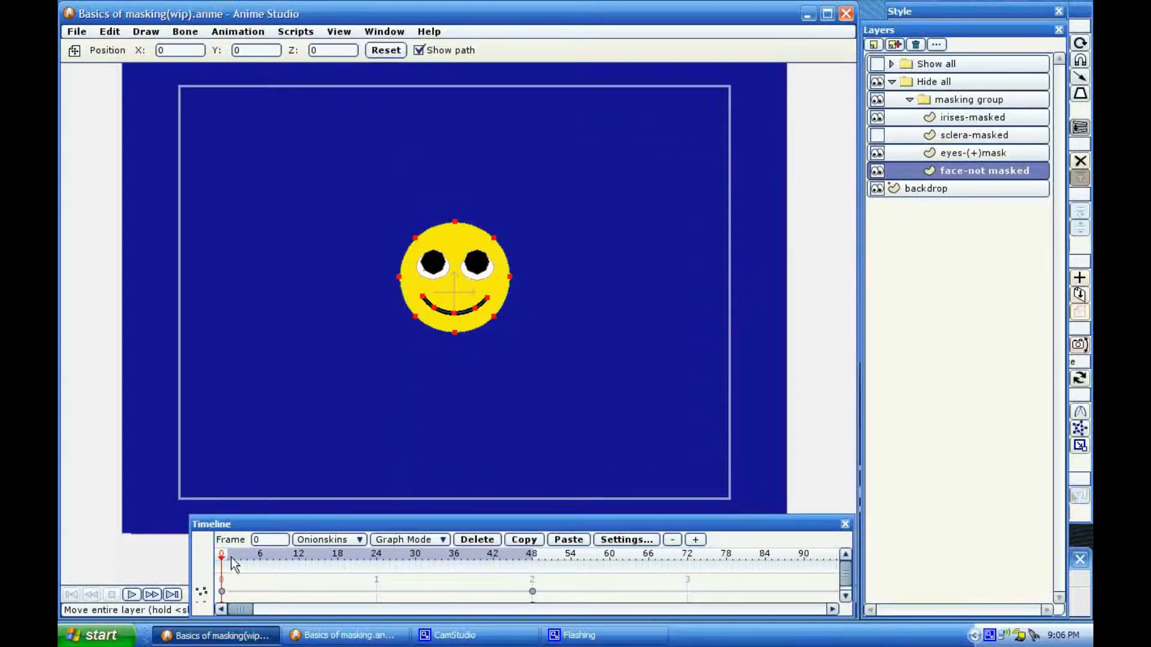
{"action": "mouse_move", "coordinate": [233, 563]}
{"action": "left_mouse_down"}
{"action": "mouse_move", "coordinate": [407, 561]}
{"action": "mouse_move", "coordinate": [219, 553]}
{"action": "left_mouse_up"}
Step: Set the eyes-(+)mask layer to Mask this layer, and test it by scrubbing the timeline to frame 41 and back to 0
{"action": "double_click", "coordinate": [959, 156]}
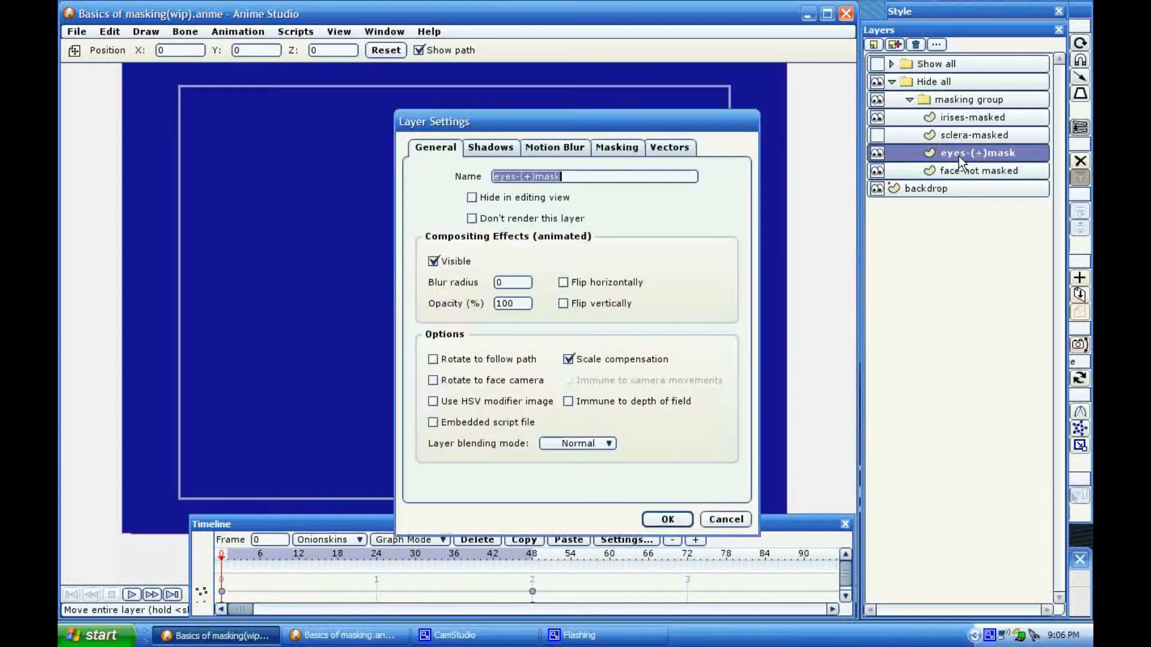
{"action": "left_click", "coordinate": [609, 148]}
{"action": "left_click", "coordinate": [460, 199]}
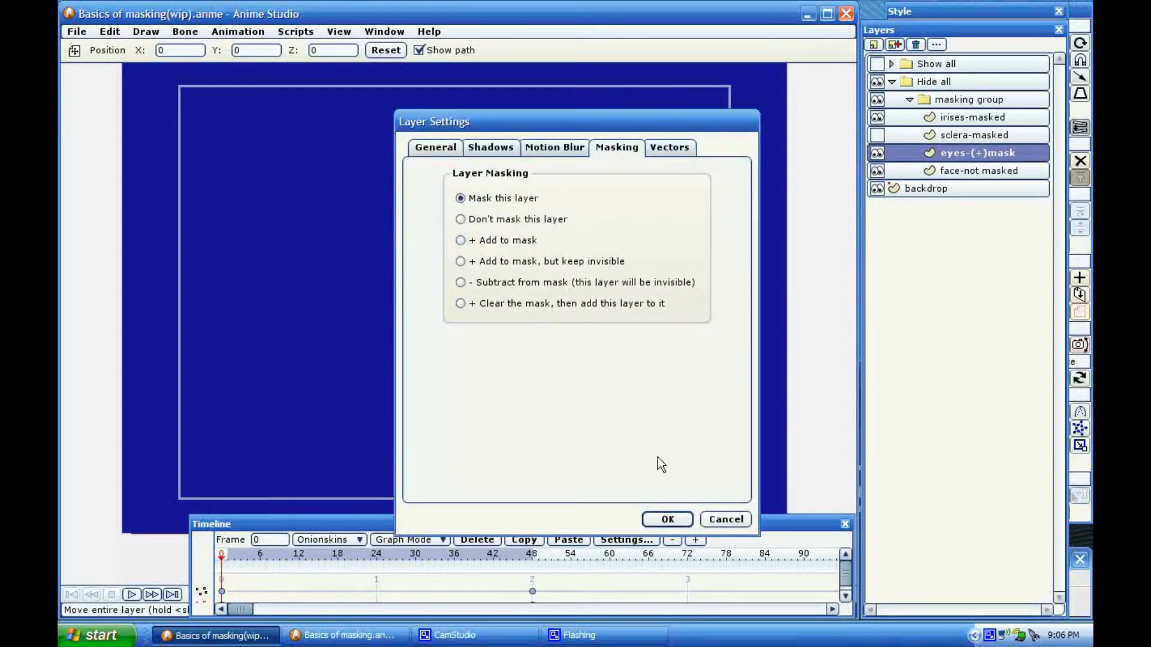
{"action": "left_click", "coordinate": [667, 519]}
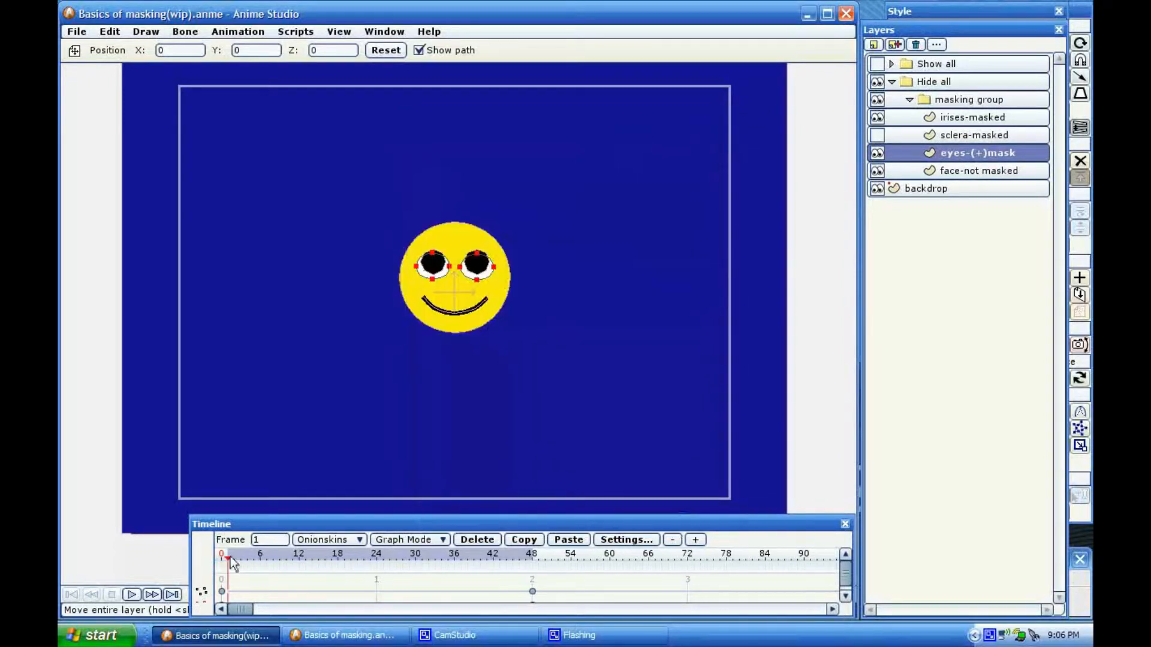
{"action": "left_click_drag", "start_coordinate": [233, 564], "coordinate": [483, 574]}
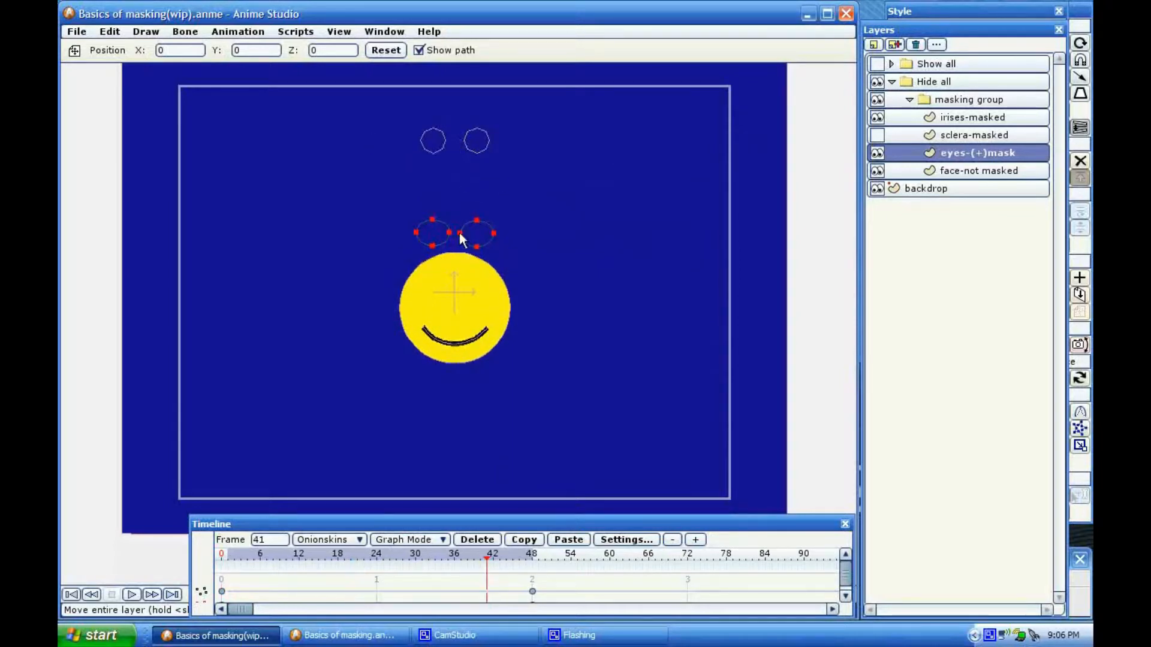
{"action": "left_click_drag", "start_coordinate": [495, 566], "coordinate": [216, 537]}
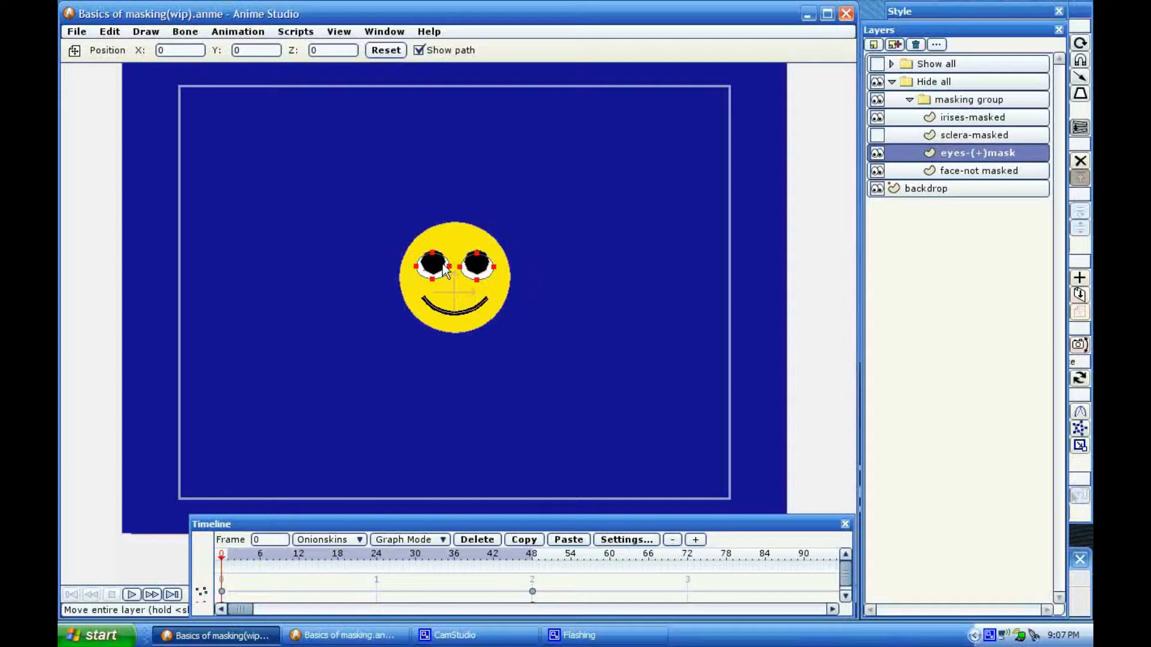
Step: Try Mask this layer as the Layer Masking option of the face-not masked layer
{"action": "double_click", "coordinate": [950, 169]}
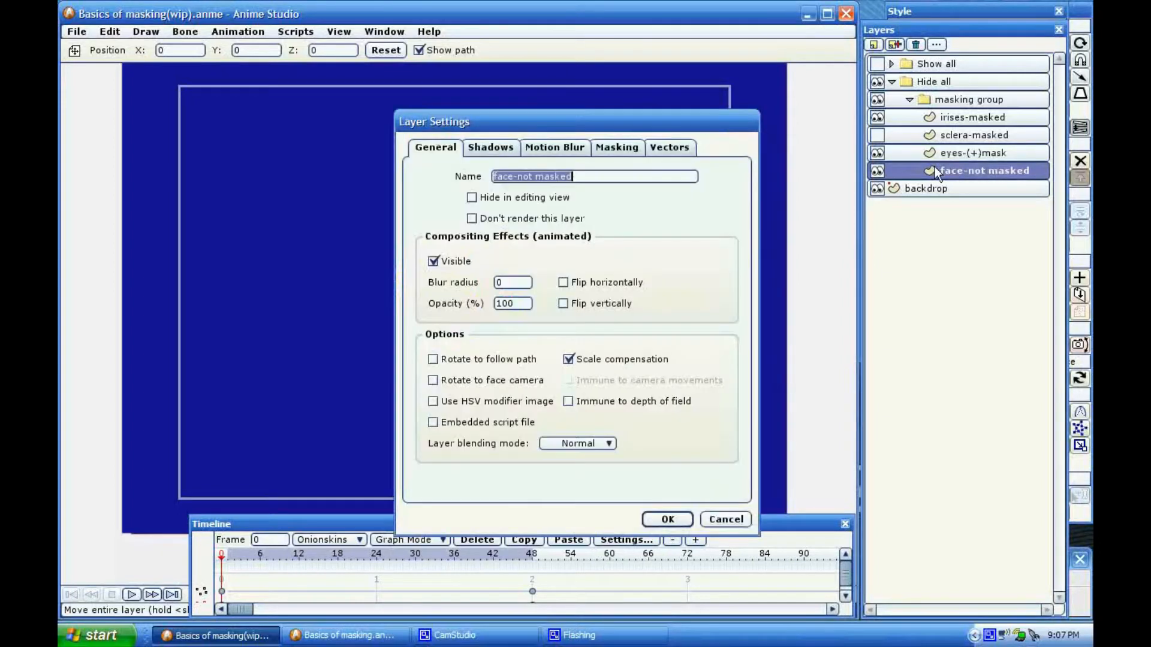
{"action": "left_click", "coordinate": [634, 148]}
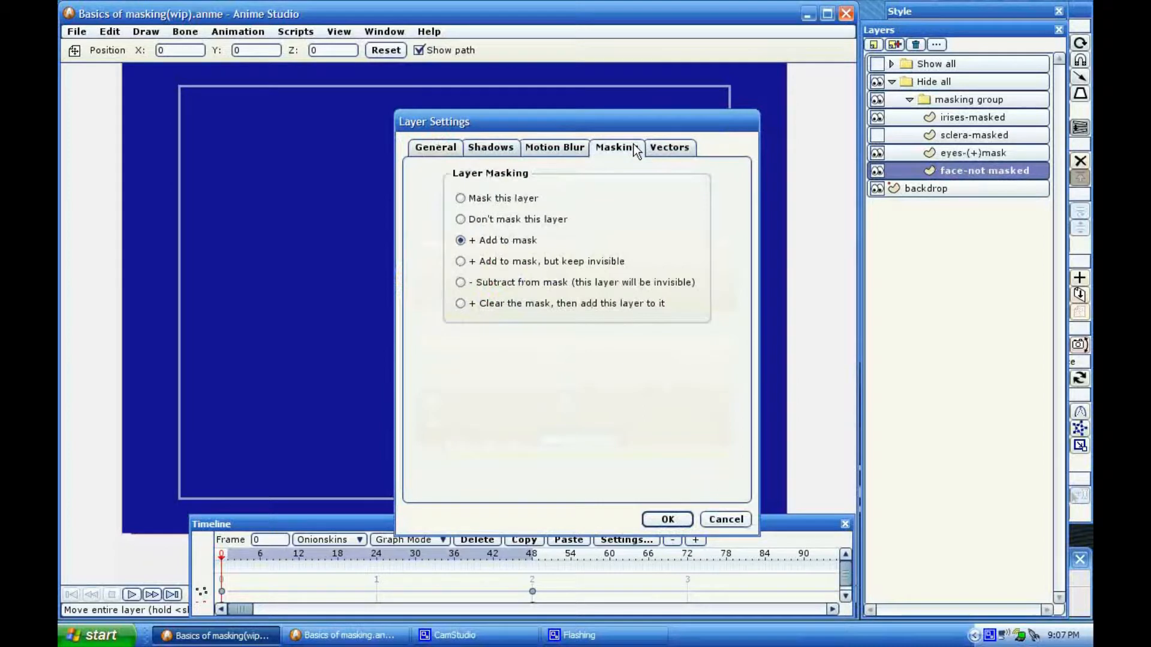
{"action": "left_click", "coordinate": [460, 199]}
{"action": "left_click", "coordinate": [667, 519]}
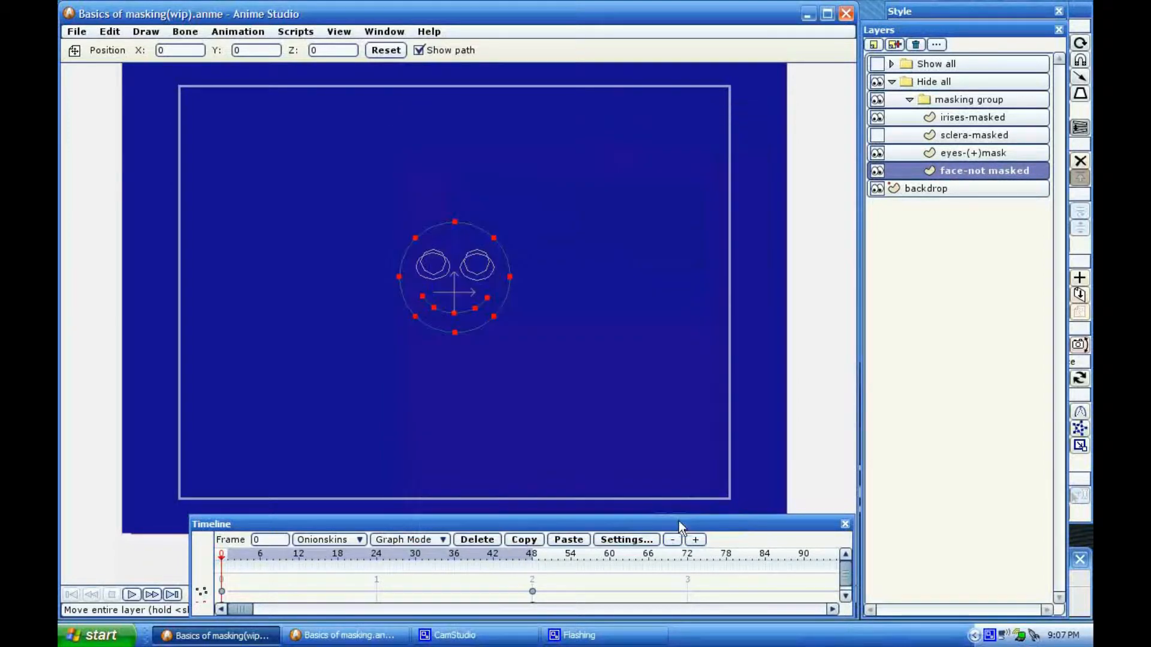
Step: Set the face-not masked layer's Layer Masking to Don't mask this layer
{"action": "double_click", "coordinate": [949, 173]}
{"action": "left_click", "coordinate": [623, 148]}
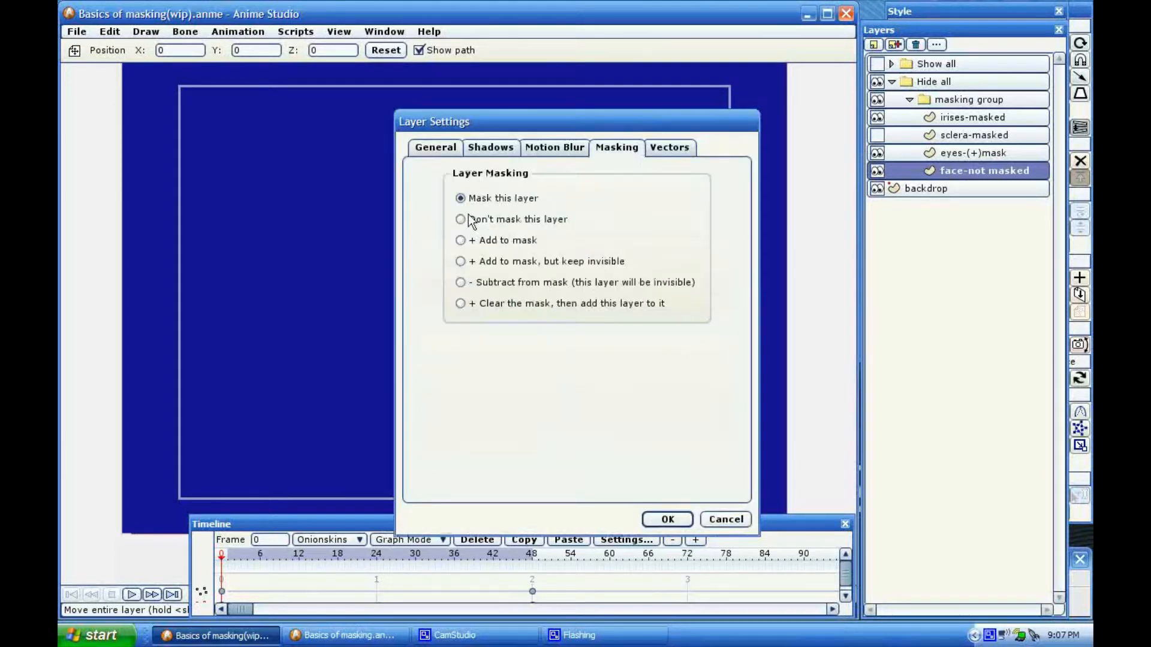
{"action": "left_click", "coordinate": [460, 219]}
{"action": "left_click", "coordinate": [668, 519]}
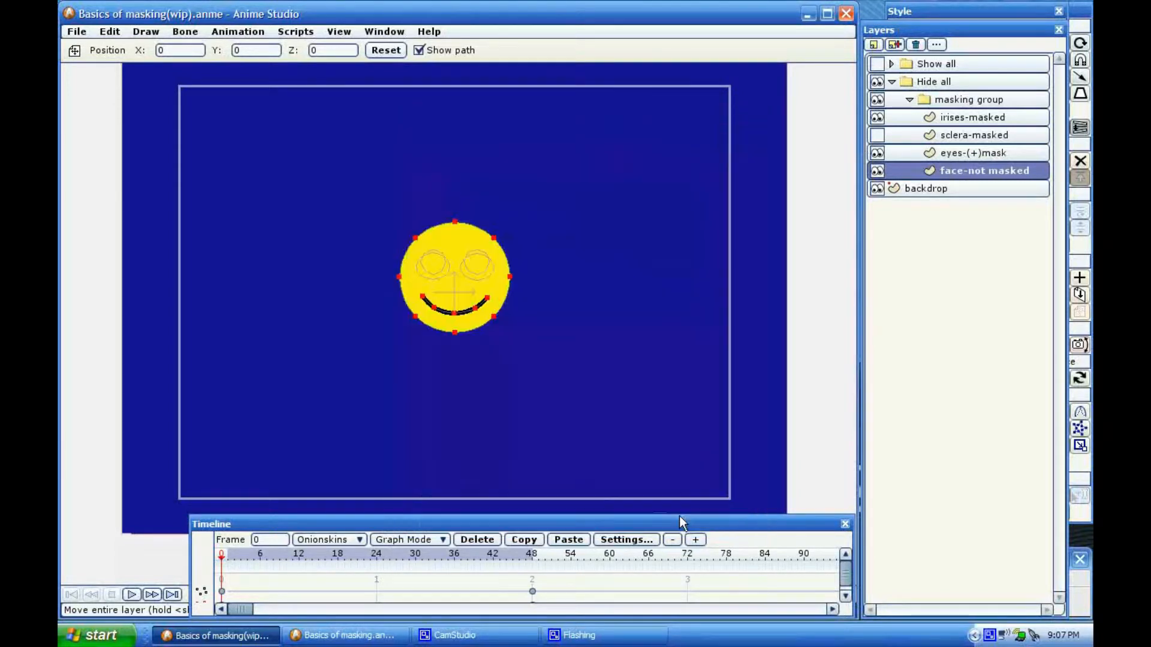
{"action": "left_click", "coordinate": [876, 135]}
{"action": "double_click", "coordinate": [944, 152]}
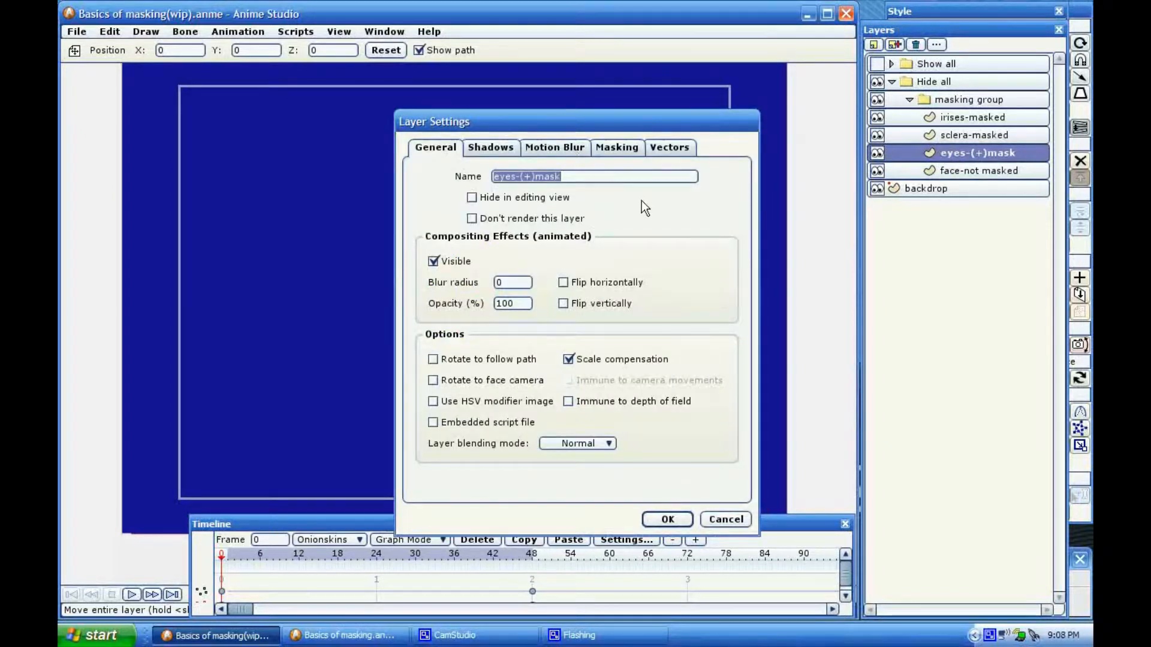
{"action": "left_click", "coordinate": [738, 521]}
{"action": "left_click", "coordinate": [877, 134]}
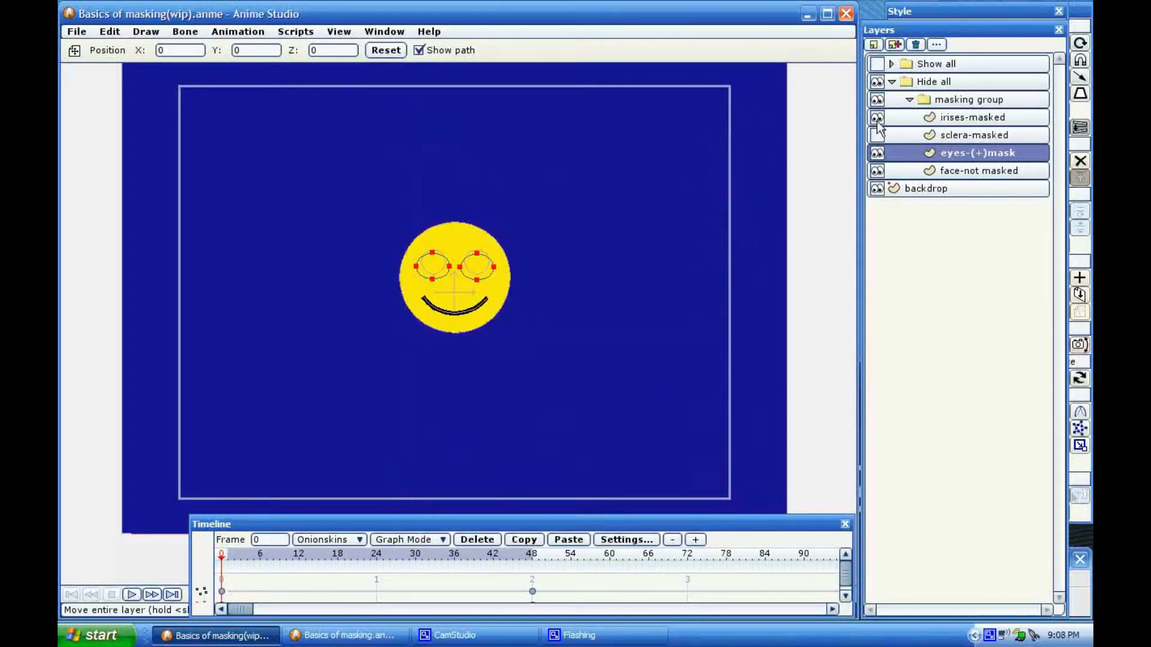
Step: Set the eyes-(+)mask layer's Layer Masking to + Add to mask, but keep invisible
{"action": "double_click", "coordinate": [914, 154]}
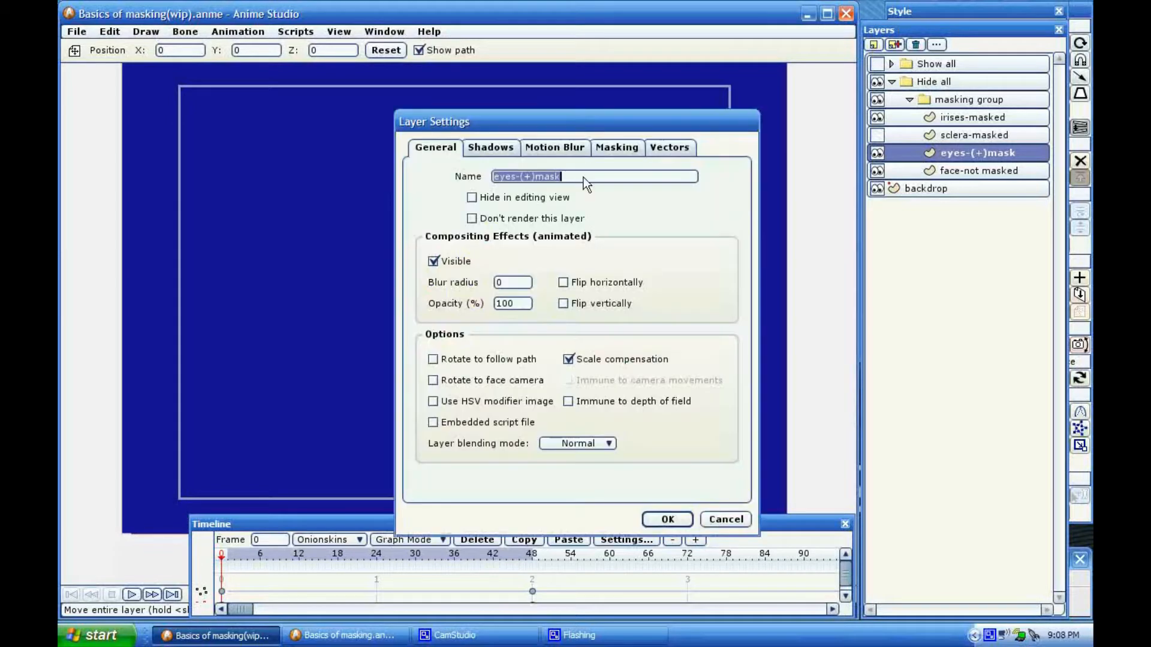
{"action": "left_click", "coordinate": [602, 155]}
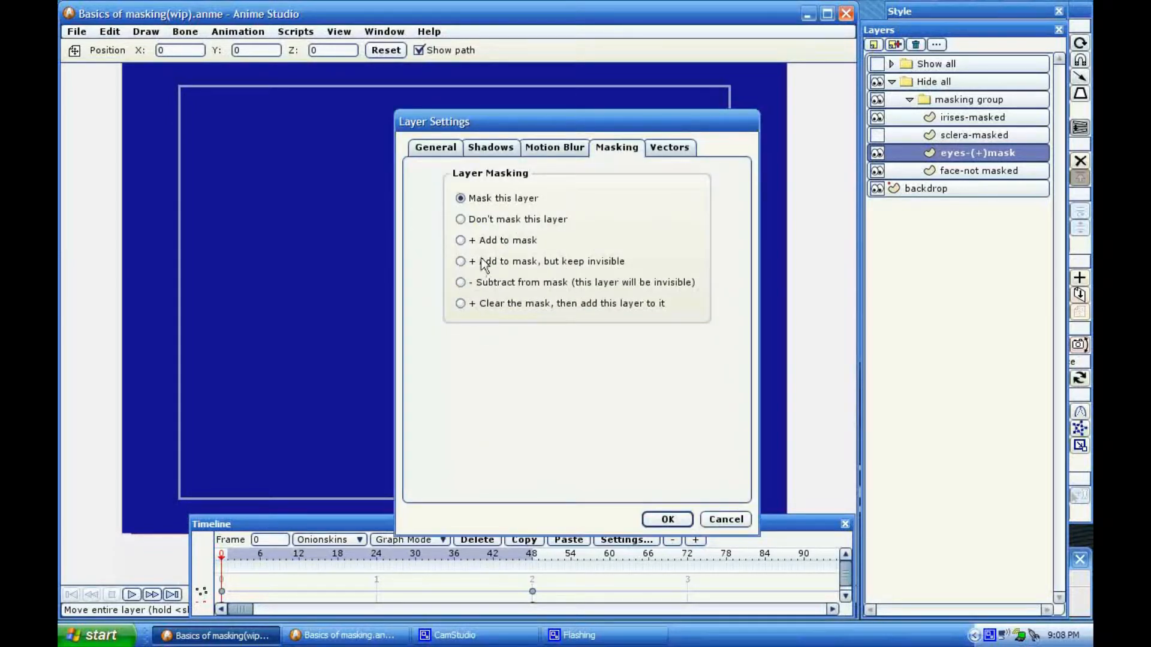
{"action": "left_click", "coordinate": [460, 261]}
{"action": "left_click", "coordinate": [675, 519]}
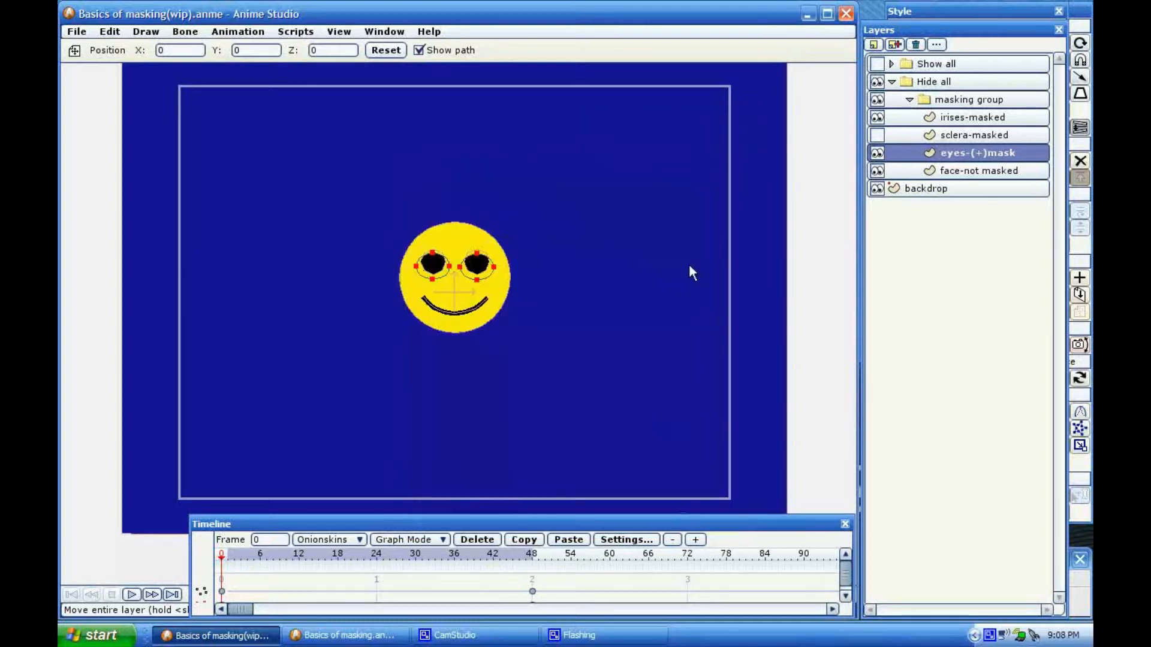
Step: Make the sclera-masked layer visible behind the irises and keep the timeline at frame 0
{"action": "scroll", "coordinate": [537, 261], "scroll_direction": "up", "scroll_amount": 4}
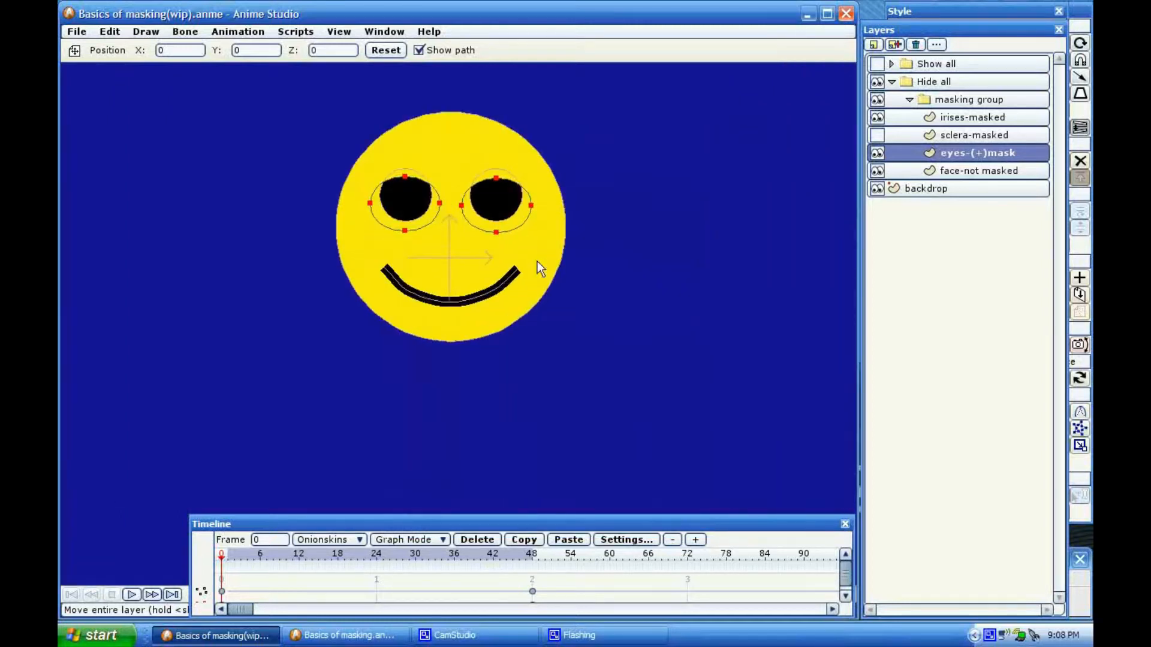
{"action": "left_click_drag", "start_coordinate": [556, 204], "coordinate": [568, 269]}
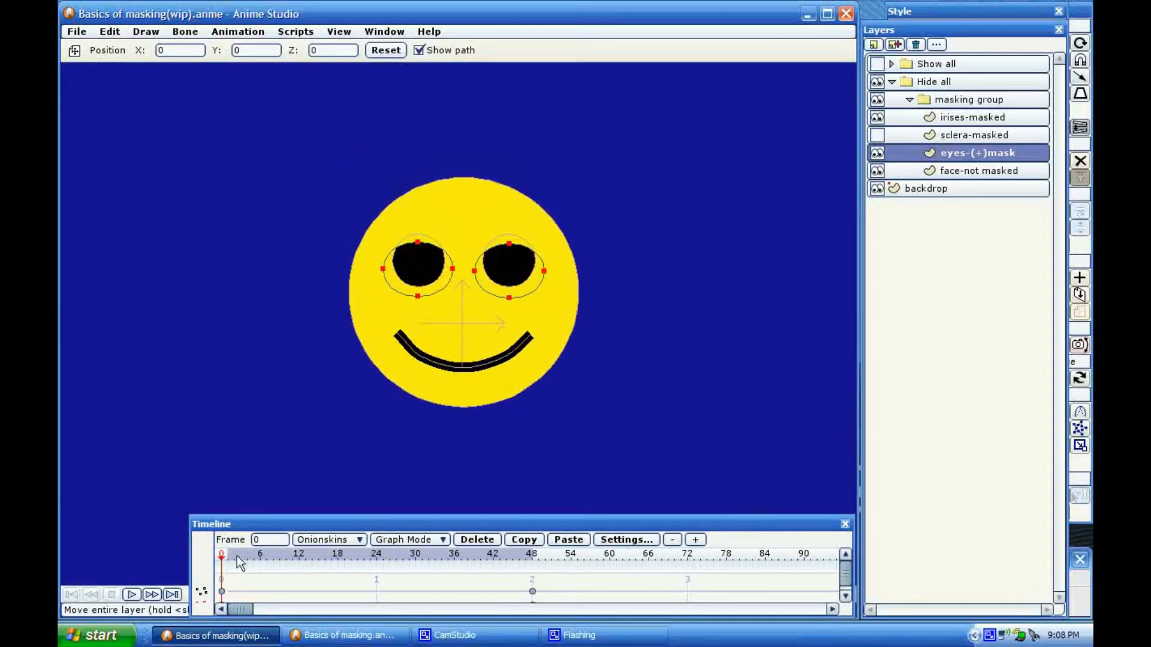
{"action": "mouse_move", "coordinate": [239, 557]}
{"action": "left_mouse_down"}
{"action": "mouse_move", "coordinate": [346, 566]}
{"action": "mouse_move", "coordinate": [231, 546]}
{"action": "mouse_move", "coordinate": [350, 558]}
{"action": "mouse_move", "coordinate": [241, 548]}
{"action": "mouse_move", "coordinate": [293, 551]}
{"action": "mouse_move", "coordinate": [209, 560]}
{"action": "mouse_move", "coordinate": [342, 557]}
{"action": "mouse_move", "coordinate": [227, 559]}
{"action": "mouse_move", "coordinate": [314, 555]}
{"action": "mouse_move", "coordinate": [251, 545]}
{"action": "mouse_move", "coordinate": [391, 568]}
{"action": "mouse_move", "coordinate": [221, 557]}
{"action": "left_mouse_up"}
{"action": "left_click", "coordinate": [876, 135]}
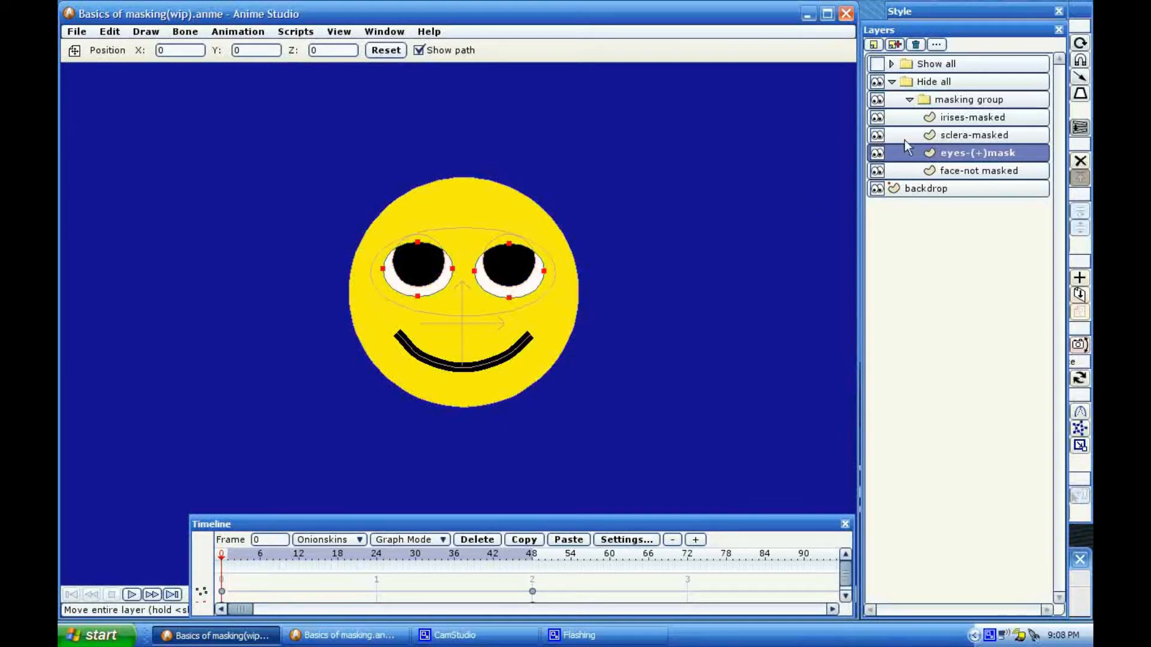
{"action": "scroll", "coordinate": [437, 286], "scroll_direction": "down", "scroll_amount": 3}
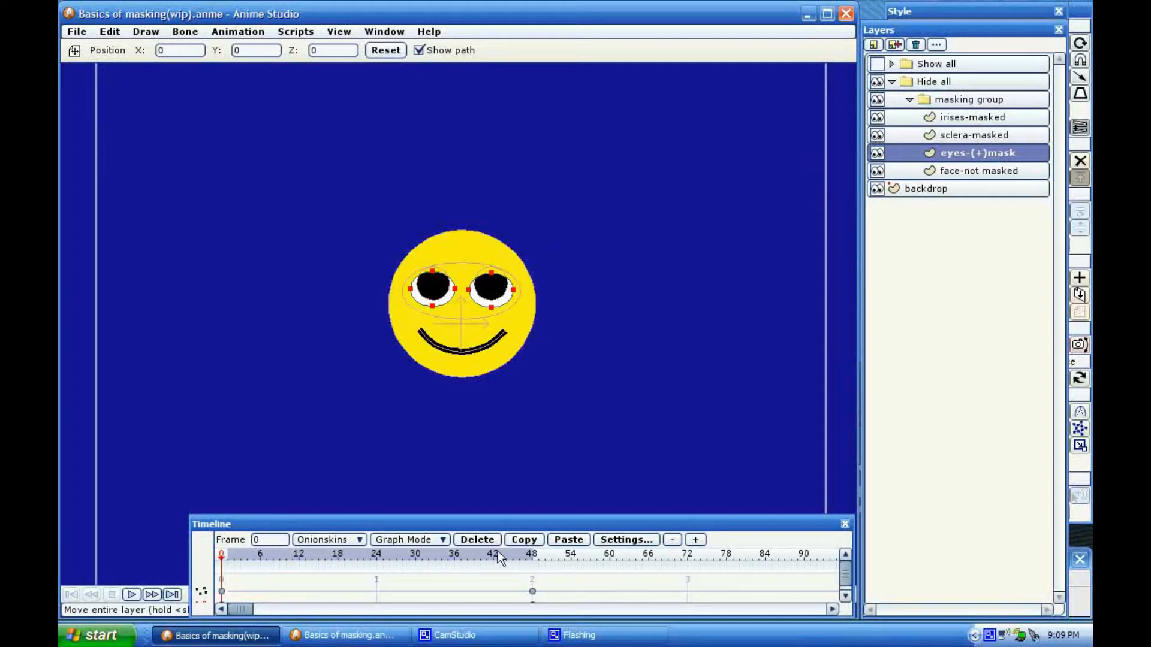
{"action": "left_click_drag", "start_coordinate": [228, 561], "coordinate": [189, 545]}
Step: Collapse and hide the Hide all group, and make the Show all group visible and expanded
{"action": "left_click", "coordinate": [892, 82]}
{"action": "left_click", "coordinate": [880, 83]}
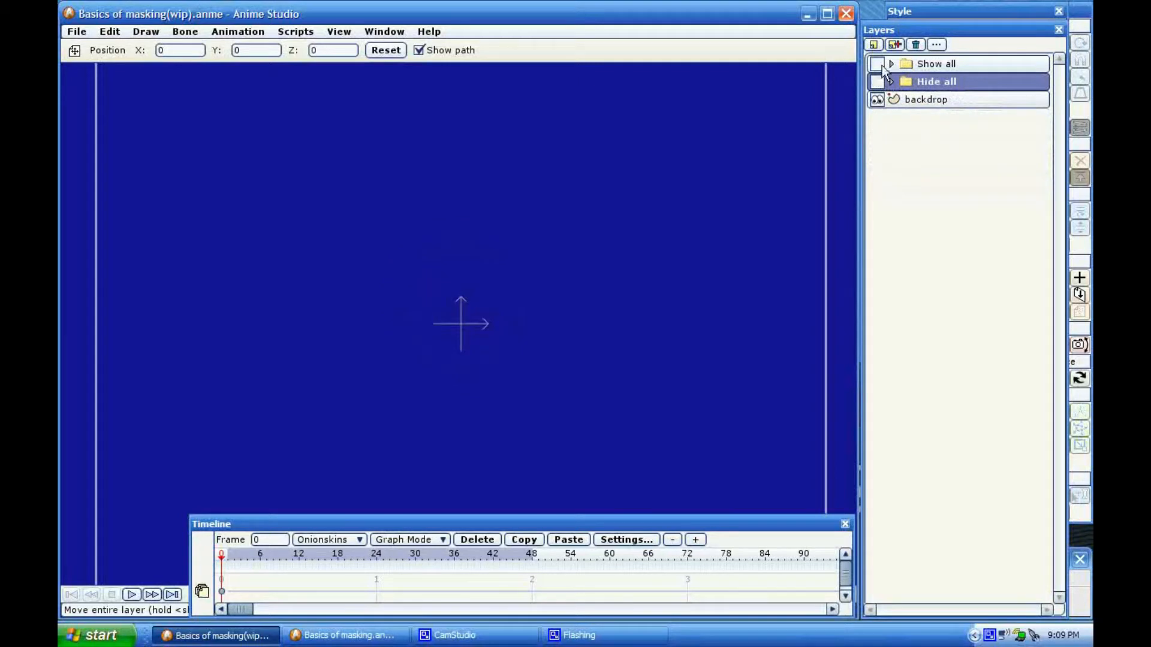
{"action": "left_click", "coordinate": [880, 64]}
{"action": "left_click", "coordinate": [891, 63]}
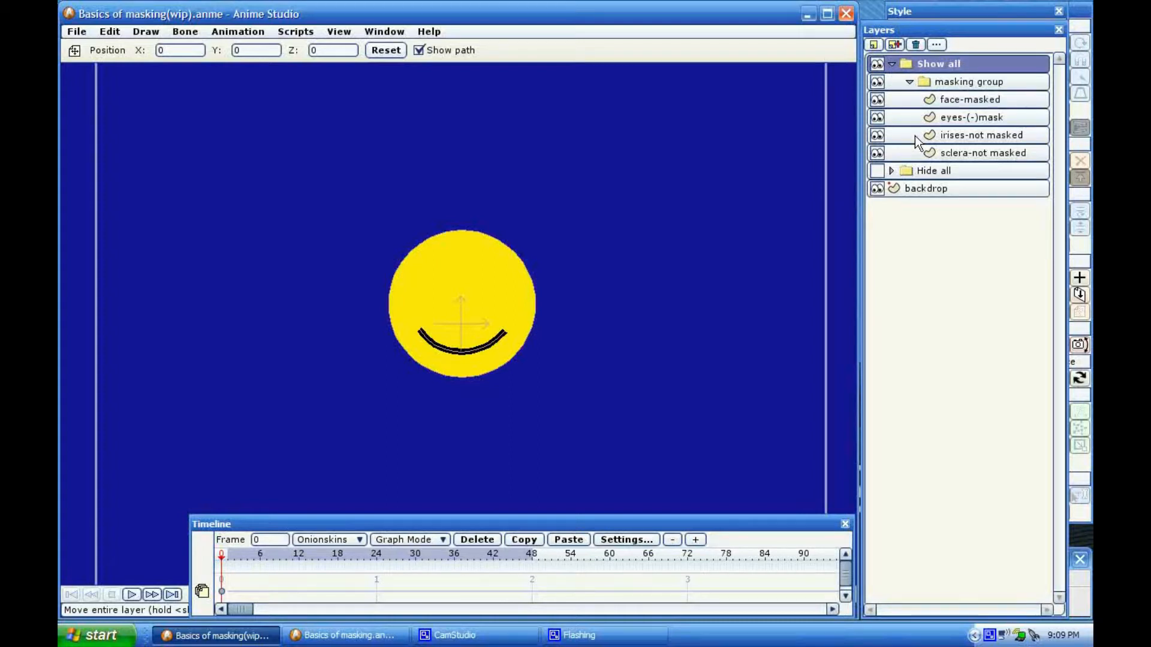
Step: Set the Group Mask of the masking group inside Show all to Reveal all
{"action": "double_click", "coordinate": [961, 84]}
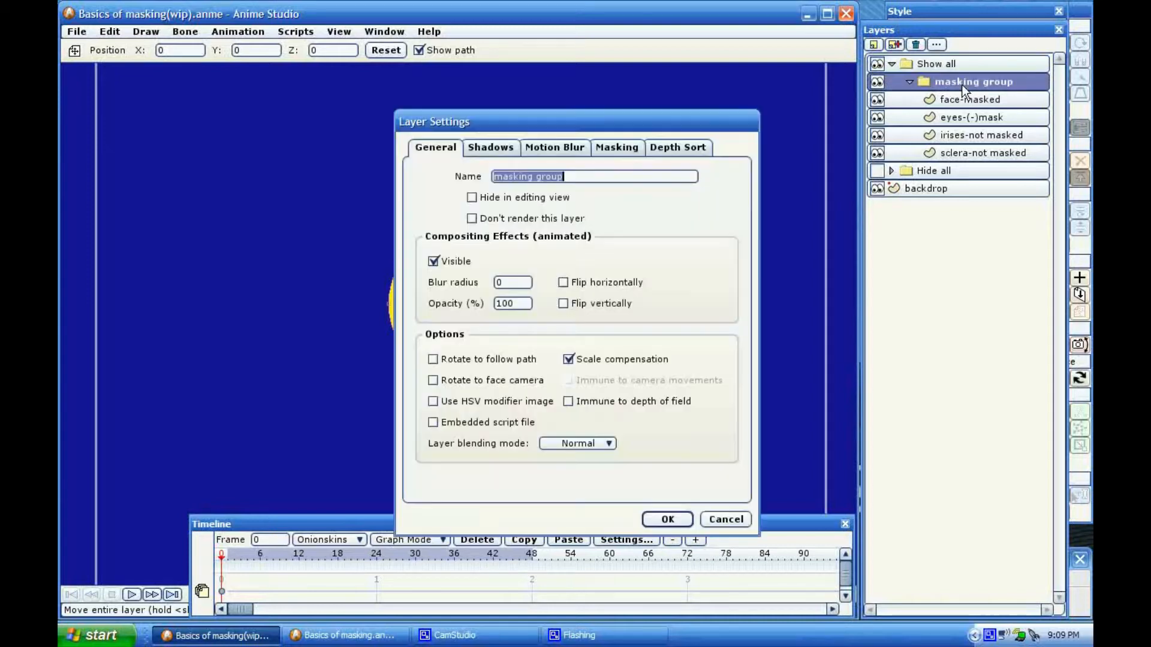
{"action": "left_click", "coordinate": [614, 149]}
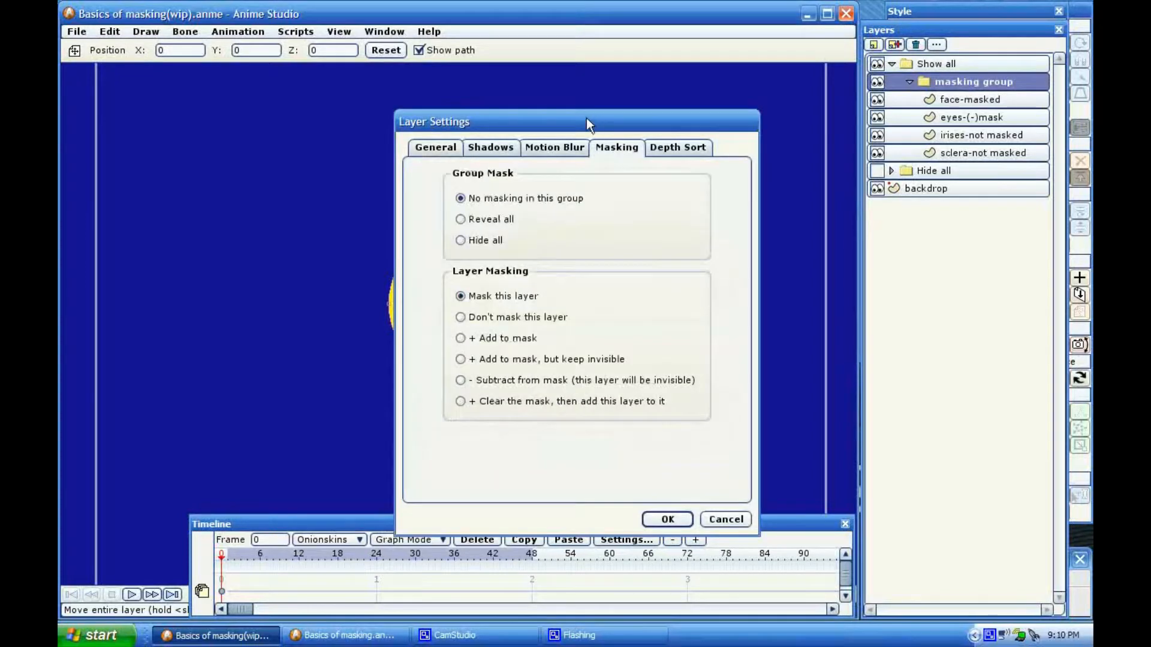
{"action": "left_click_drag", "start_coordinate": [586, 117], "coordinate": [729, 33]}
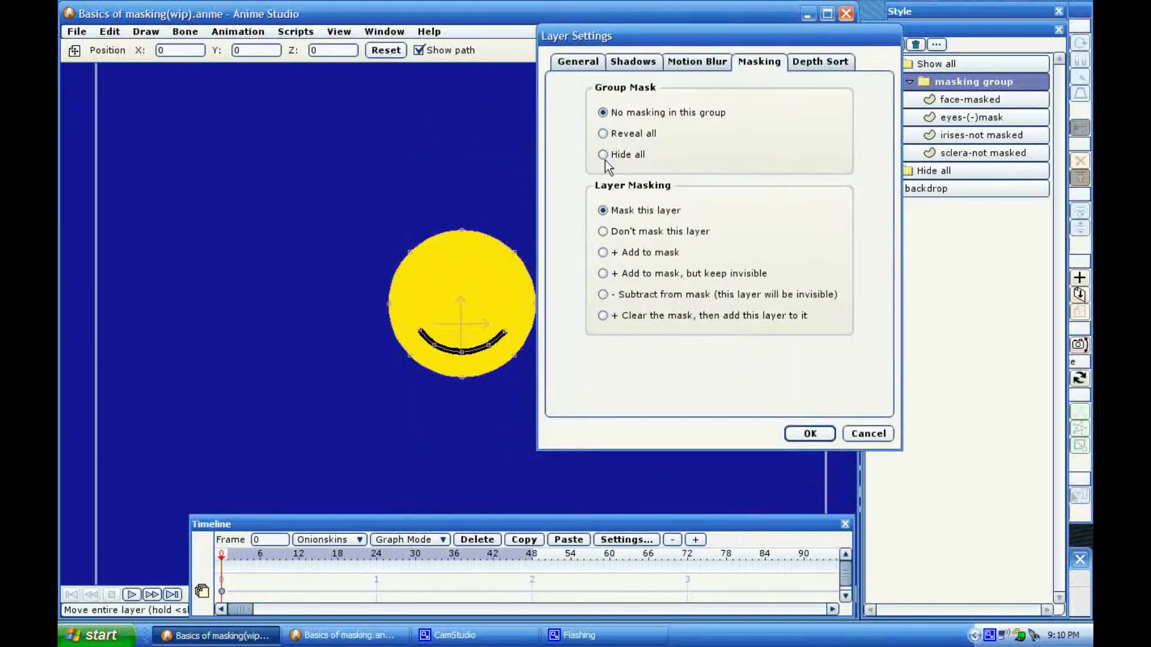
{"action": "left_click", "coordinate": [603, 133]}
{"action": "left_click", "coordinate": [810, 434]}
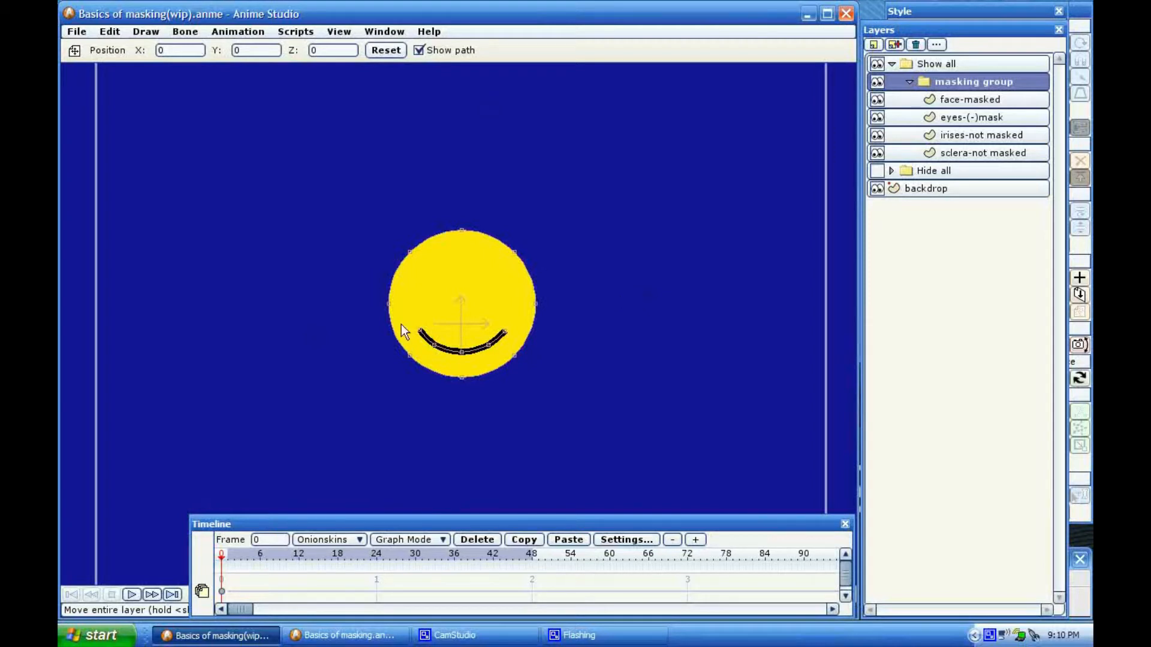
Step: Examine the group's layers by hiding face-masked, eyes-(-)mask, irises-not masked and sclera-not masked in turn, and show all four again
{"action": "scroll", "coordinate": [433, 354], "scroll_direction": "down", "scroll_amount": 8}
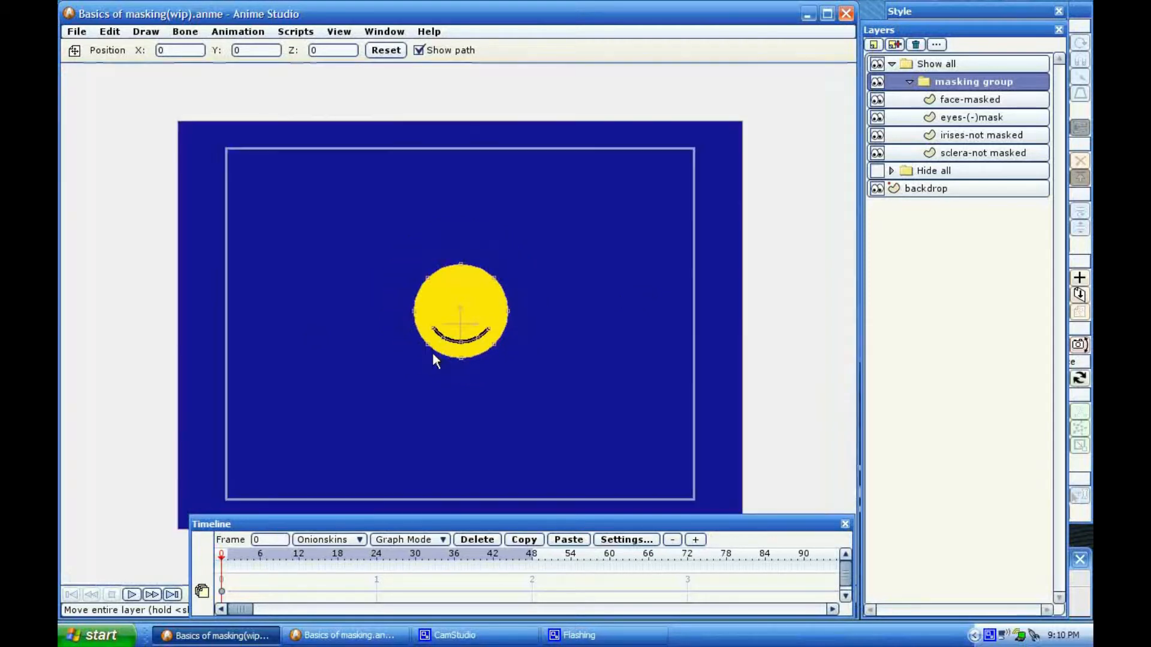
{"action": "scroll", "coordinate": [432, 353], "scroll_direction": "up", "scroll_amount": 8}
{"action": "scroll", "coordinate": [433, 354], "scroll_direction": "down", "scroll_amount": 1}
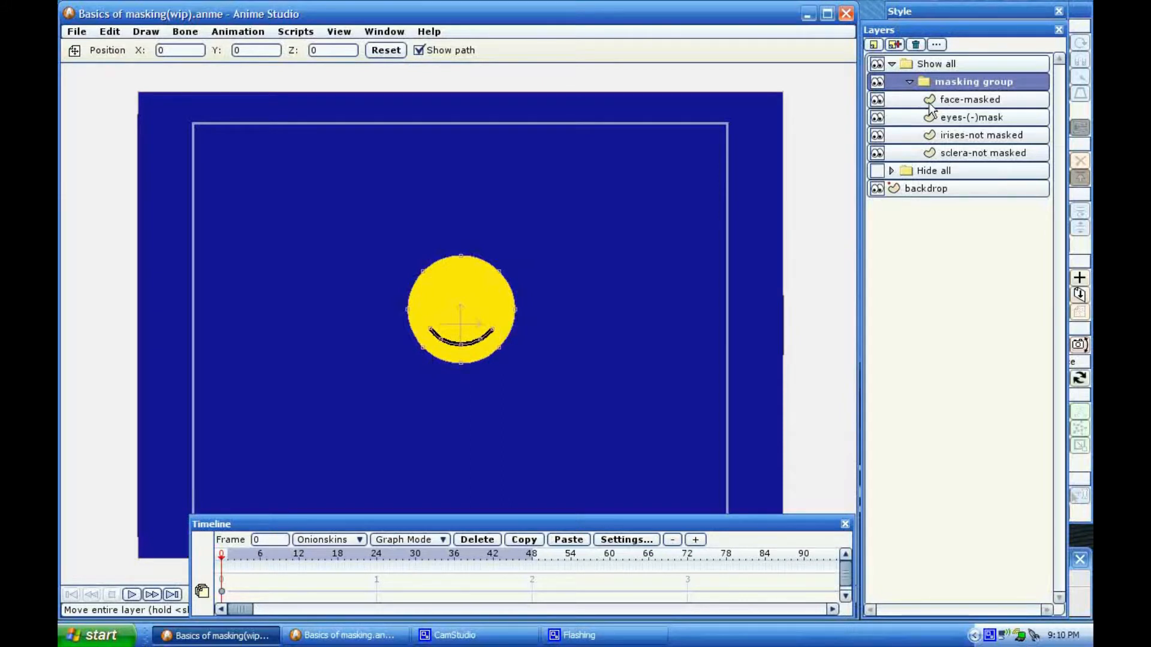
{"action": "left_click", "coordinate": [876, 102]}
{"action": "left_click", "coordinate": [876, 116]}
{"action": "left_click", "coordinate": [876, 135]}
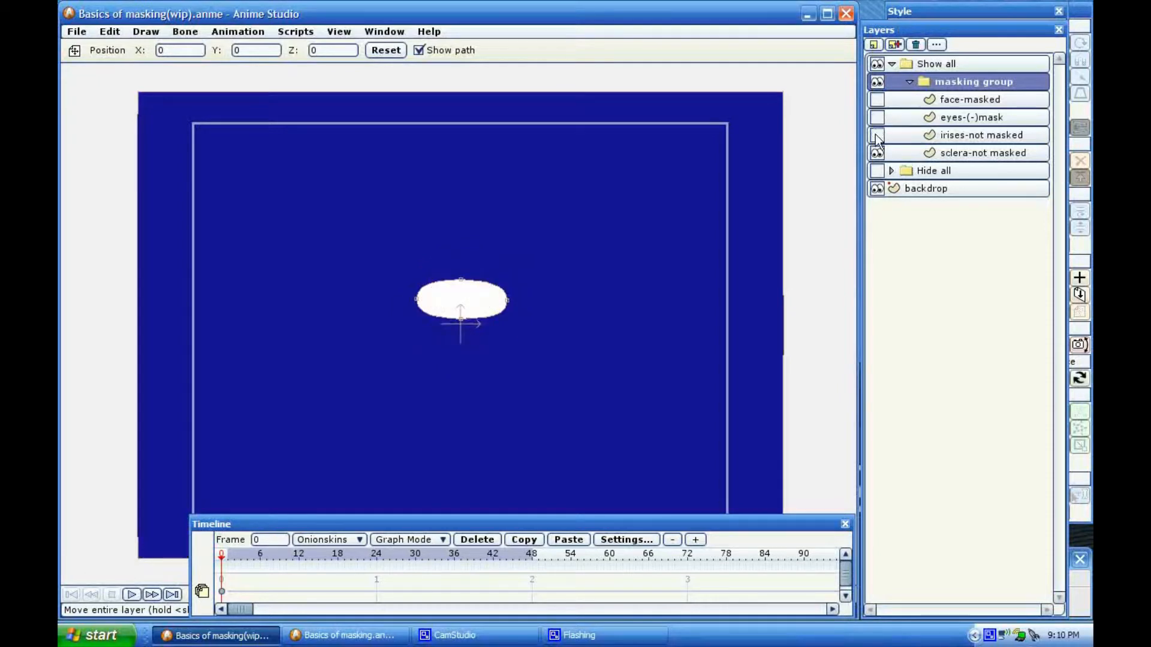
{"action": "left_click", "coordinate": [876, 154]}
{"action": "left_click", "coordinate": [877, 153]}
{"action": "left_click", "coordinate": [876, 136]}
{"action": "left_click", "coordinate": [876, 117]}
{"action": "left_click", "coordinate": [877, 101]}
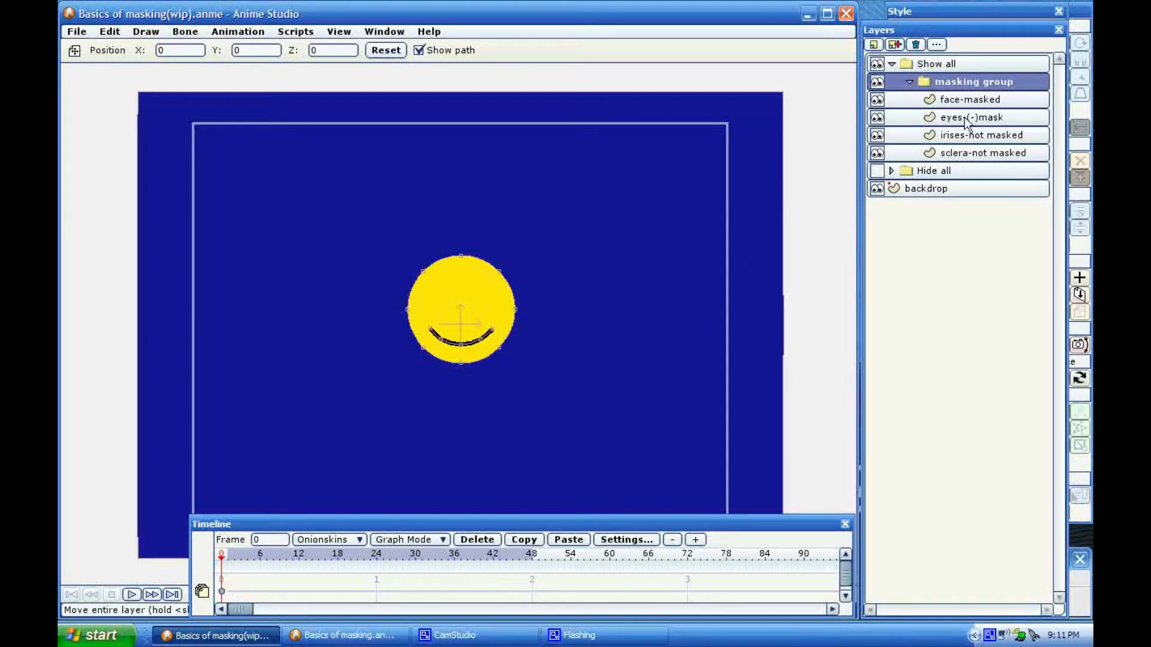
Step: Try - Subtract from mask on the eyes-(-)mask layer, and return its Layer Masking to Mask this layer
{"action": "double_click", "coordinate": [952, 120]}
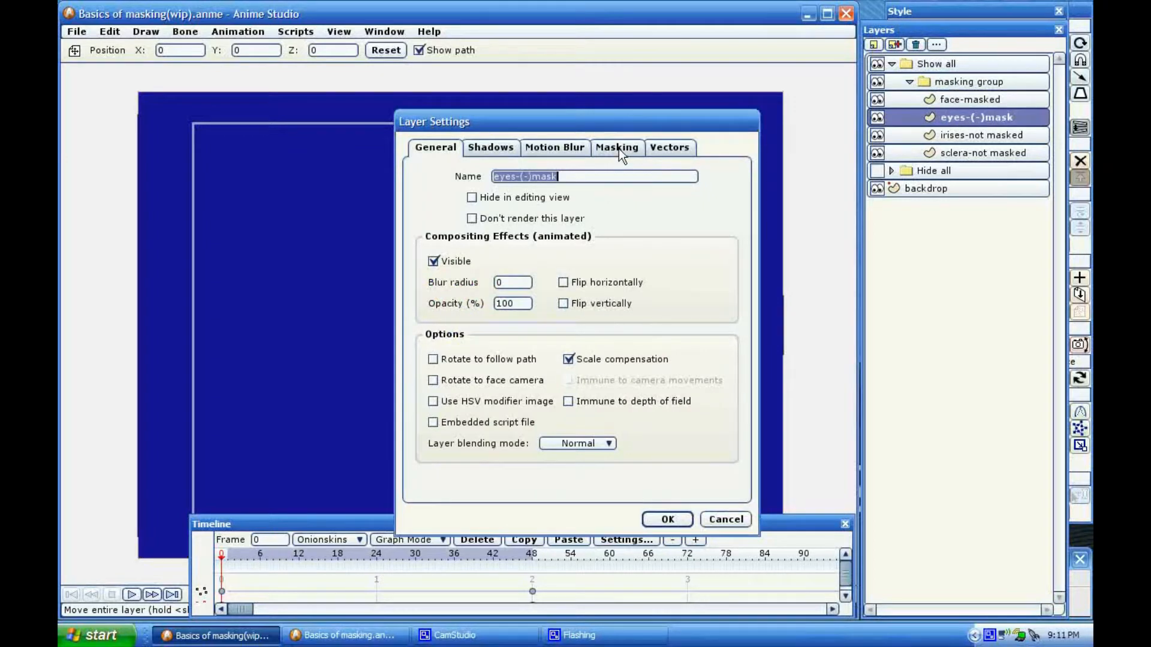
{"action": "left_click", "coordinate": [619, 149]}
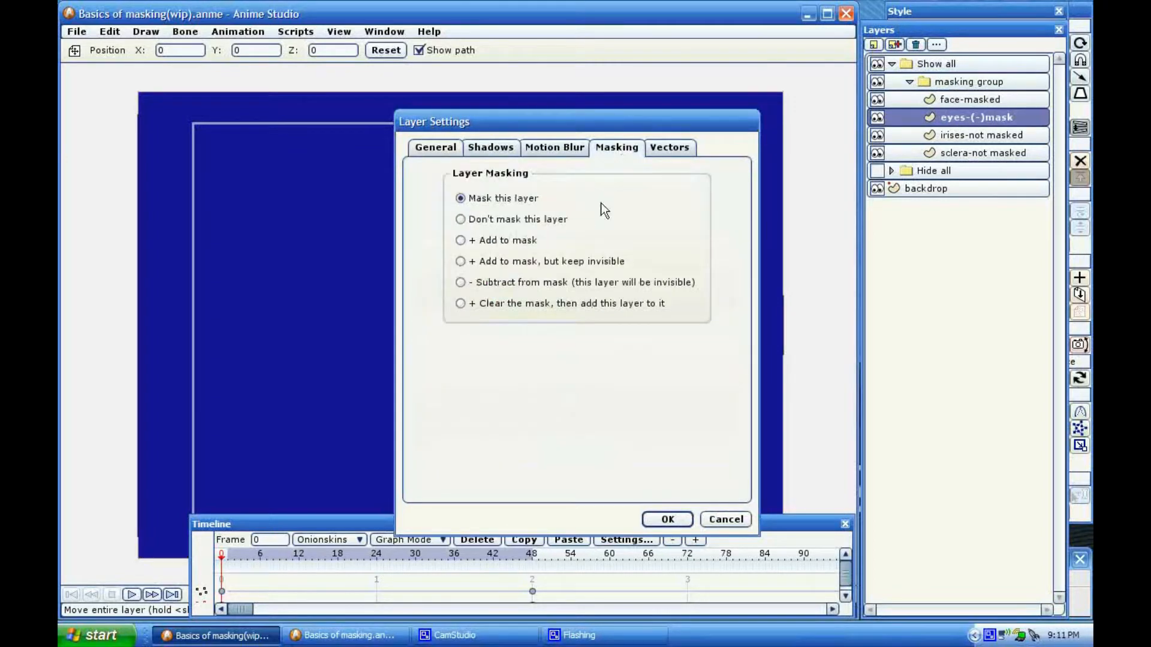
{"action": "left_click", "coordinate": [461, 283]}
{"action": "left_click", "coordinate": [460, 198]}
{"action": "left_click", "coordinate": [687, 515]}
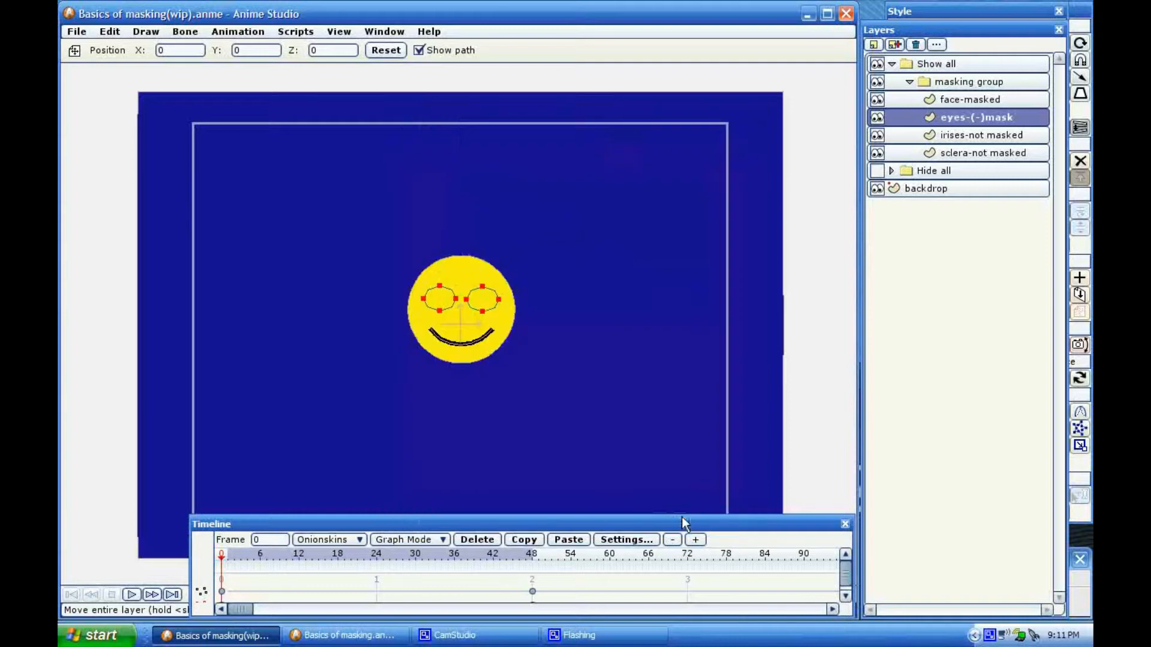
Step: Inspect the eyes-(-)mask shapes by hiding the face, sclera and irises layers, and make those three layers visible again
{"action": "left_click", "coordinate": [876, 100]}
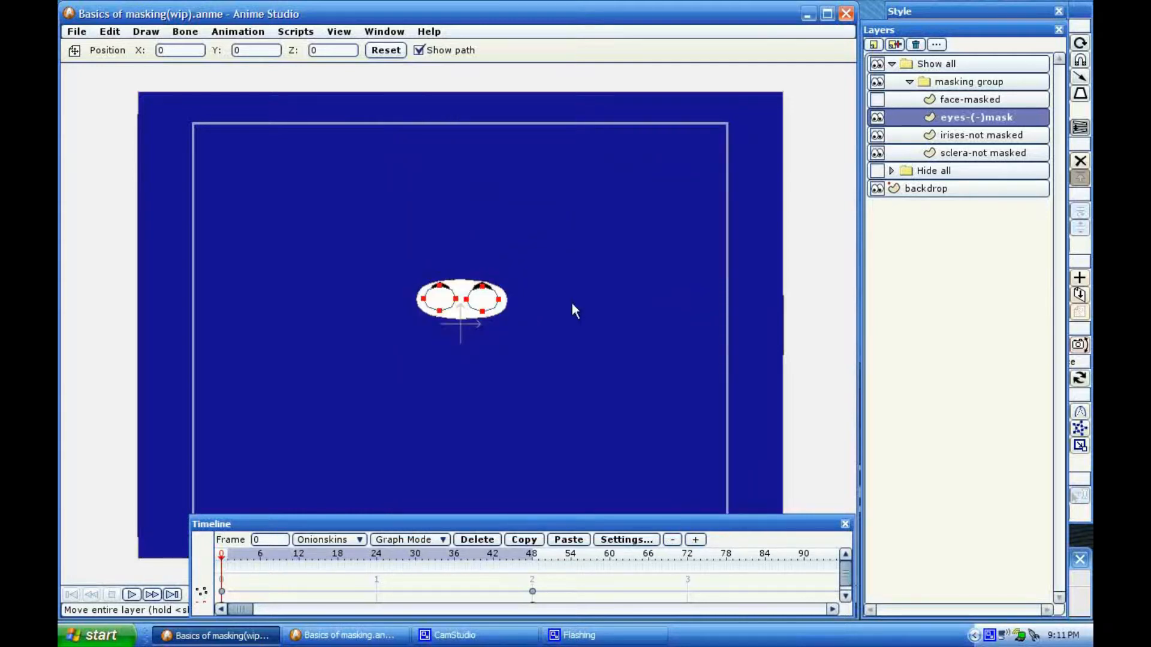
{"action": "scroll", "coordinate": [505, 308], "scroll_direction": "up", "scroll_amount": 2}
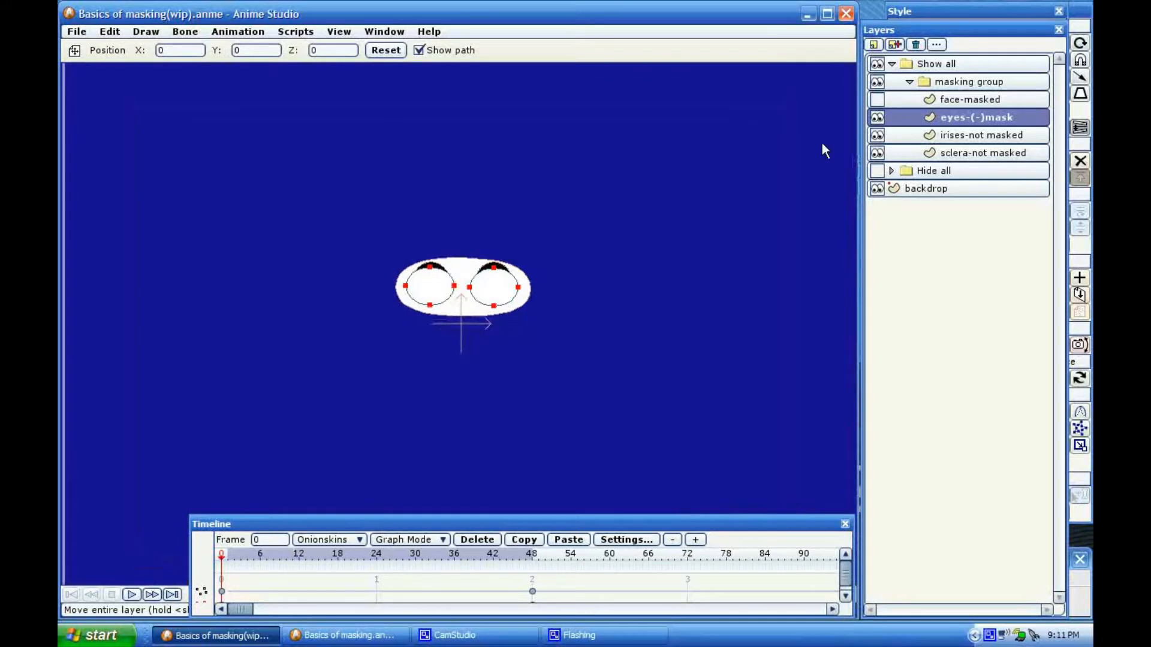
{"action": "left_click", "coordinate": [877, 153]}
{"action": "left_click", "coordinate": [877, 135]}
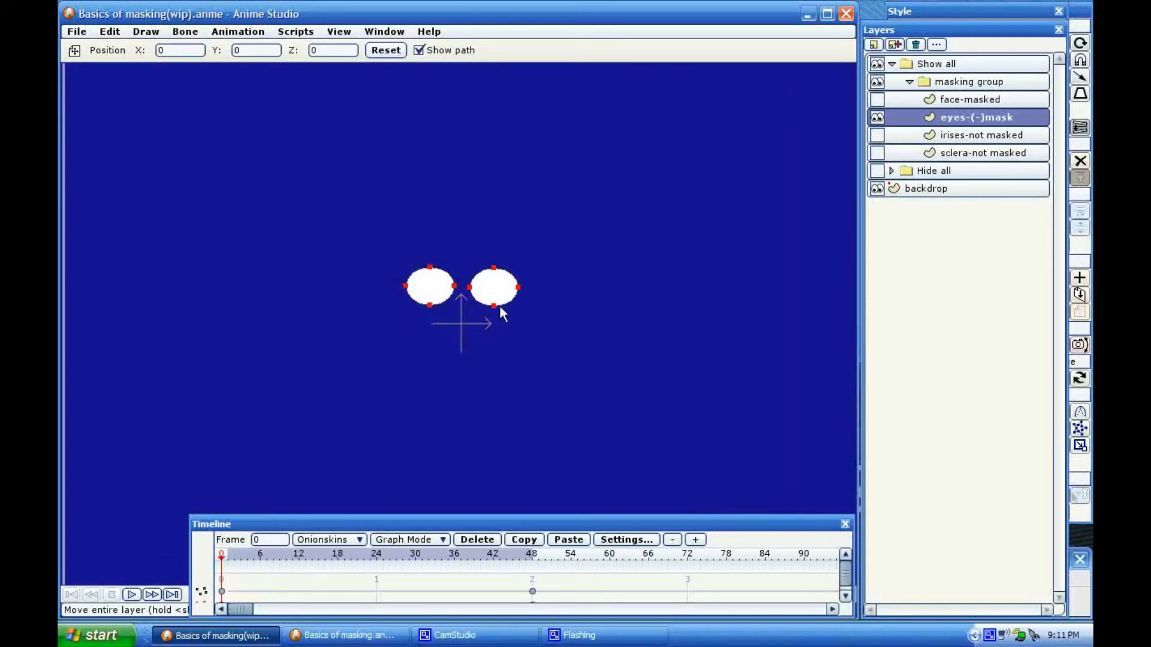
{"action": "scroll", "coordinate": [462, 319], "scroll_direction": "down", "scroll_amount": 2}
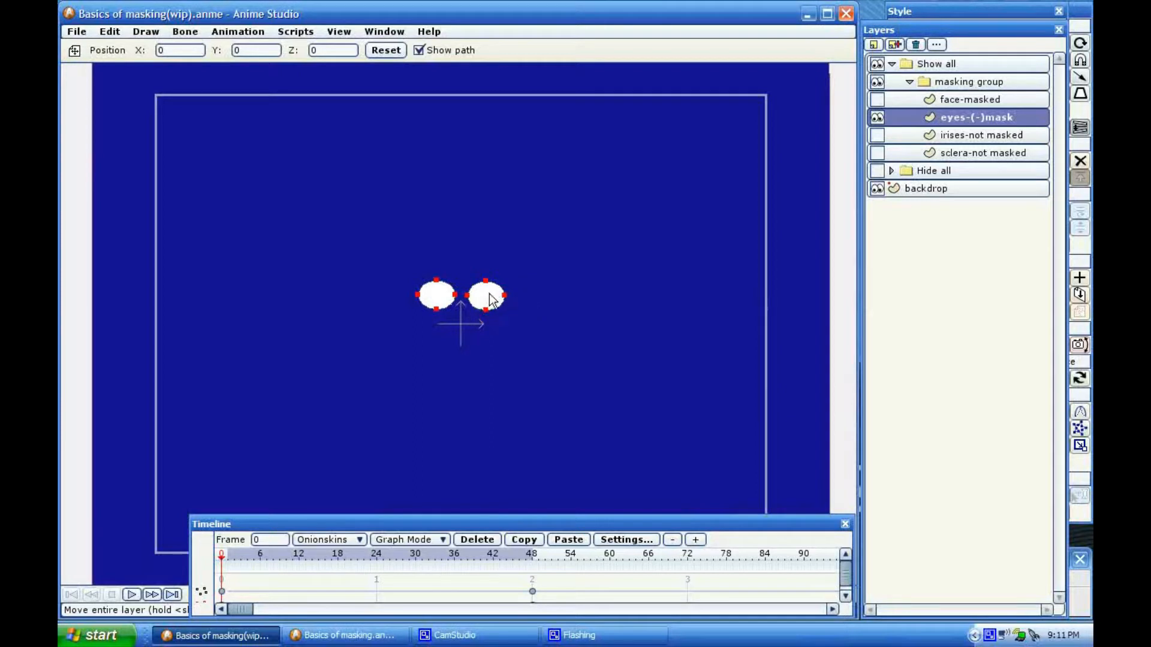
{"action": "scroll", "coordinate": [489, 298], "scroll_direction": "down", "scroll_amount": 1}
{"action": "left_click", "coordinate": [877, 153]}
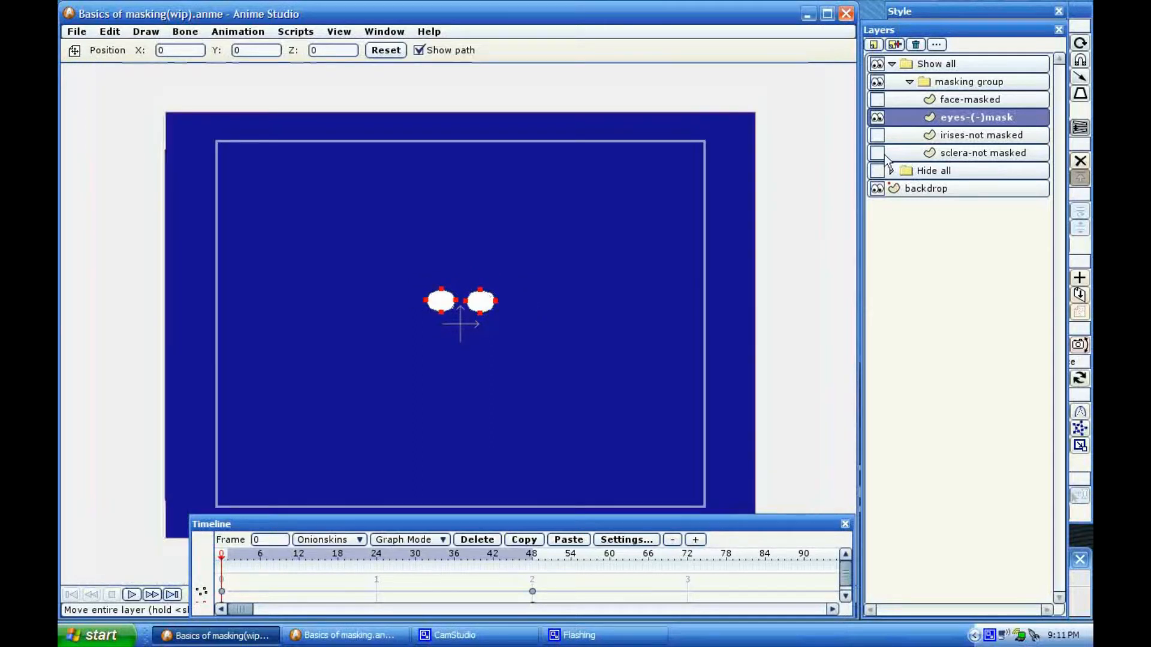
{"action": "left_click", "coordinate": [877, 135]}
{"action": "left_click", "coordinate": [876, 99]}
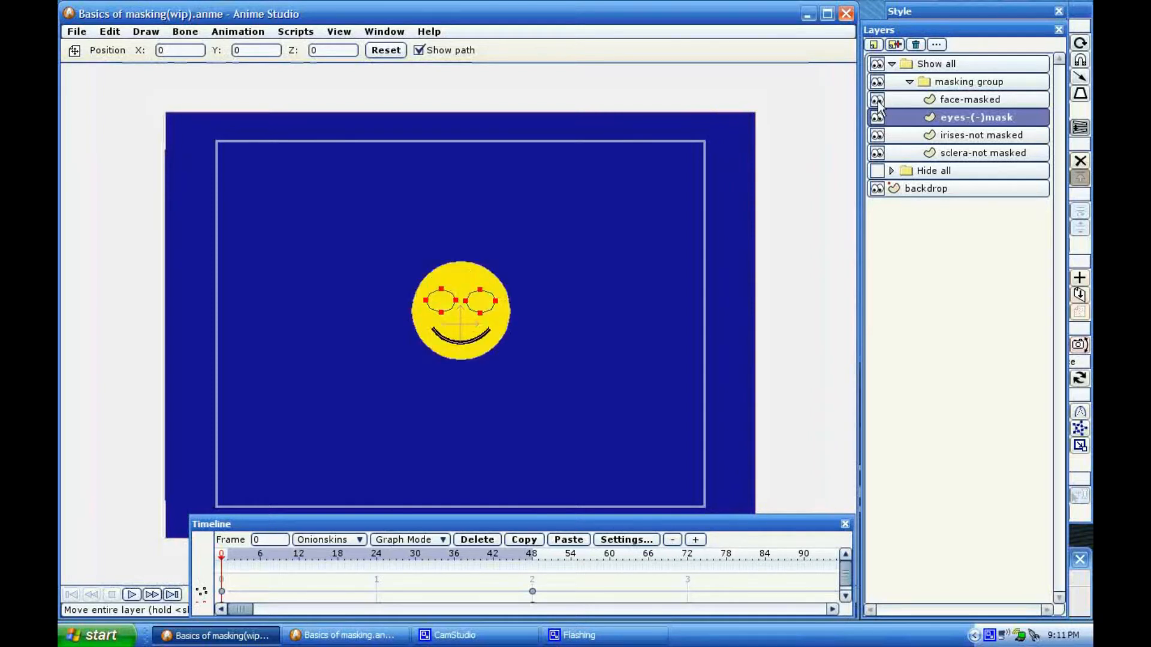
Step: Review the Layer Masking options of the eyes-(-)mask layer alongside the smiley's eye outlines, keeping Mask this layer
{"action": "double_click", "coordinate": [927, 123]}
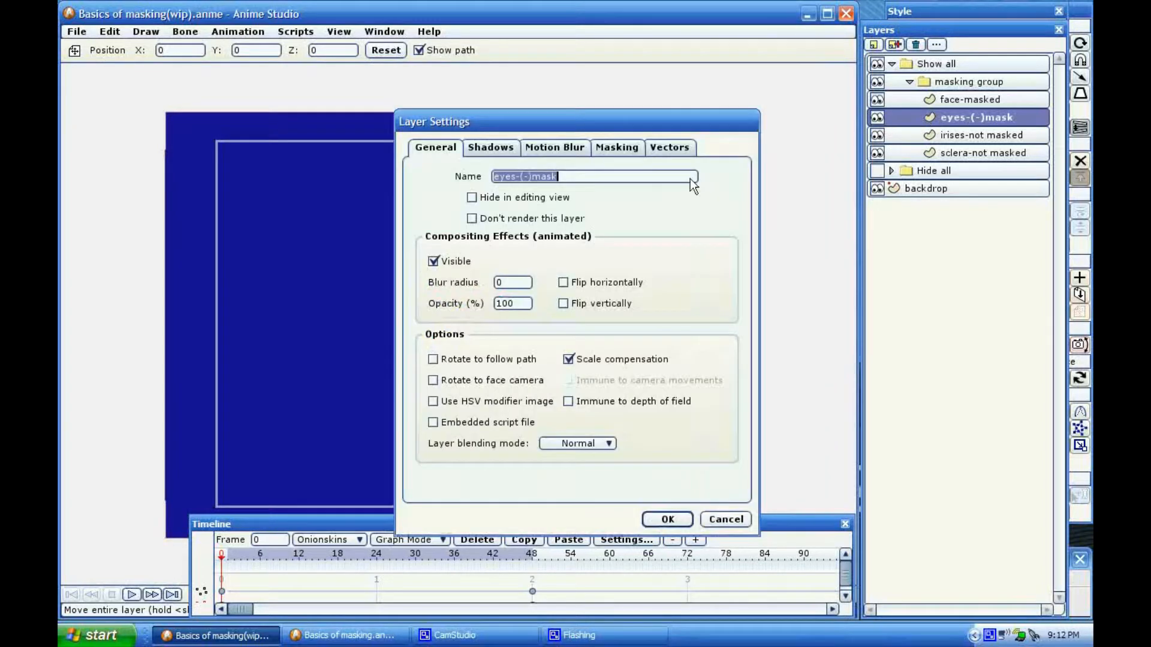
{"action": "left_click", "coordinate": [627, 153]}
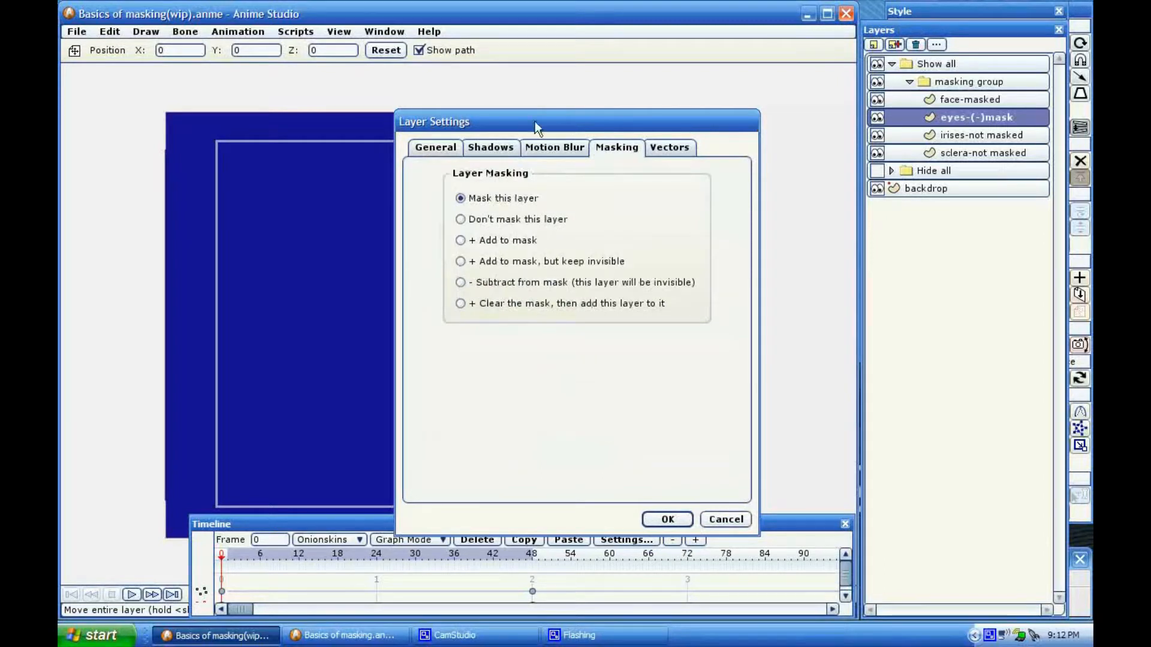
{"action": "left_click_drag", "start_coordinate": [535, 121], "coordinate": [724, 125]}
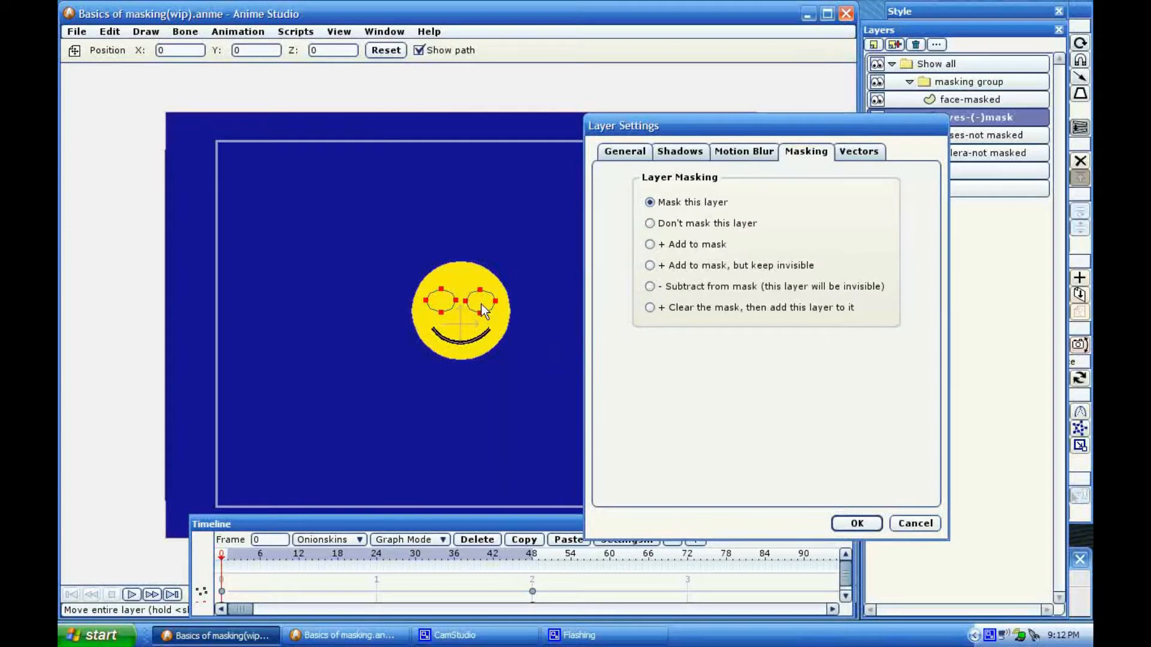
{"action": "left_click_drag", "start_coordinate": [793, 128], "coordinate": [678, 116]}
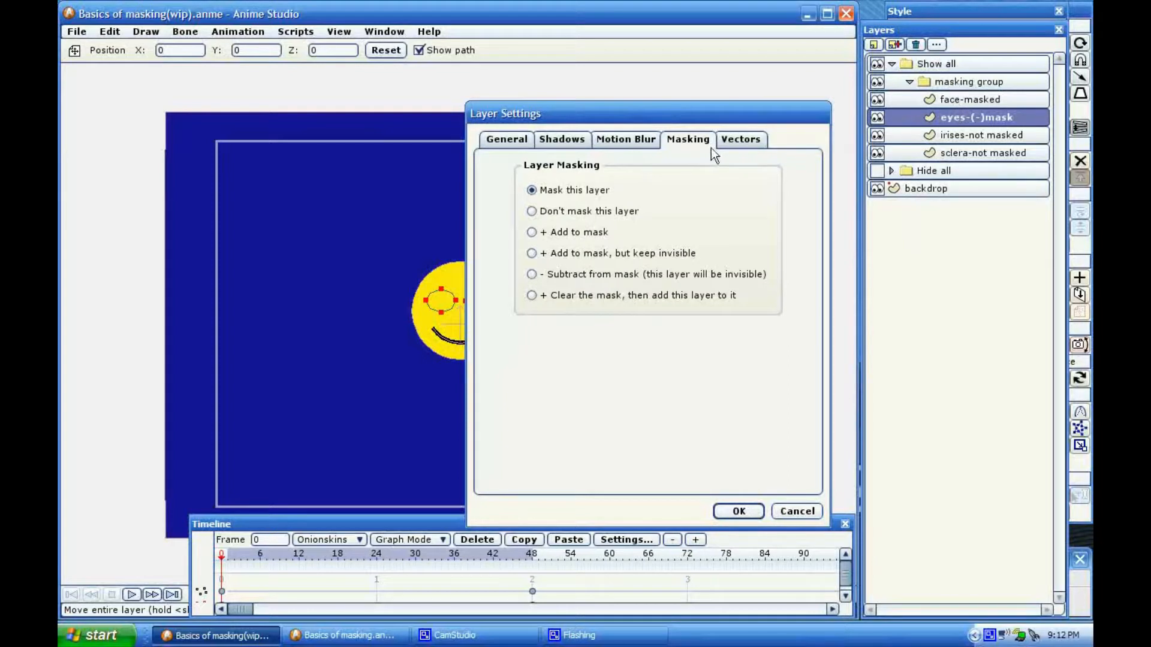
{"action": "left_click_drag", "start_coordinate": [685, 118], "coordinate": [901, 222]}
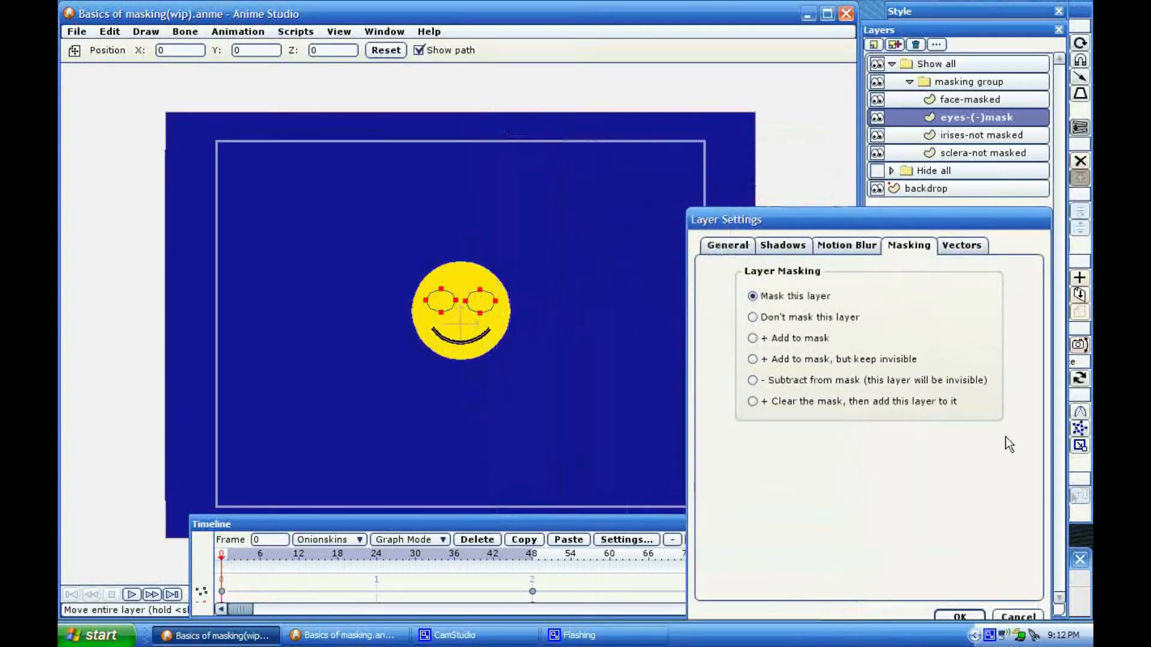
{"action": "left_click_drag", "start_coordinate": [950, 221], "coordinate": [910, 125]}
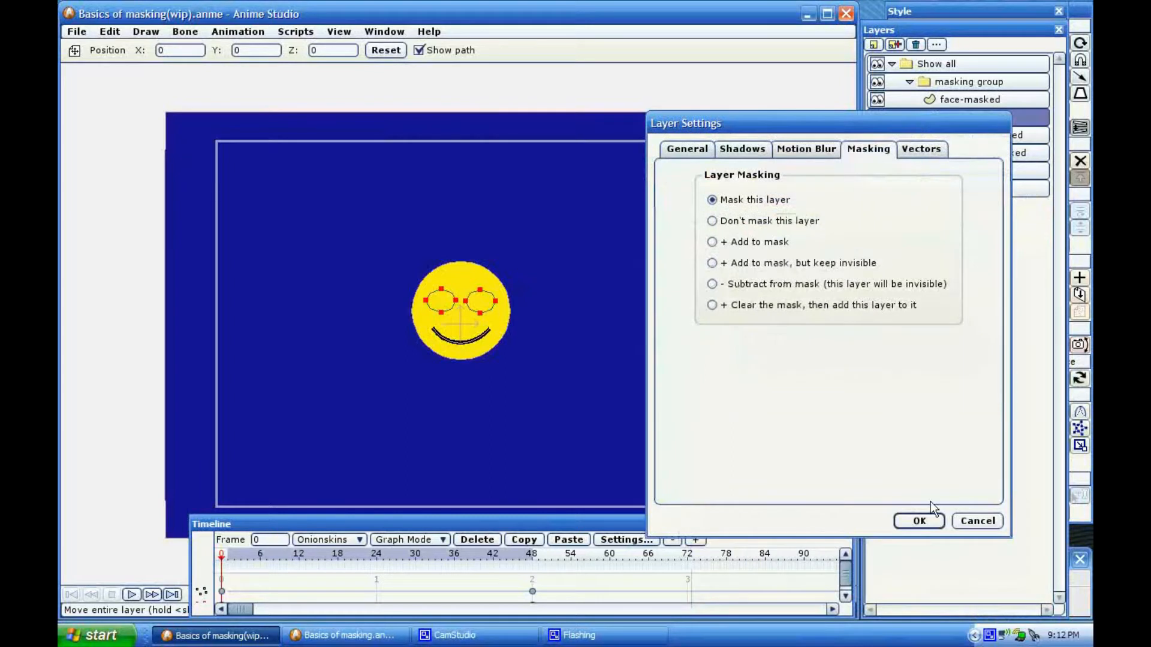
{"action": "left_click", "coordinate": [917, 520]}
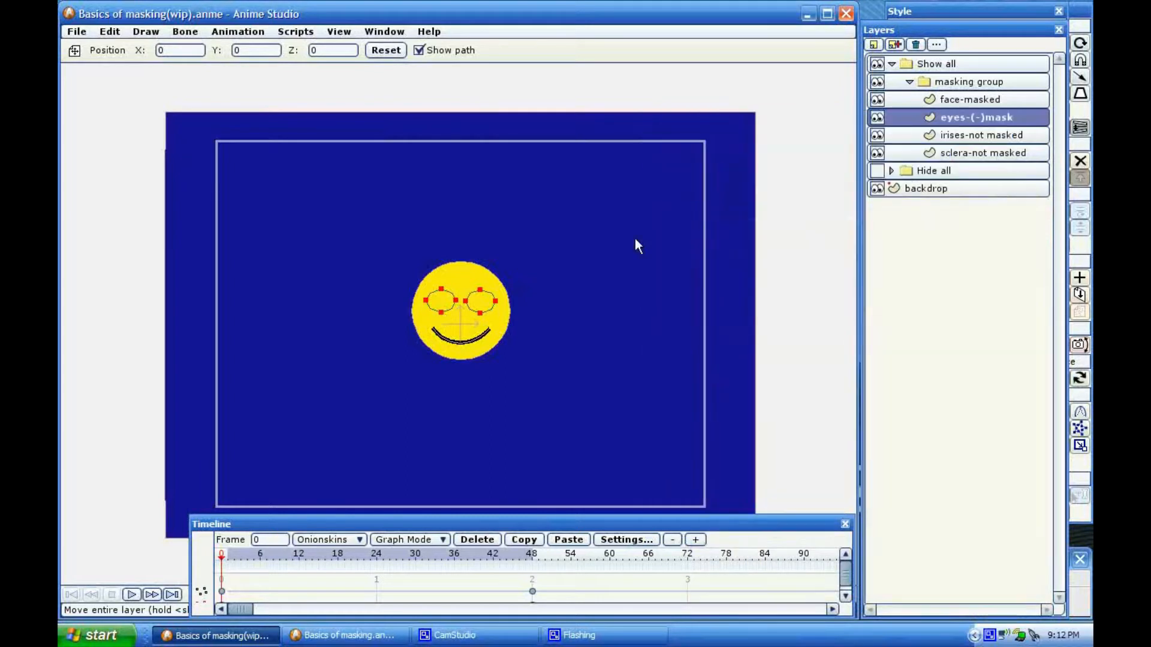
Step: Inspect what lies behind the smiley's face by hiding the Show all group's four layers one by one, and make them all visible again
{"action": "left_click", "coordinate": [957, 98]}
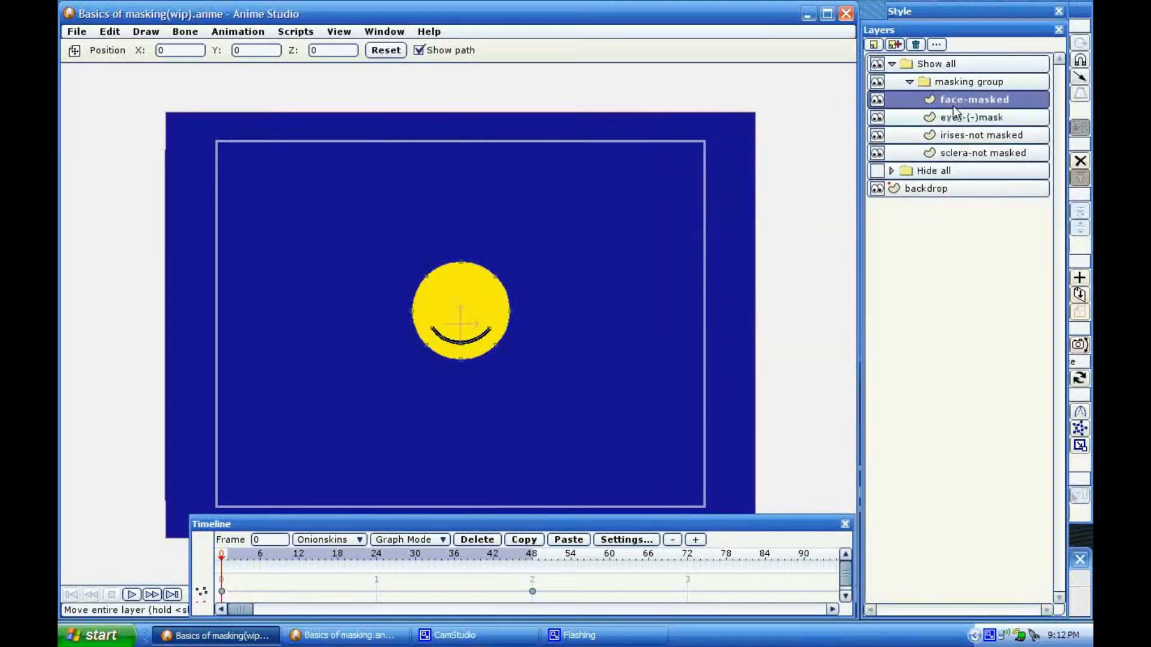
{"action": "left_click", "coordinate": [877, 101]}
{"action": "left_click", "coordinate": [877, 117]}
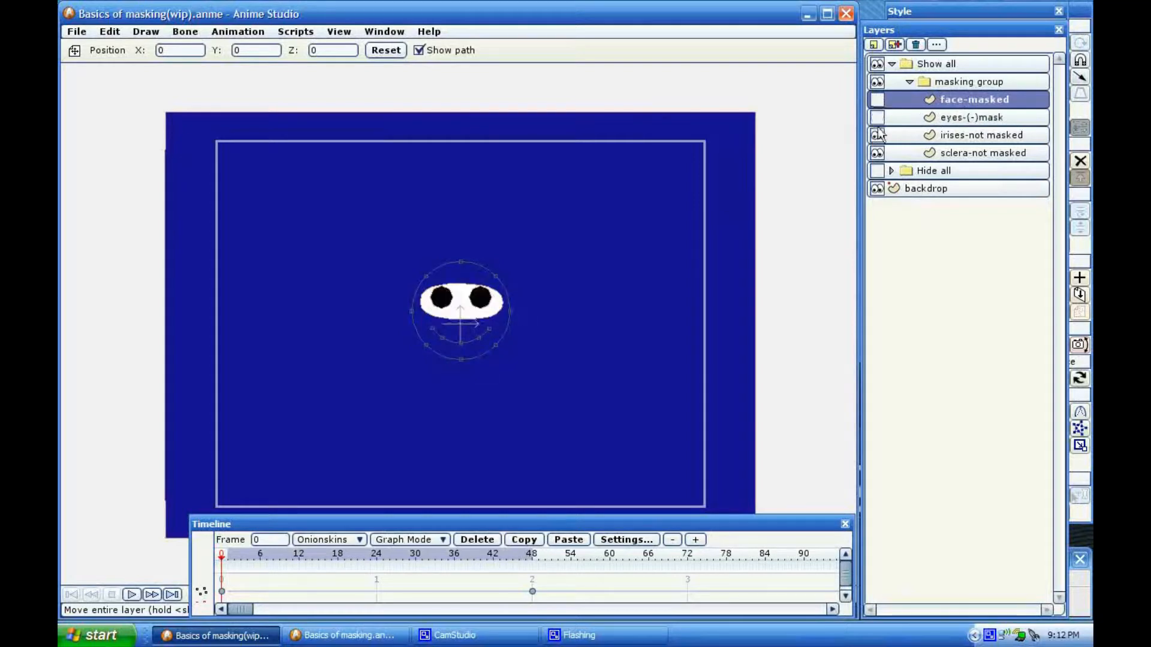
{"action": "left_click", "coordinate": [877, 135]}
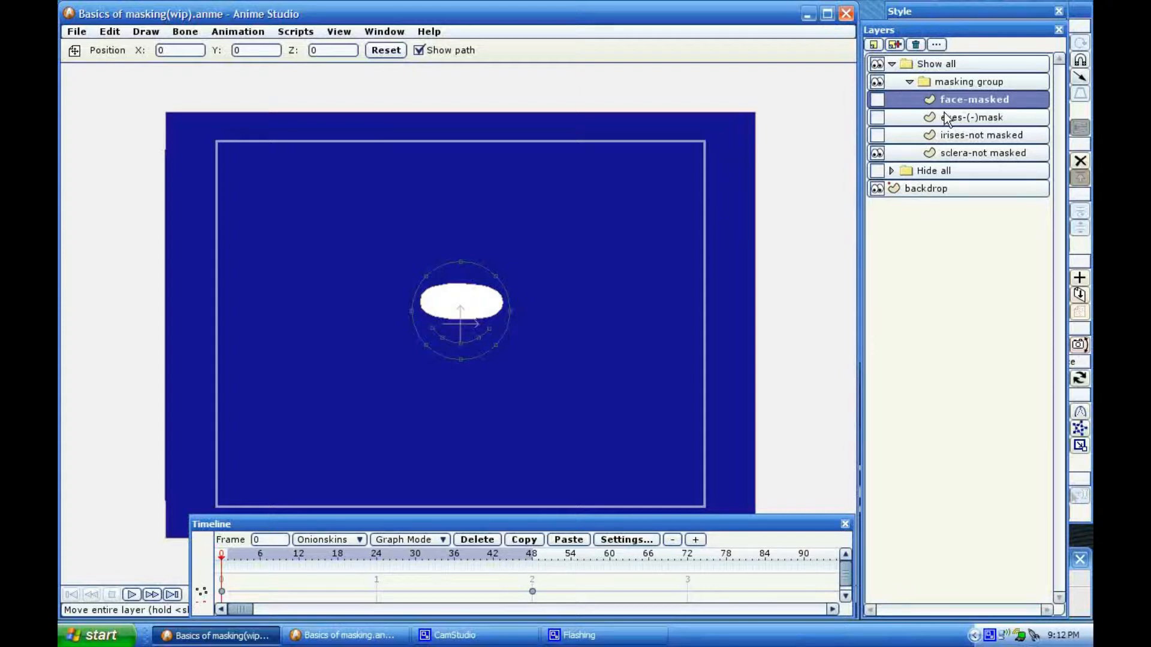
{"action": "left_click", "coordinate": [877, 152]}
{"action": "left_click", "coordinate": [875, 138]}
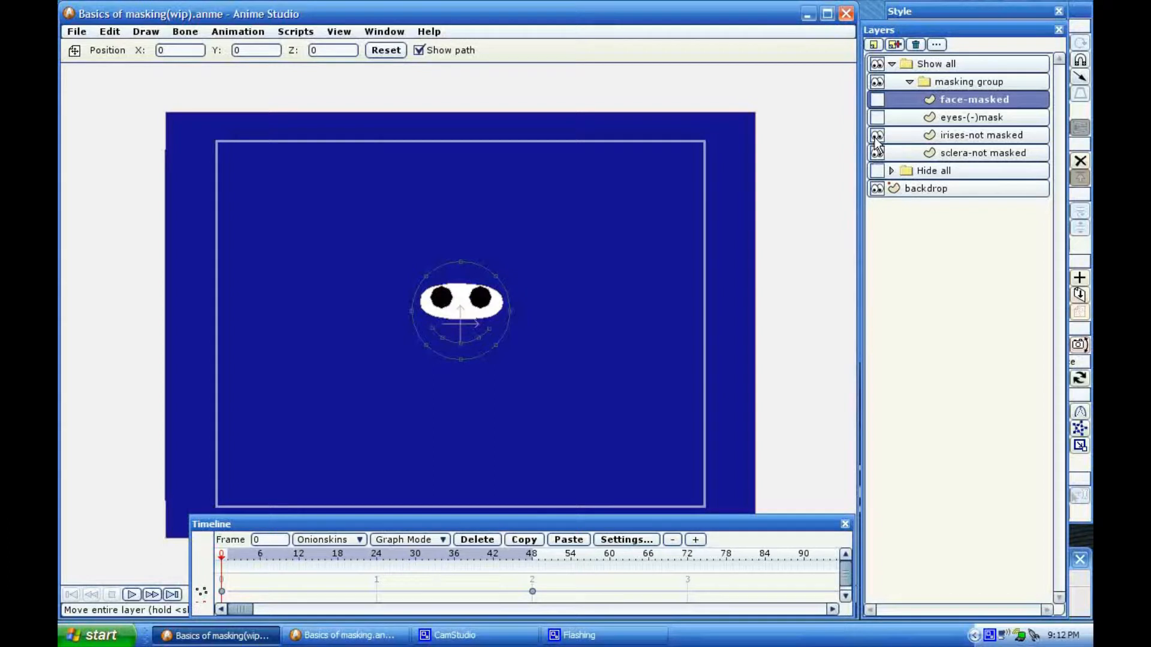
{"action": "left_click", "coordinate": [877, 120]}
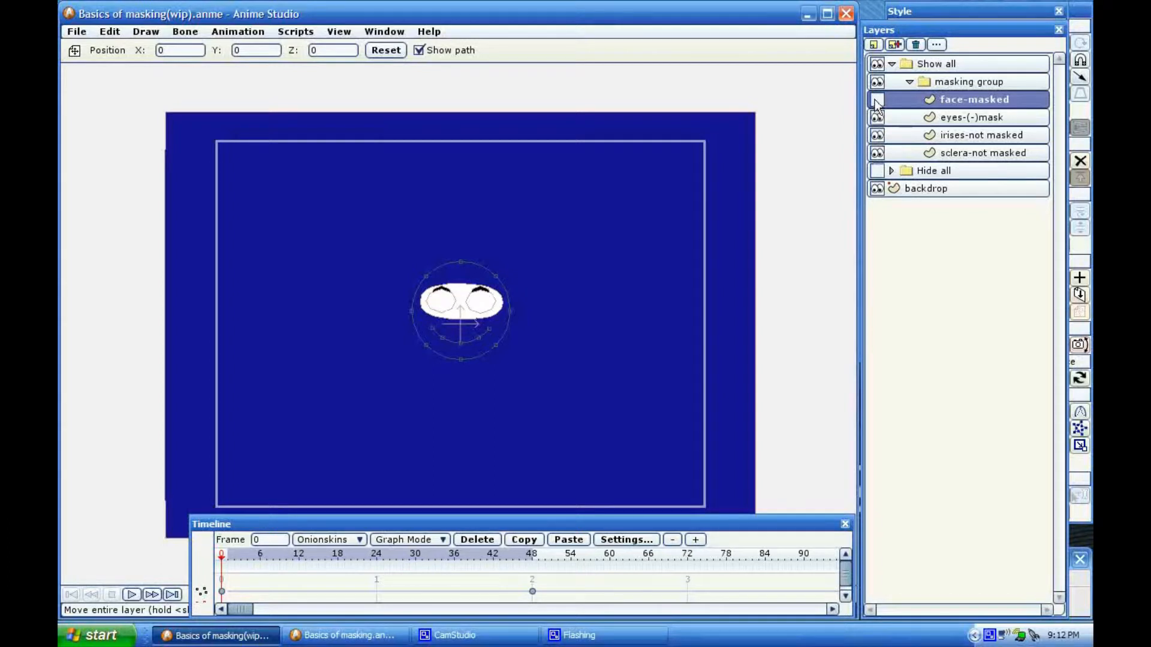
{"action": "left_click", "coordinate": [877, 100]}
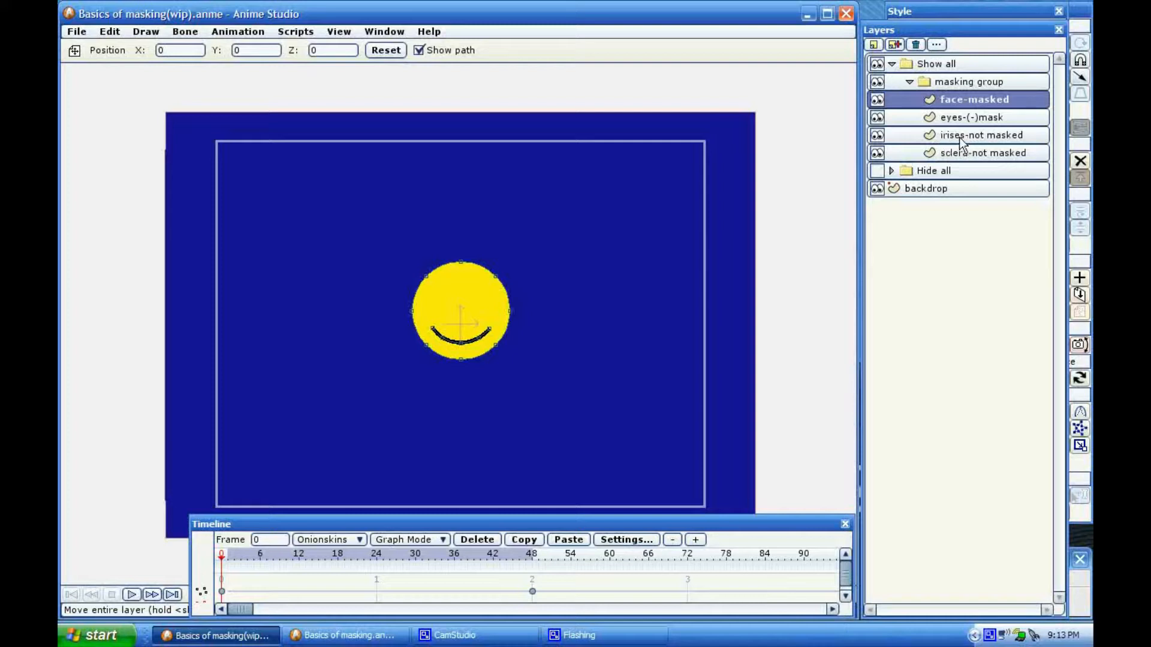
Step: Check the Group Mask and Layer Masking settings of the masking group inside Show all without changing them
{"action": "double_click", "coordinate": [944, 84]}
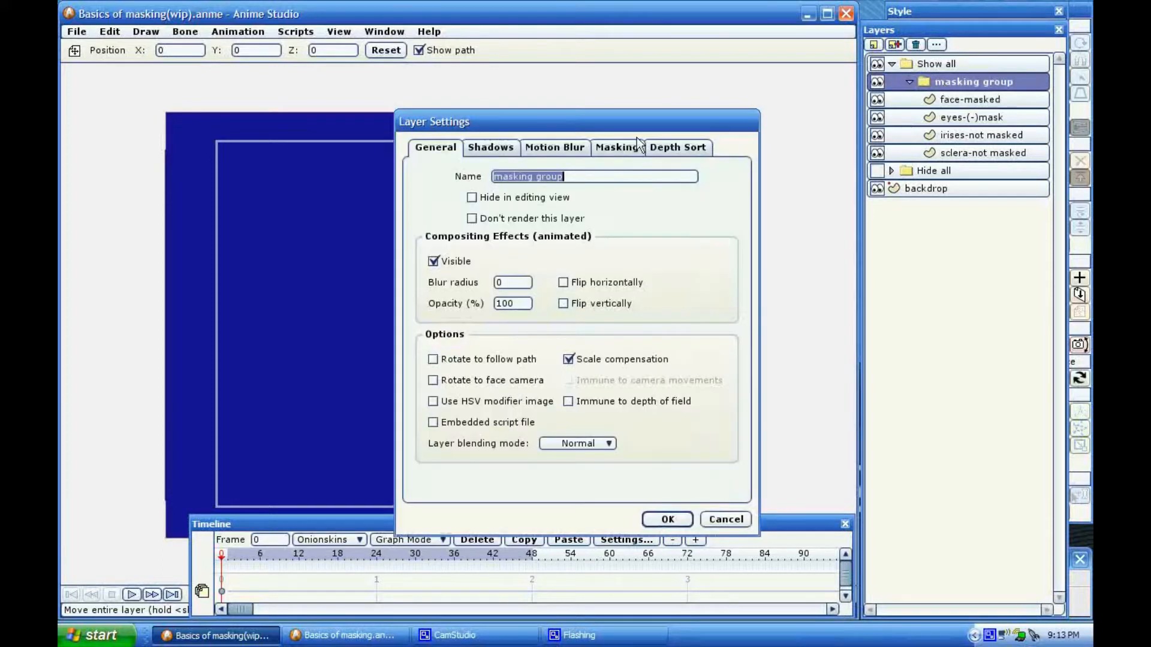
{"action": "left_click", "coordinate": [627, 147]}
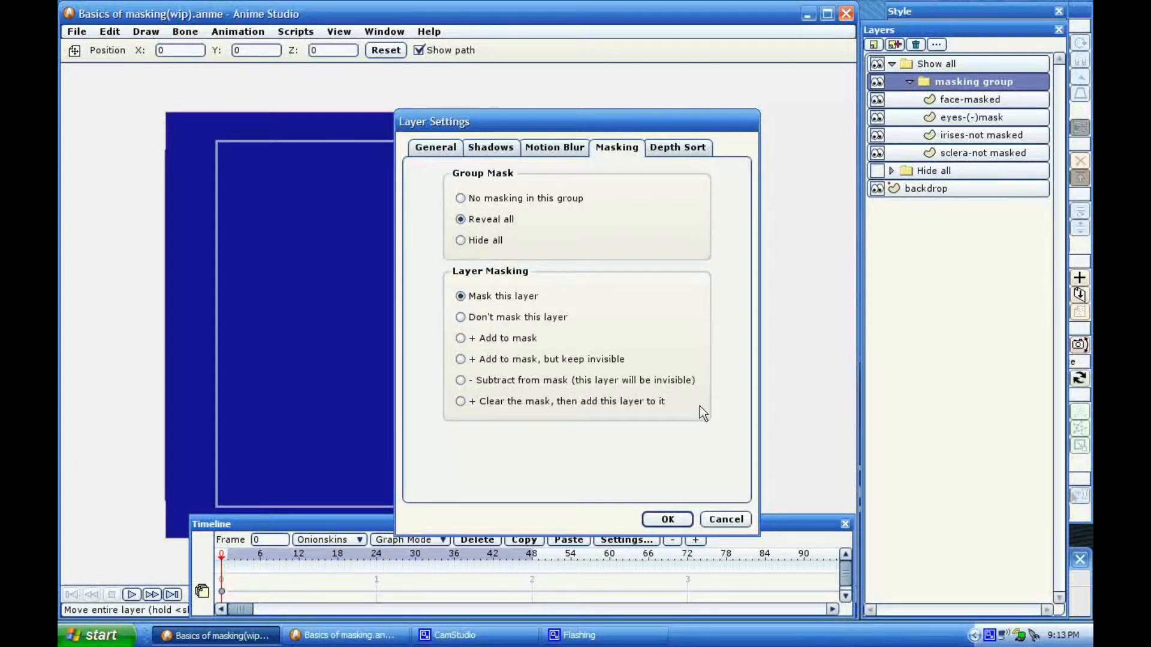
{"action": "left_click", "coordinate": [724, 520]}
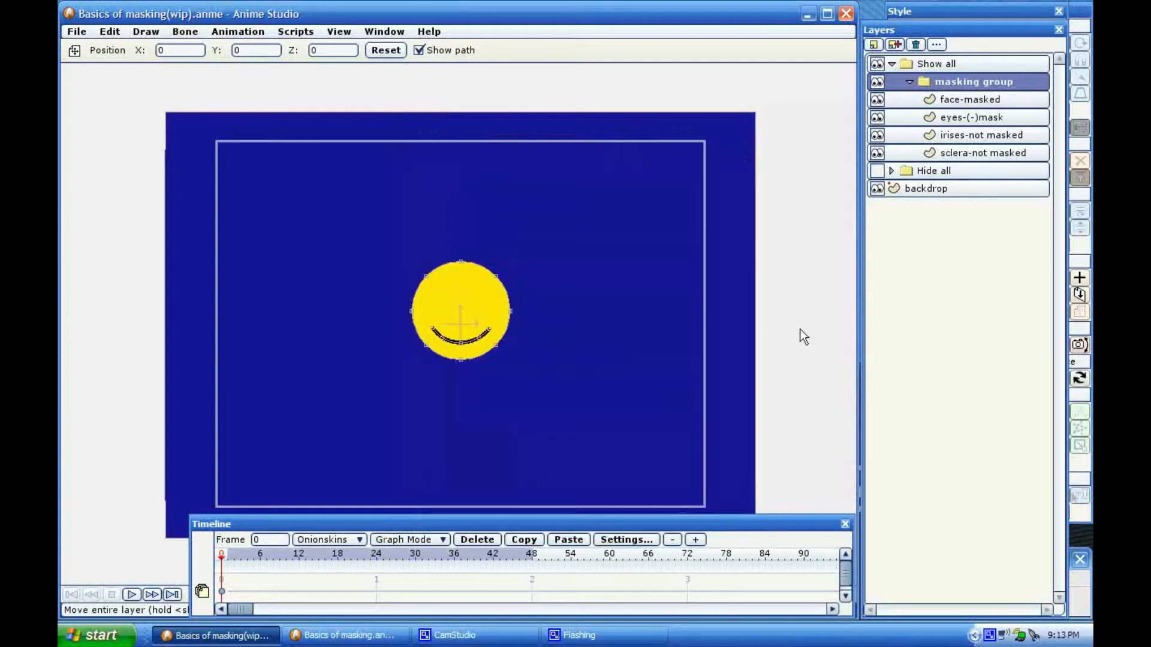
Step: Set the Layer Masking of the eyes-(-)mask layer to - Subtract from mask (this layer will be invisible)
{"action": "double_click", "coordinate": [947, 117]}
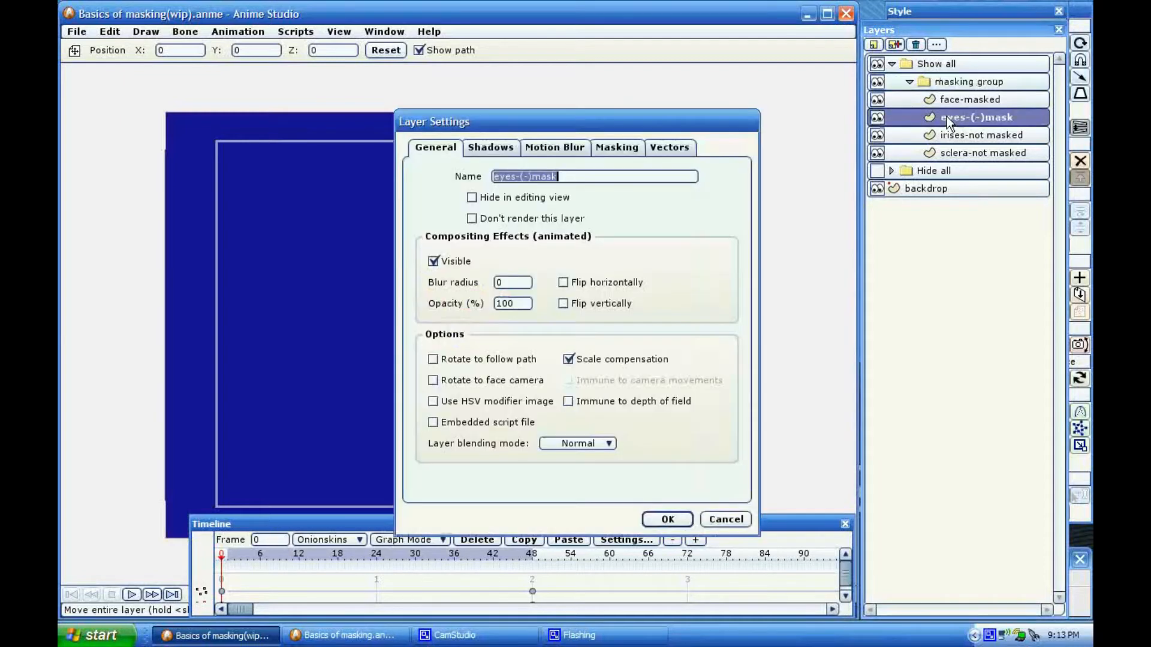
{"action": "left_click_drag", "start_coordinate": [552, 120], "coordinate": [745, 106]}
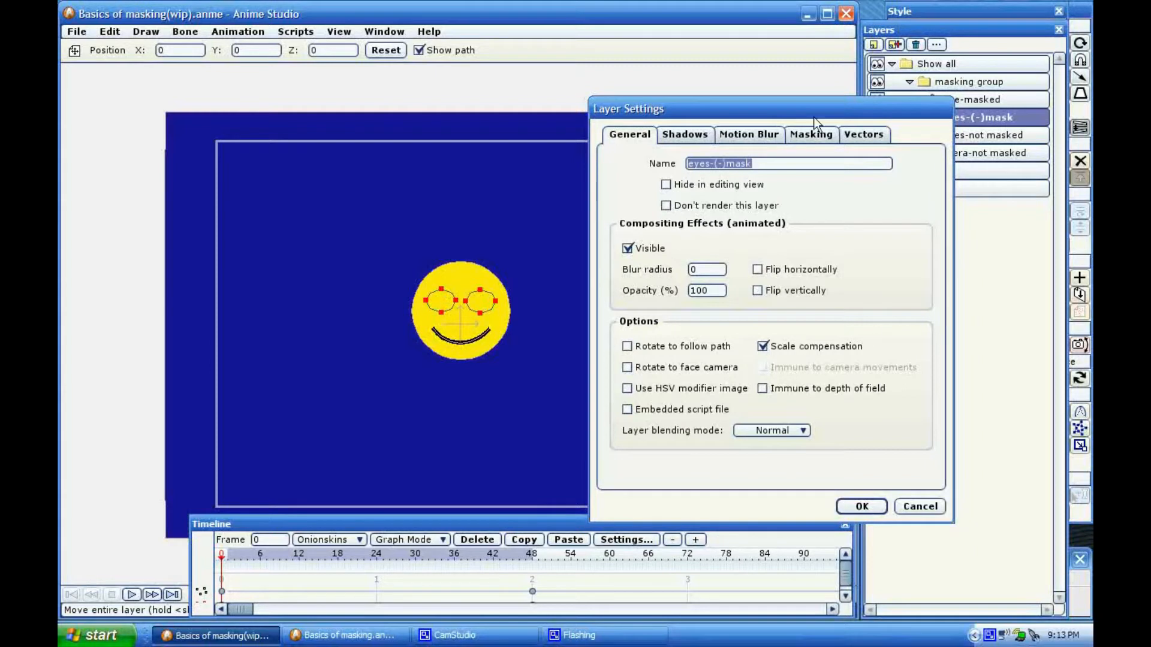
{"action": "left_click", "coordinate": [819, 136]}
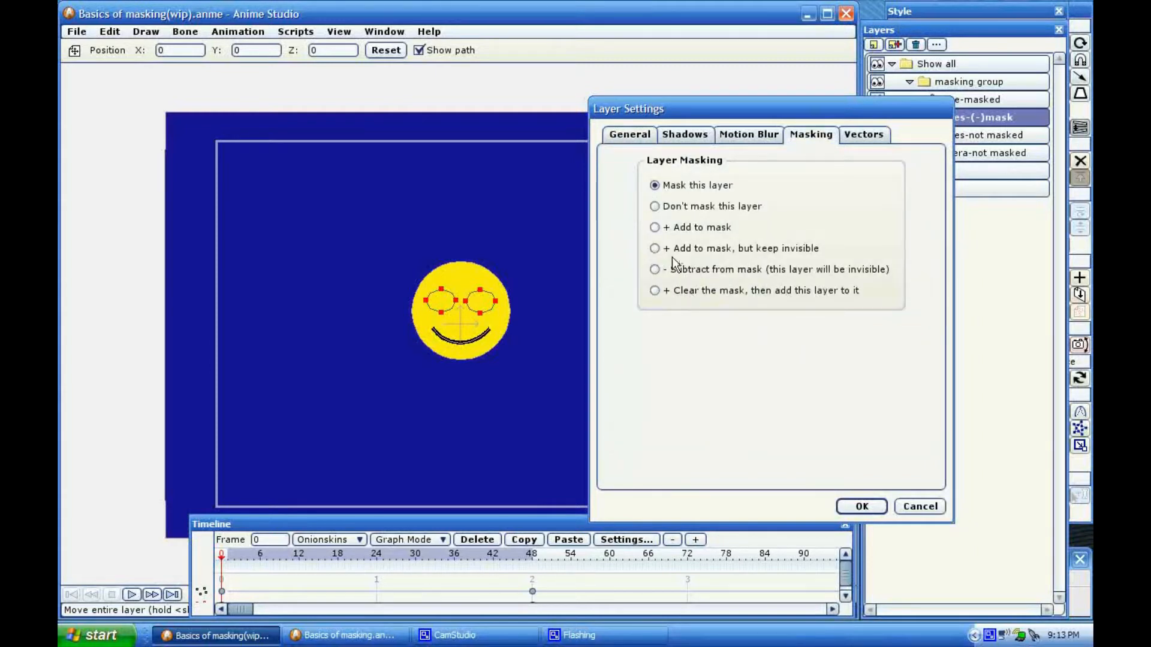
{"action": "left_click", "coordinate": [656, 270]}
{"action": "left_click", "coordinate": [873, 505]}
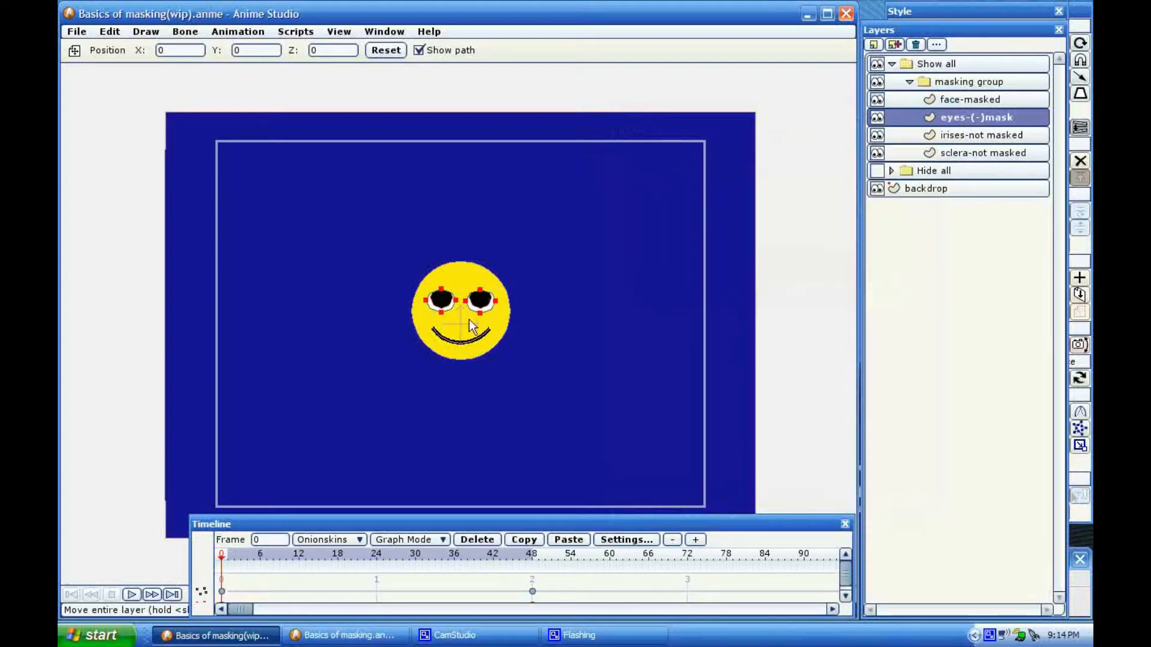
Step: Examine the smiley's eyes up close, and scrub the animation to frame 39 and back to frame 0
{"action": "scroll", "coordinate": [448, 322], "scroll_direction": "up", "scroll_amount": 5}
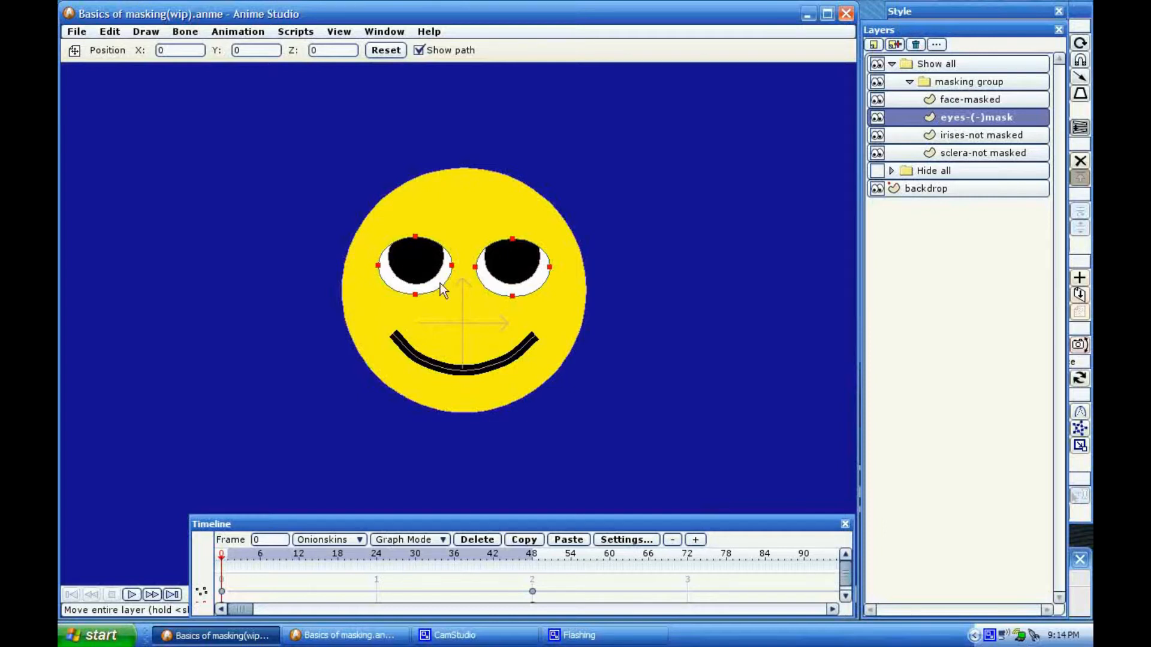
{"action": "scroll", "coordinate": [524, 271], "scroll_direction": "down", "scroll_amount": 4}
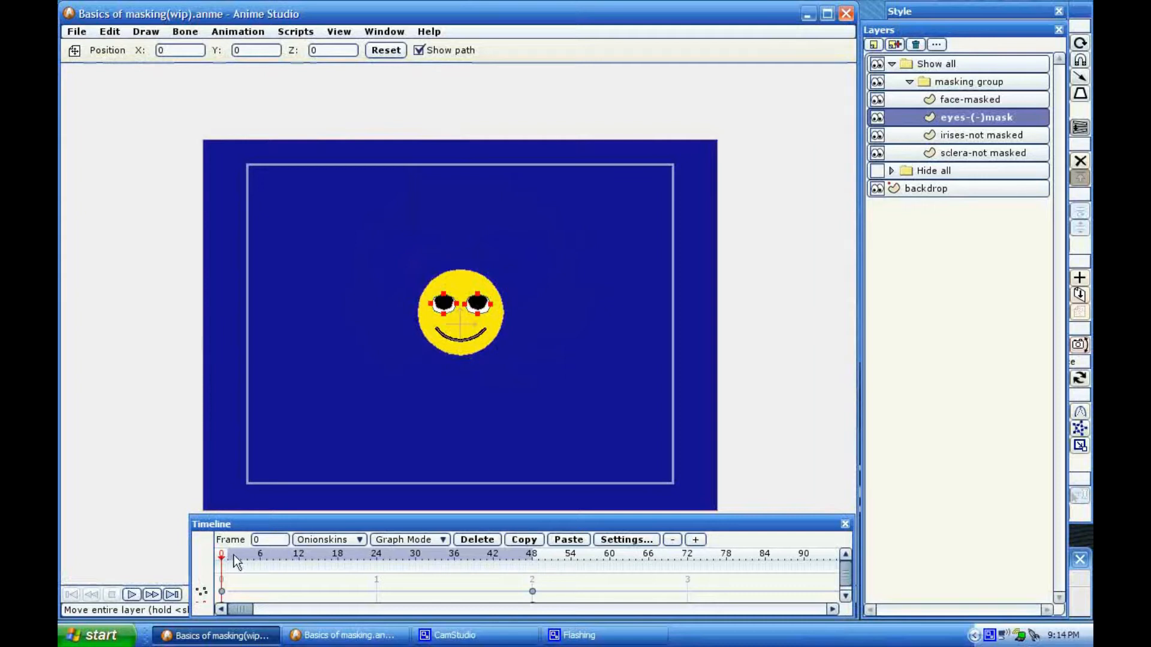
{"action": "left_click_drag", "start_coordinate": [233, 555], "coordinate": [473, 545]}
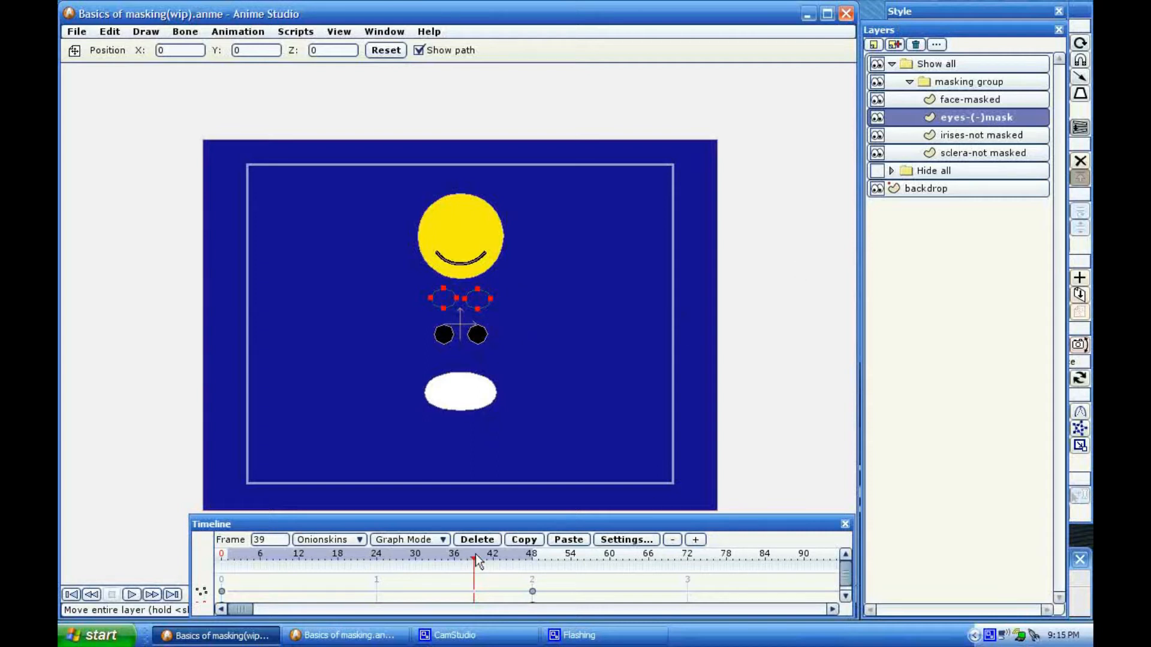
{"action": "left_click_drag", "start_coordinate": [476, 554], "coordinate": [221, 555]}
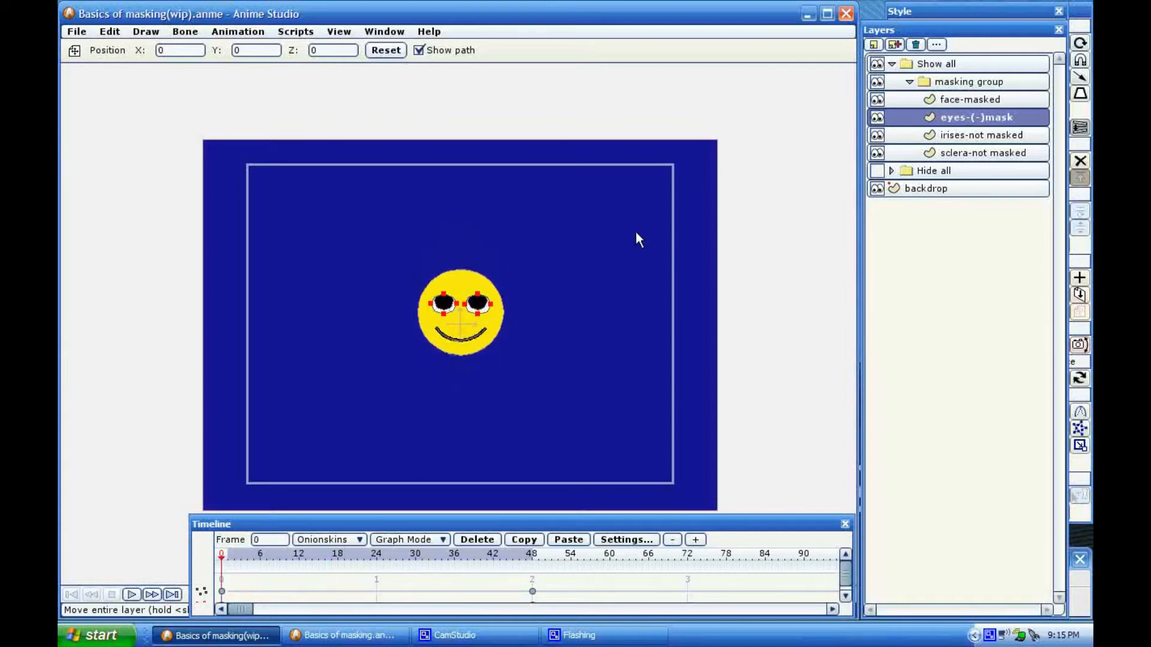
Step: Collapse and hide the Show all group, and make the Hide all group visible and expanded with the backdrop shown
{"action": "left_click", "coordinate": [892, 64]}
{"action": "left_click", "coordinate": [877, 64]}
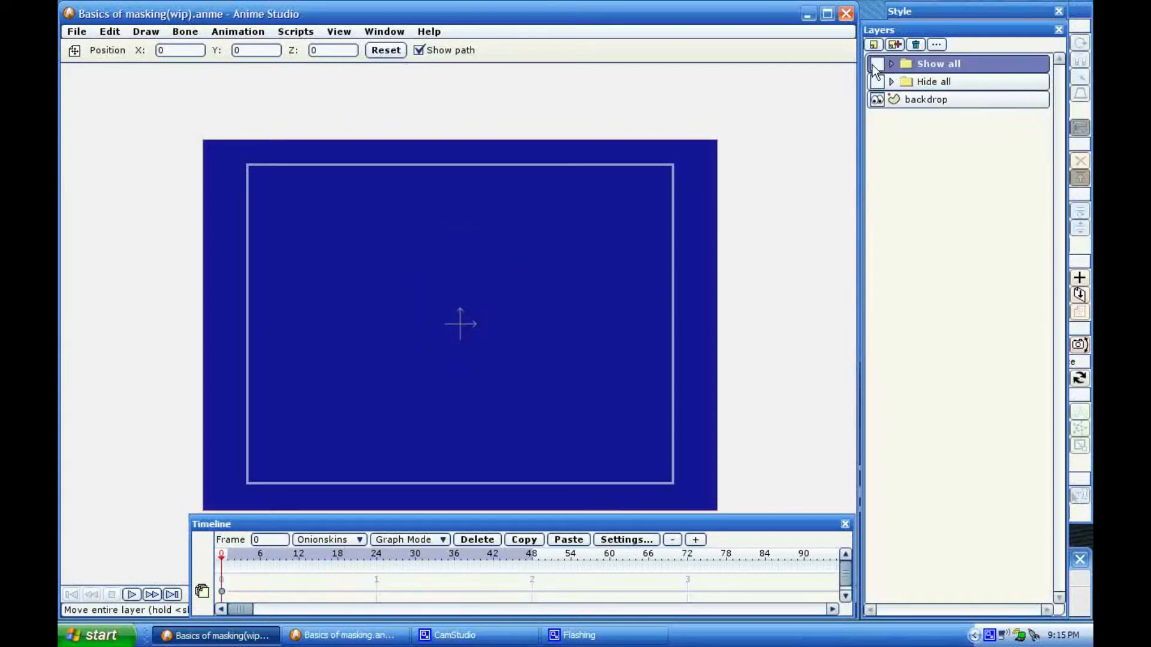
{"action": "left_click", "coordinate": [877, 100]}
{"action": "left_click", "coordinate": [876, 82]}
{"action": "left_click", "coordinate": [891, 82]}
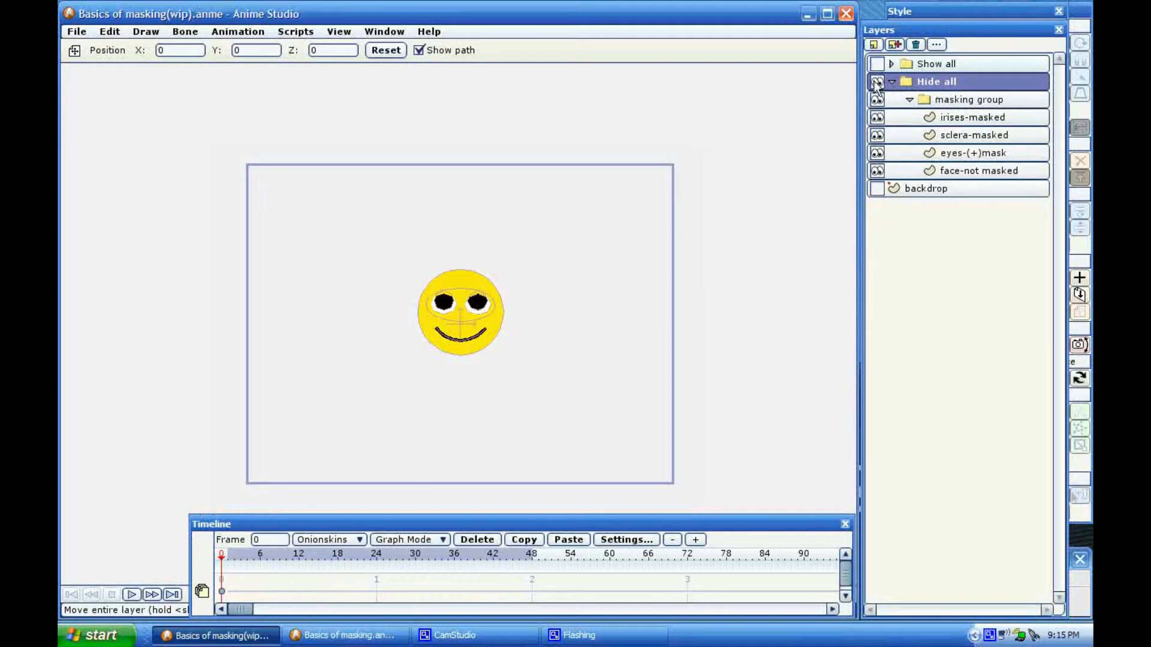
{"action": "left_click", "coordinate": [877, 188]}
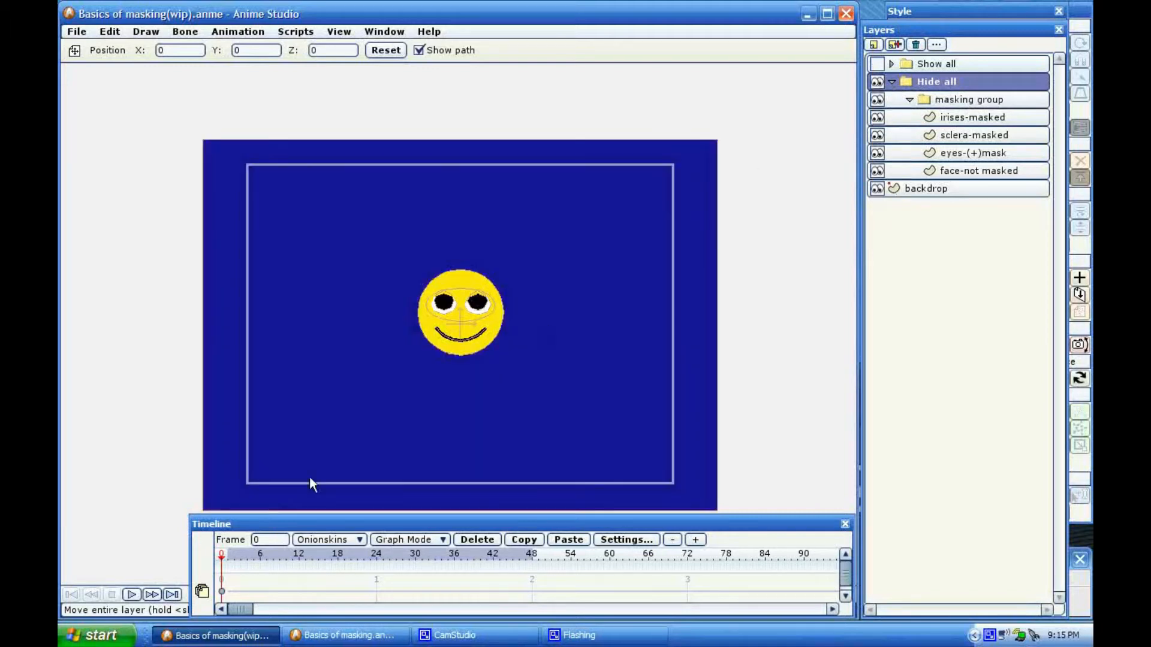
Step: Hide the sclera-masked layer and set the Layer Masking of the eyes-(+)mask layer to + Add to mask
{"action": "mouse_move", "coordinate": [229, 555]}
{"action": "left_mouse_down"}
{"action": "mouse_move", "coordinate": [330, 558]}
{"action": "mouse_move", "coordinate": [211, 567]}
{"action": "left_mouse_up"}
{"action": "left_click", "coordinate": [877, 136]}
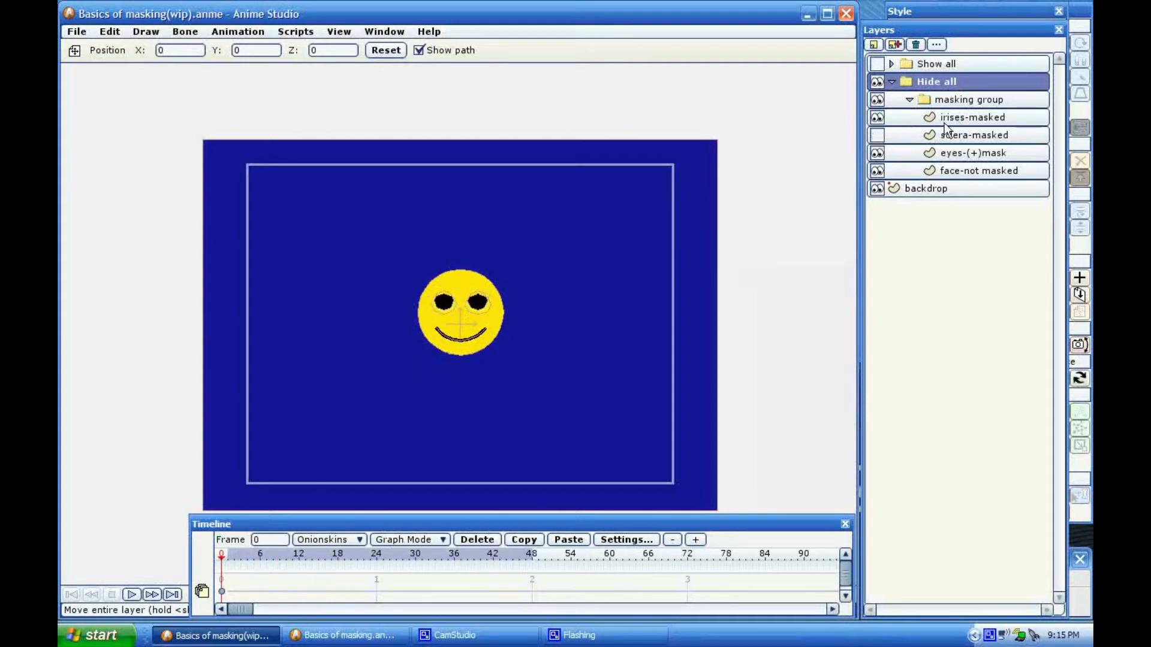
{"action": "double_click", "coordinate": [948, 152]}
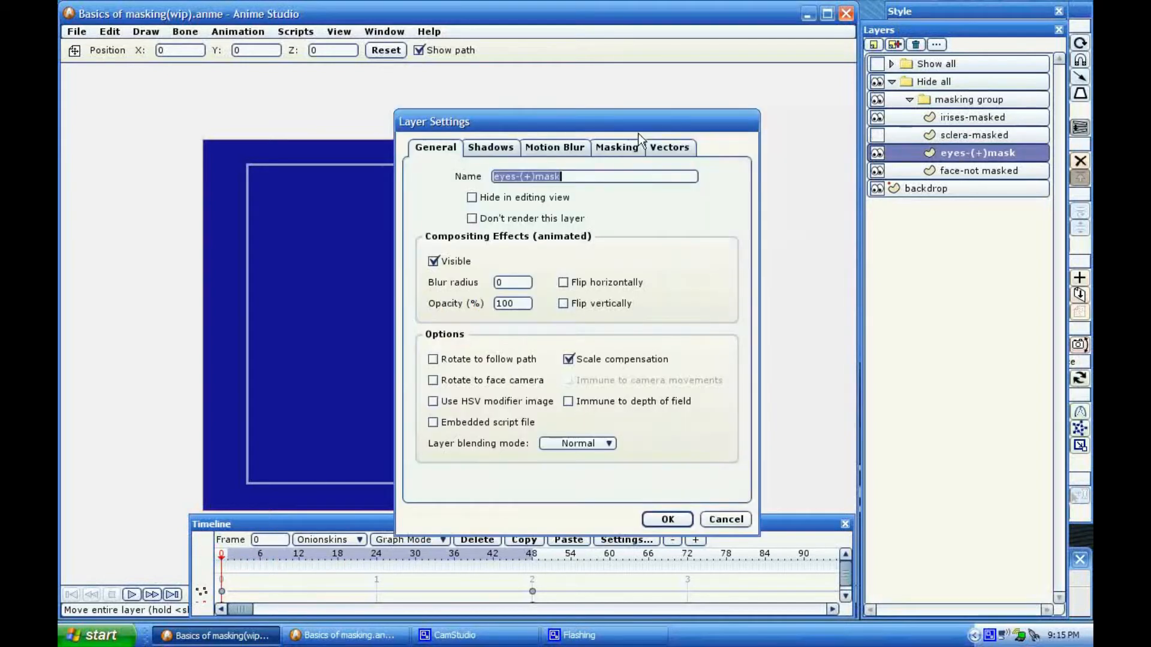
{"action": "left_click", "coordinate": [626, 149]}
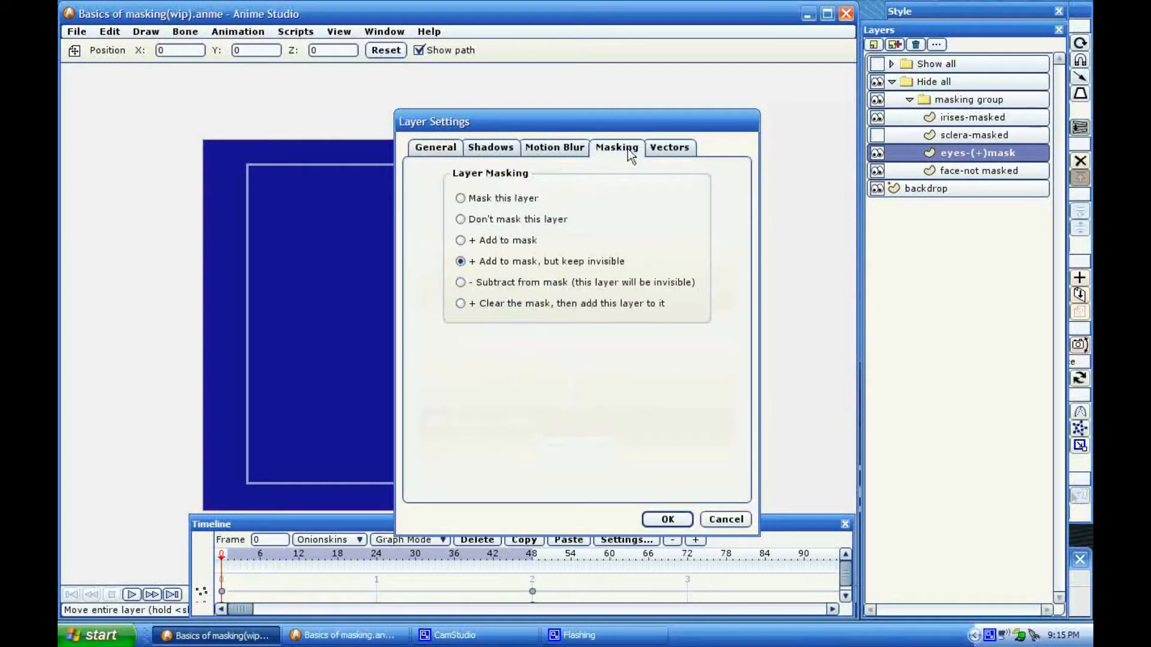
{"action": "left_click", "coordinate": [459, 241]}
{"action": "left_click", "coordinate": [668, 520]}
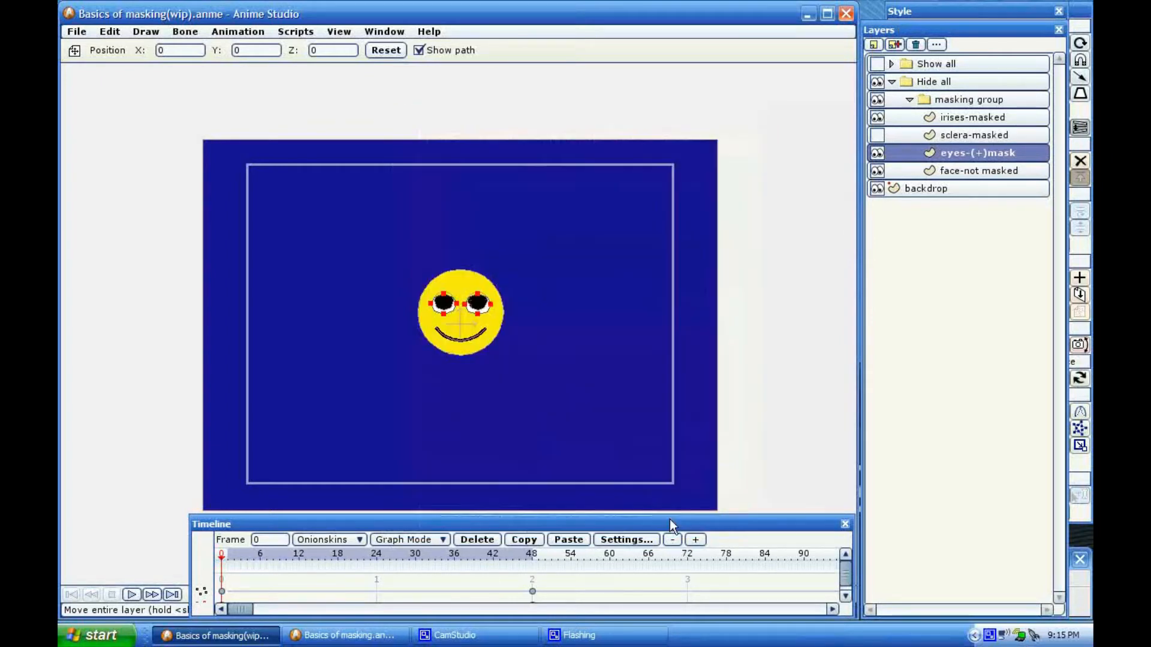
Step: Scrub the animation to frame 44, compare it with sclera-masked shown and hidden, and return to frame 0
{"action": "left_click", "coordinate": [229, 560]}
{"action": "left_click_drag", "start_coordinate": [230, 558], "coordinate": [504, 545]}
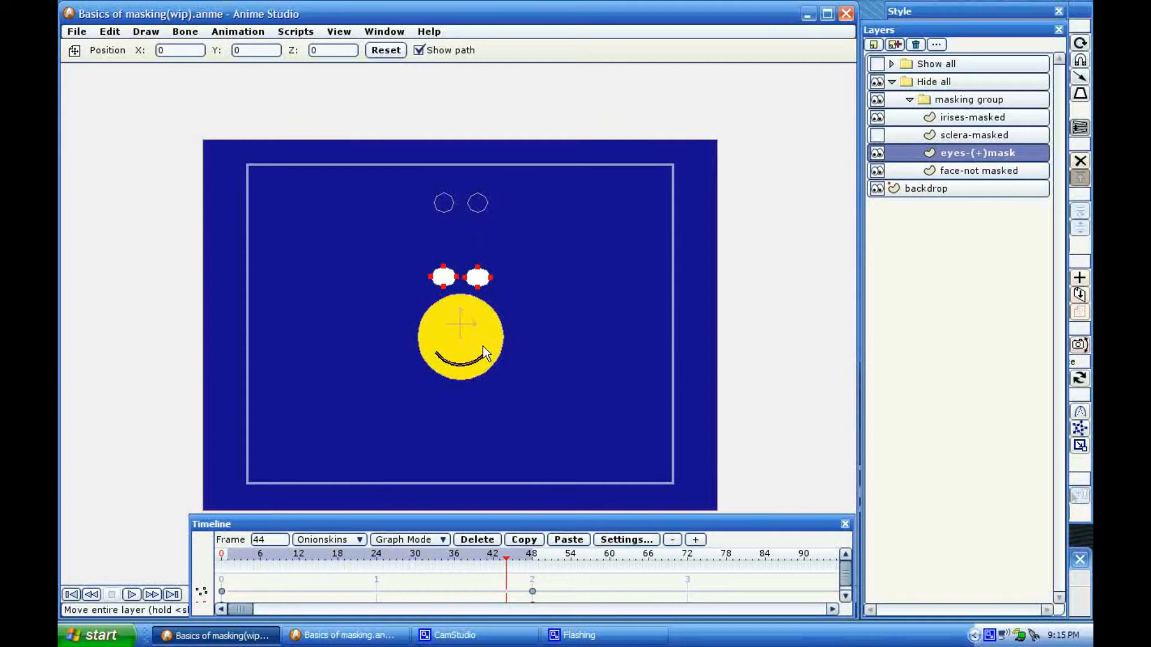
{"action": "left_click", "coordinate": [878, 135]}
{"action": "left_click", "coordinate": [877, 135]}
{"action": "mouse_move", "coordinate": [508, 563]}
{"action": "left_mouse_down"}
{"action": "mouse_move", "coordinate": [193, 563]}
{"action": "mouse_move", "coordinate": [541, 567]}
{"action": "mouse_move", "coordinate": [229, 582]}
{"action": "mouse_move", "coordinate": [573, 577]}
{"action": "mouse_move", "coordinate": [237, 577]}
{"action": "mouse_move", "coordinate": [499, 557]}
{"action": "left_mouse_up"}
{"action": "left_click", "coordinate": [220, 556]}
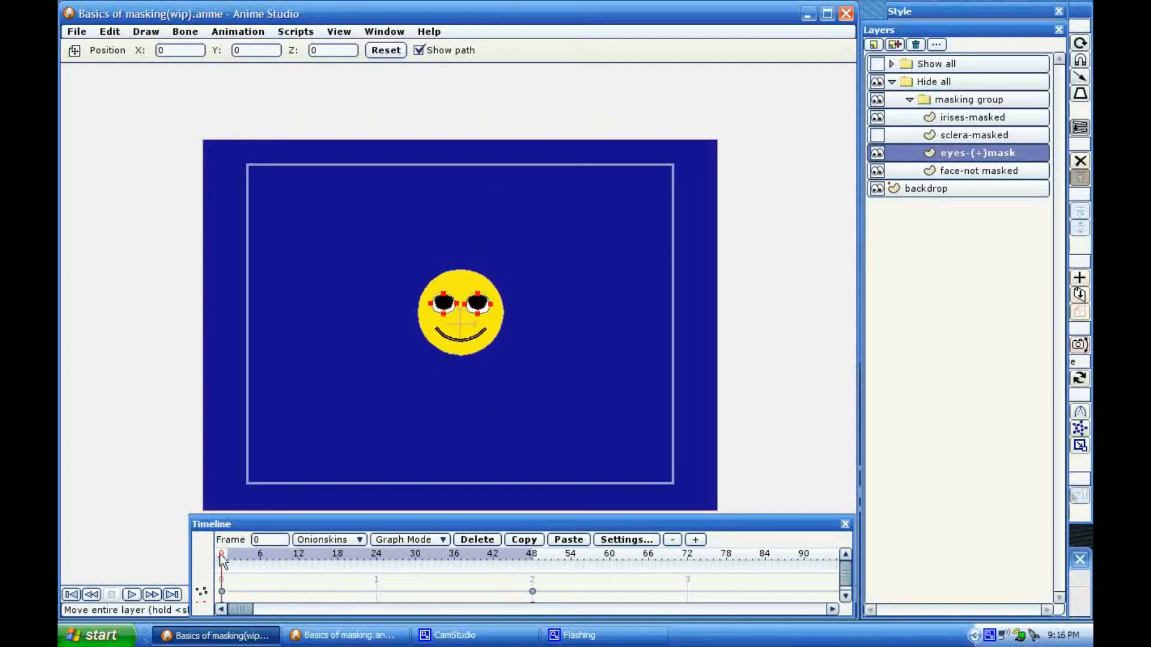
Step: Review the separated eye mask, irises and face by scrubbing to frame 41 and back to frame 0
{"action": "mouse_move", "coordinate": [222, 560]}
{"action": "left_mouse_down"}
{"action": "mouse_move", "coordinate": [534, 575]}
{"action": "mouse_move", "coordinate": [340, 545]}
{"action": "mouse_move", "coordinate": [218, 551]}
{"action": "left_mouse_up"}
{"action": "left_click_drag", "start_coordinate": [223, 560], "coordinate": [487, 565]}
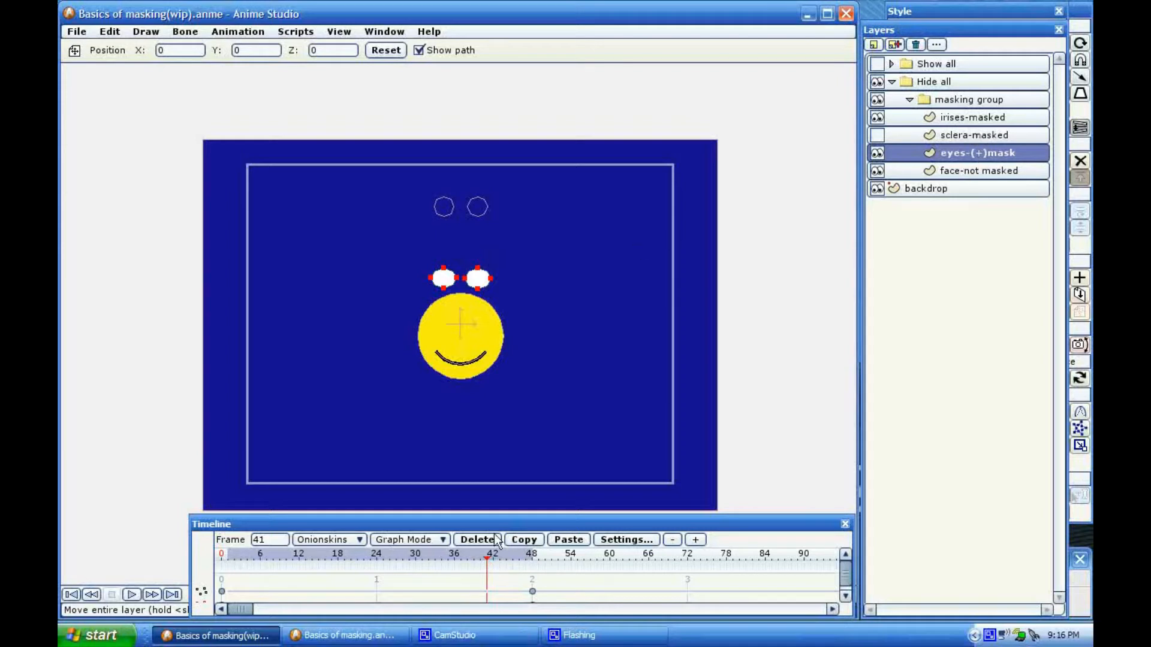
{"action": "left_click_drag", "start_coordinate": [487, 555], "coordinate": [193, 548]}
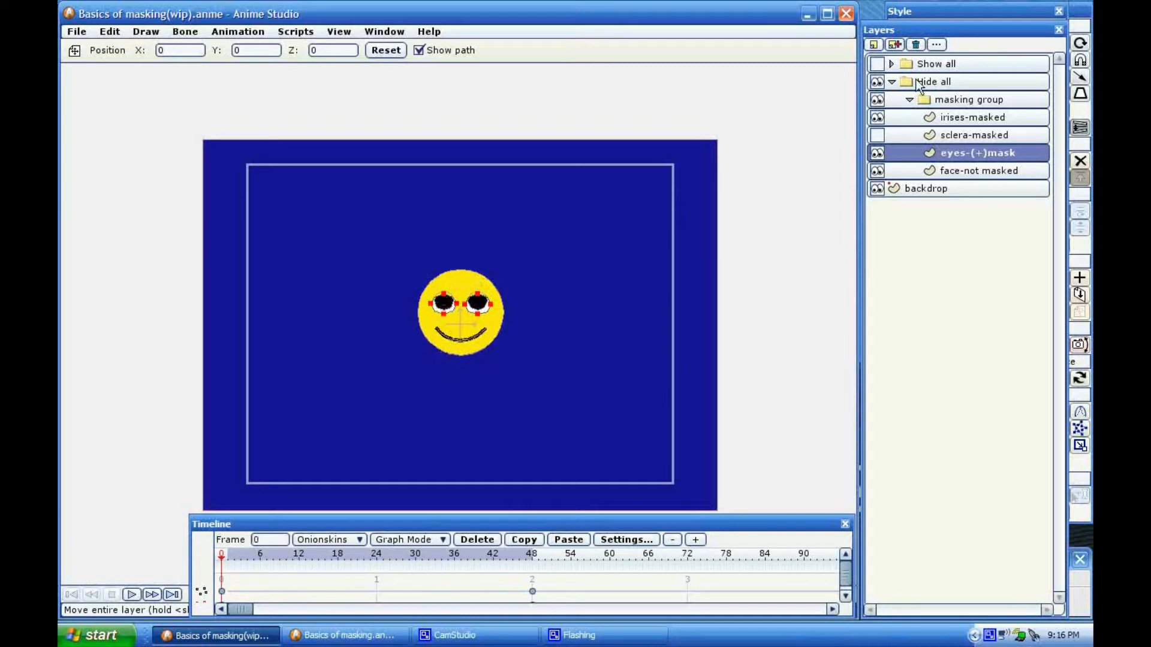
Step: Collapse the Hide all group and close Basics of masking(wip).anme without saving the changes
{"action": "left_click", "coordinate": [892, 82]}
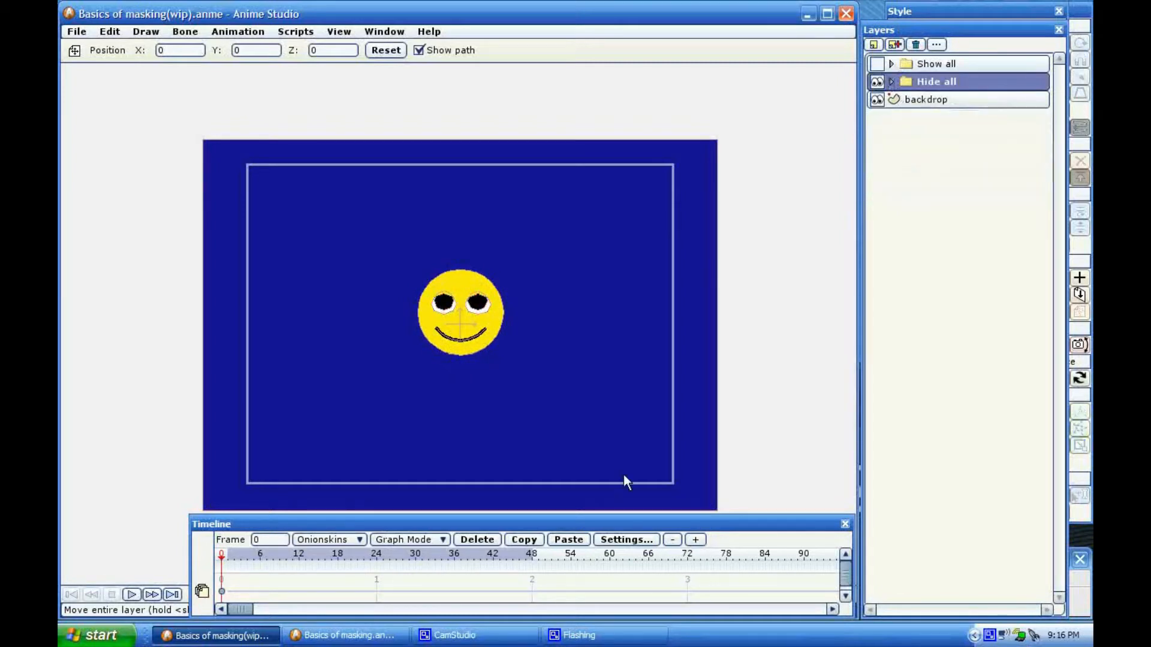
{"action": "left_click", "coordinate": [339, 640]}
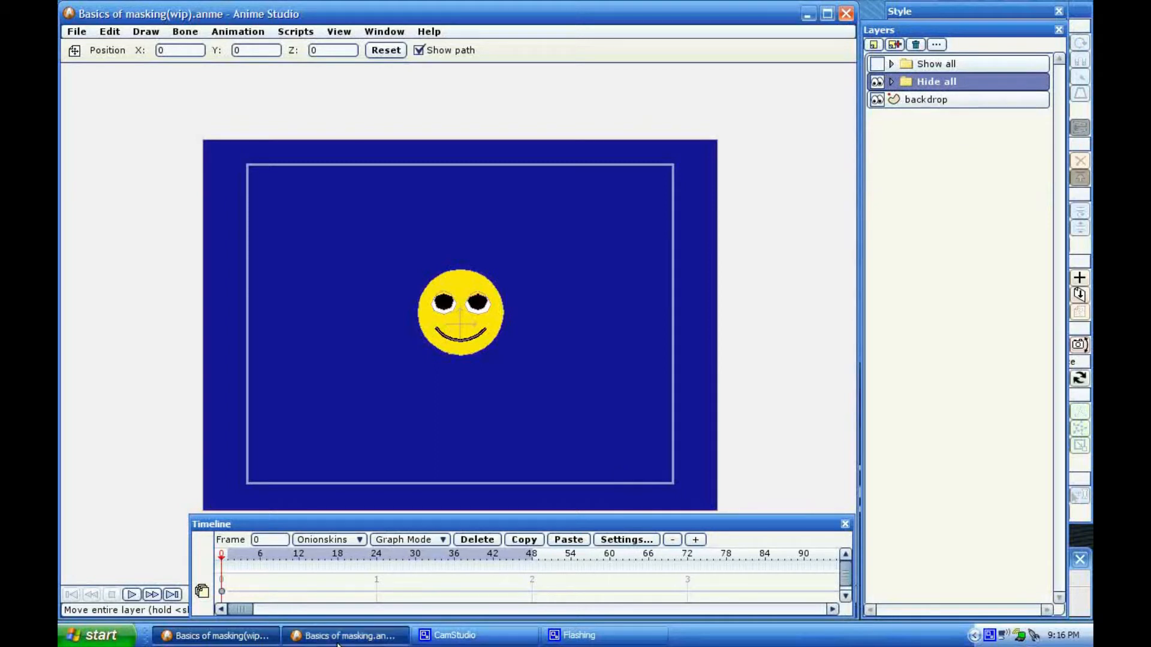
{"action": "left_click", "coordinate": [231, 640]}
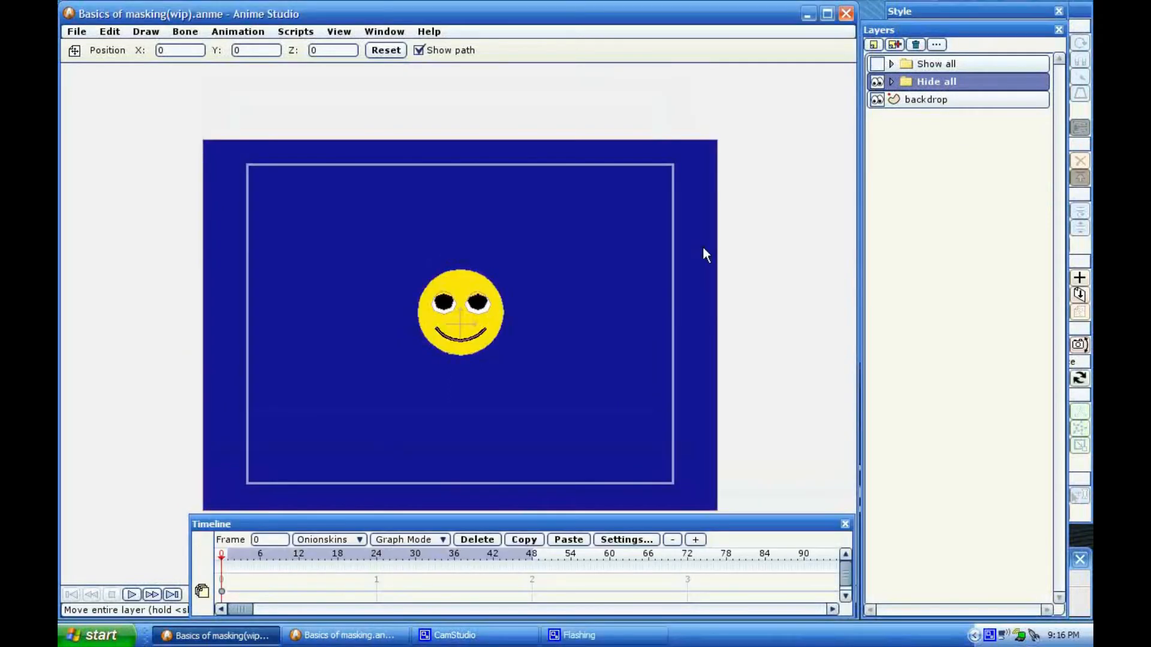
{"action": "left_click", "coordinate": [847, 18]}
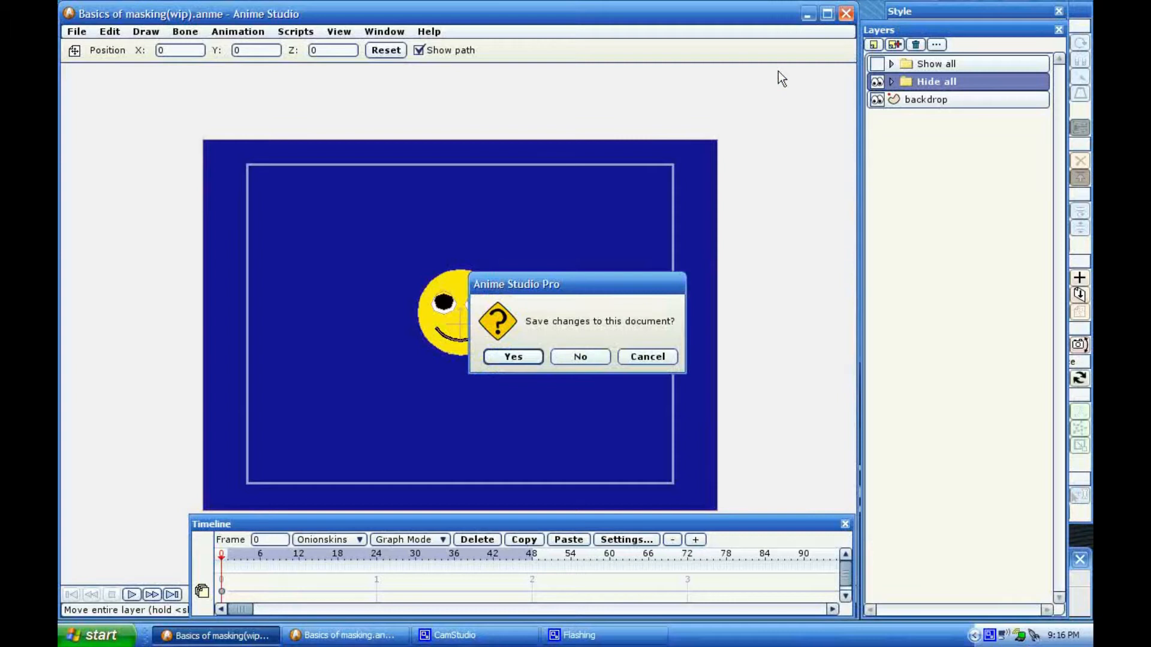
{"action": "left_click", "coordinate": [580, 357]}
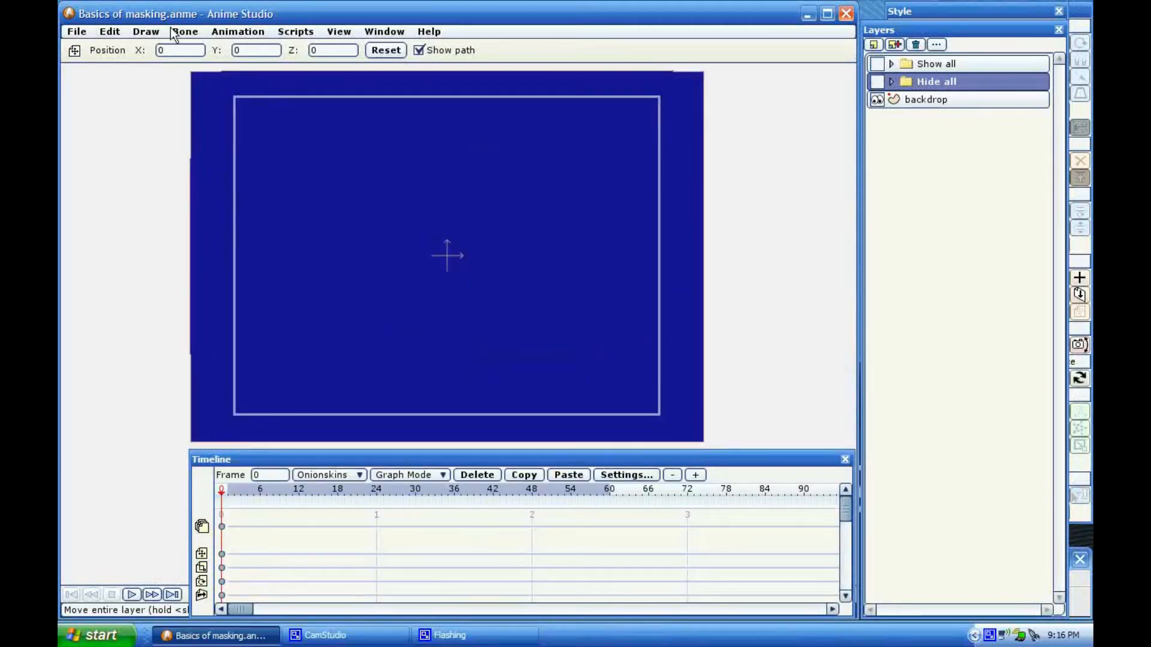
Step: Make the Show all group visible and expanded, selecting its masking effect 2 layer and lightbox group in turn
{"action": "left_click", "coordinate": [878, 65]}
{"action": "left_click", "coordinate": [891, 63]}
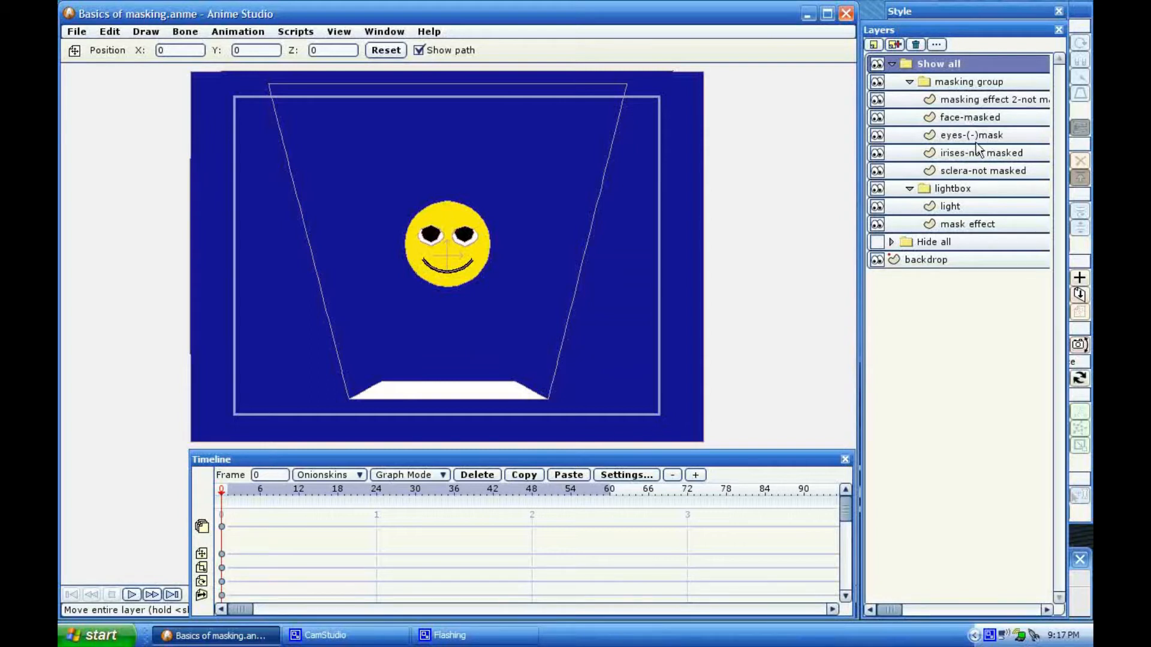
{"action": "left_click", "coordinate": [959, 100]}
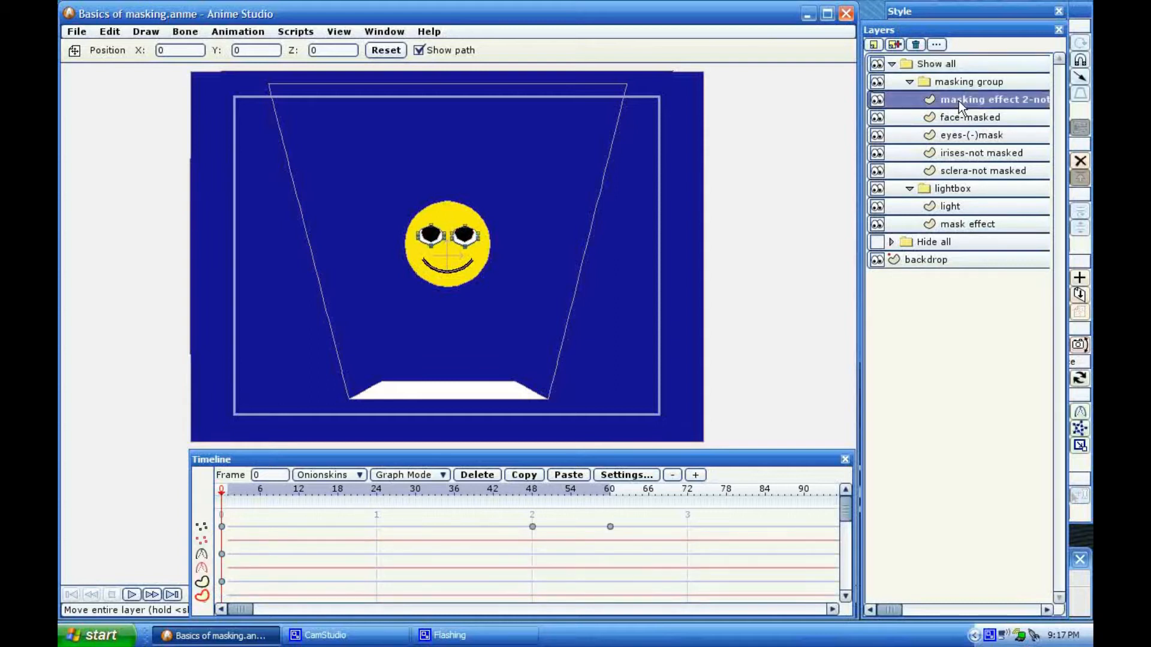
{"action": "left_click", "coordinate": [954, 187]}
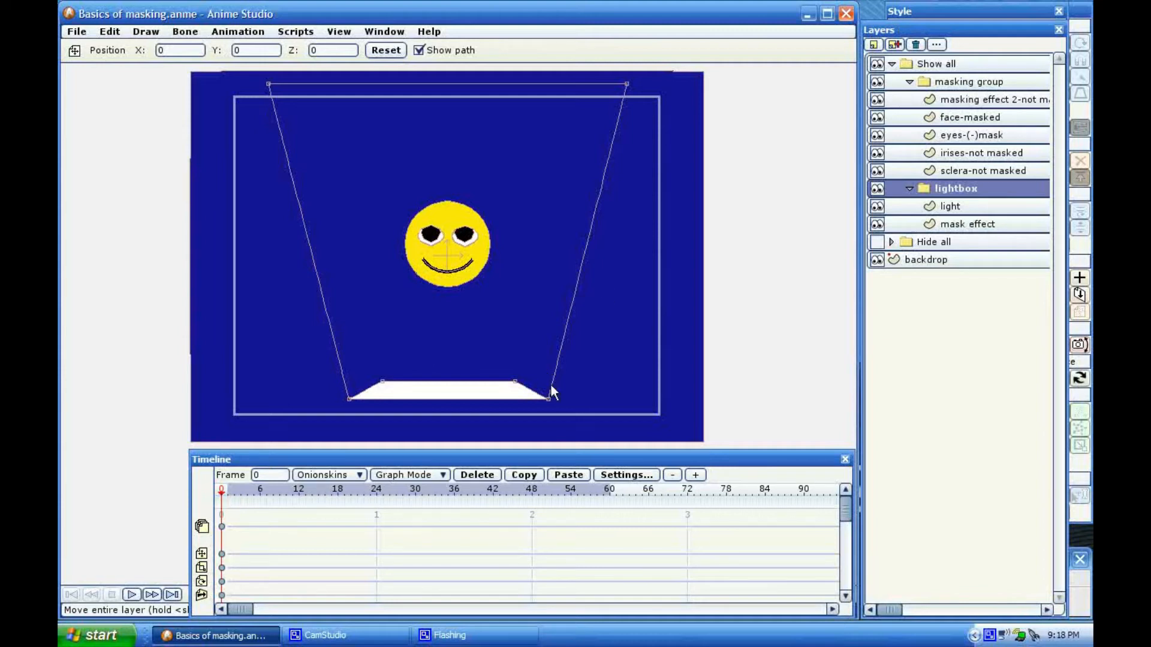
Step: Scrub the animation through frame 12 to frame 48 and preview a render of the separated mask layers and lightbox
{"action": "left_click", "coordinate": [228, 495]}
{"action": "left_click_drag", "start_coordinate": [229, 495], "coordinate": [302, 503]}
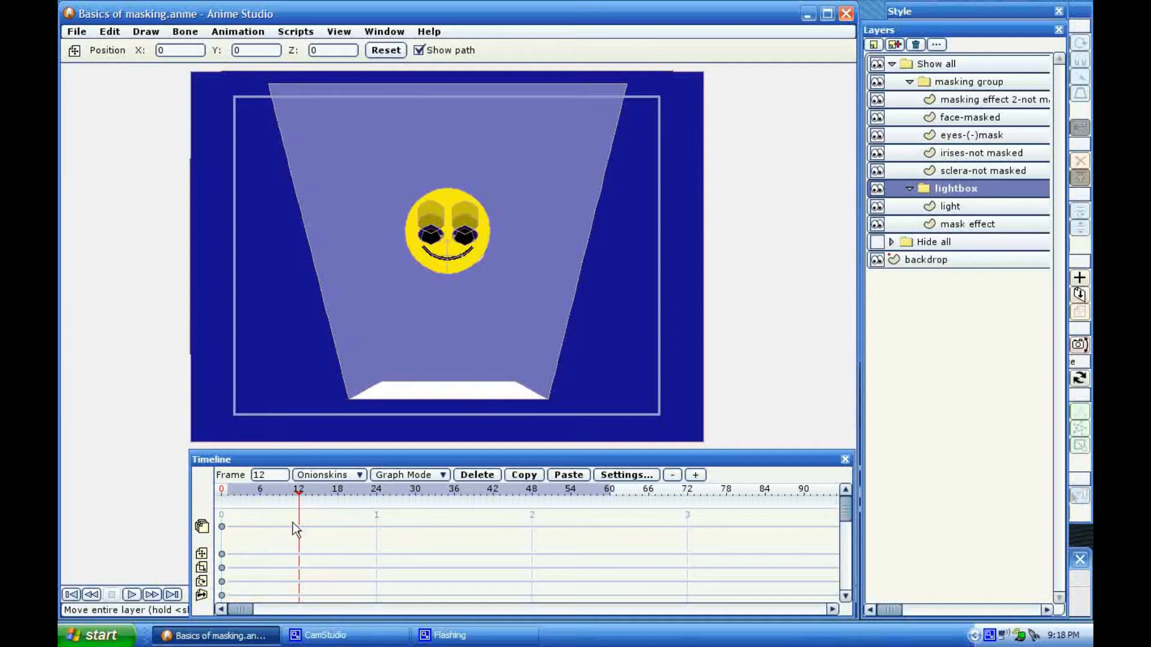
{"action": "left_click_drag", "start_coordinate": [301, 500], "coordinate": [530, 498]}
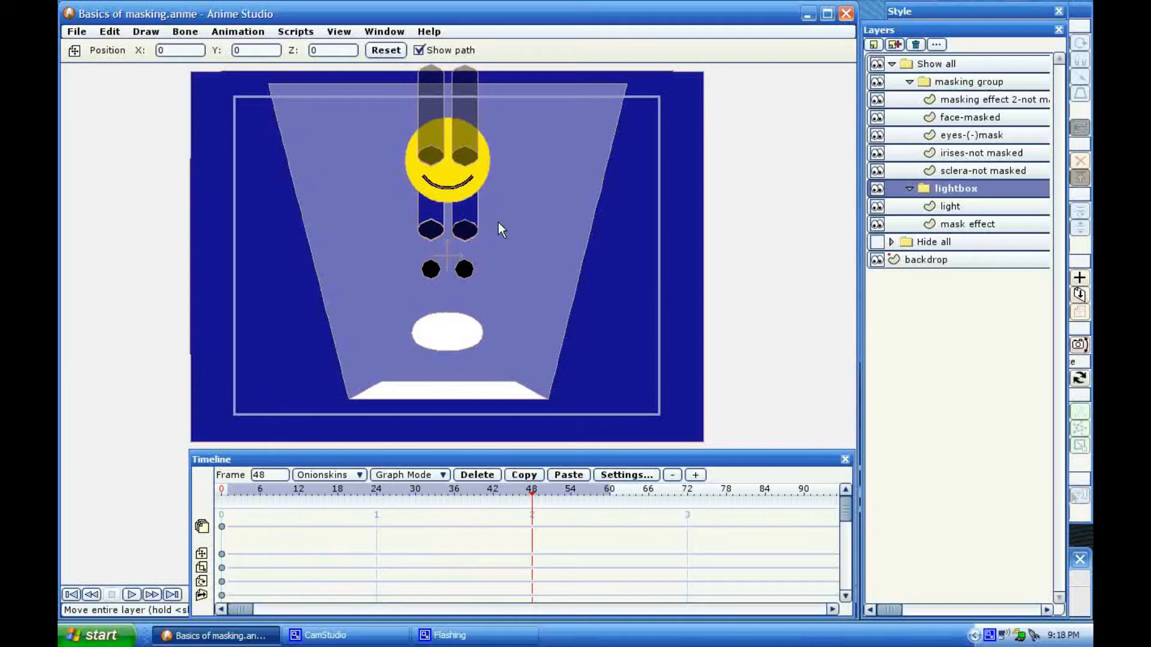
{"action": "left_click_drag", "start_coordinate": [498, 224], "coordinate": [499, 256]}
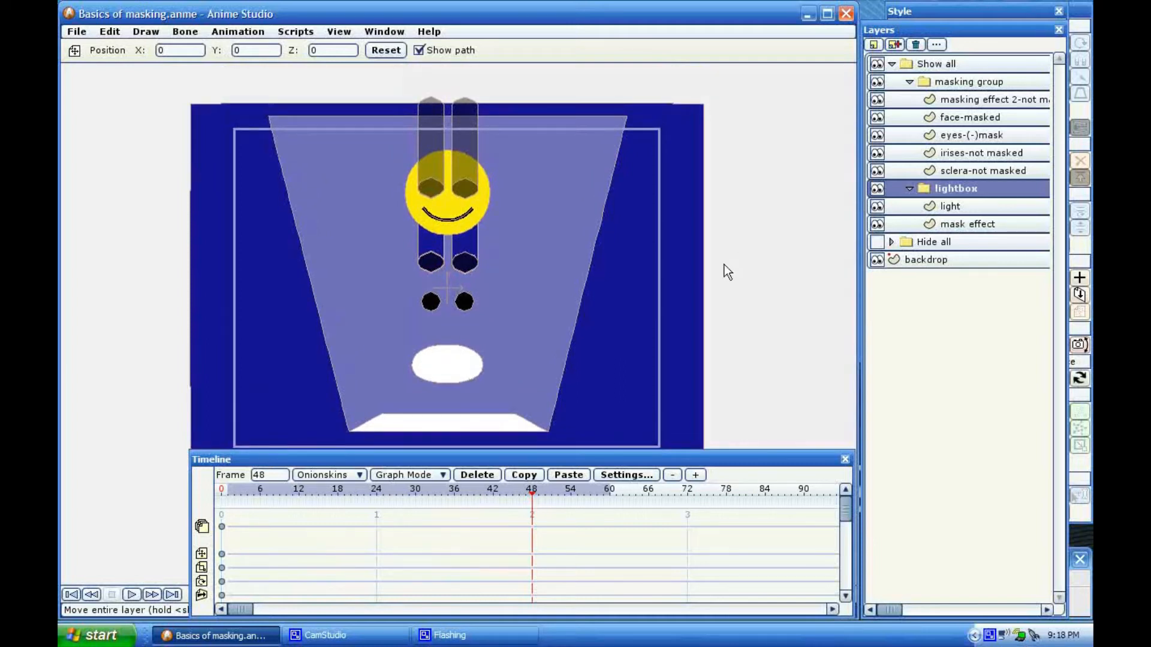
{"action": "key", "text": "ctrl+r"}
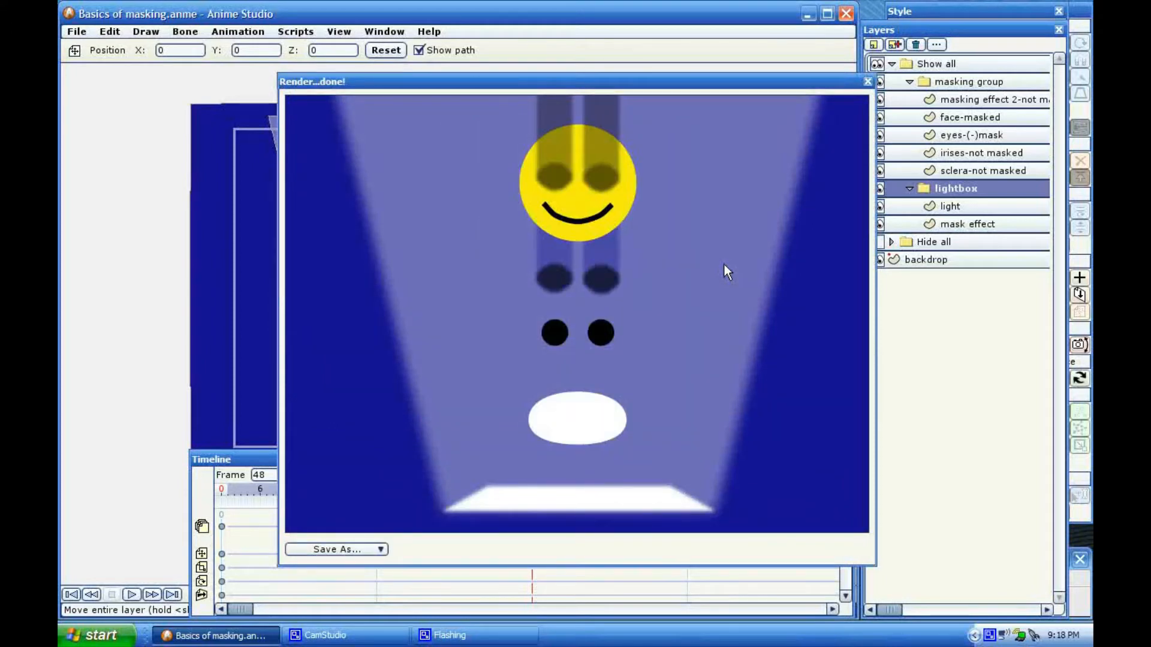
{"action": "key", "text": "Escape"}
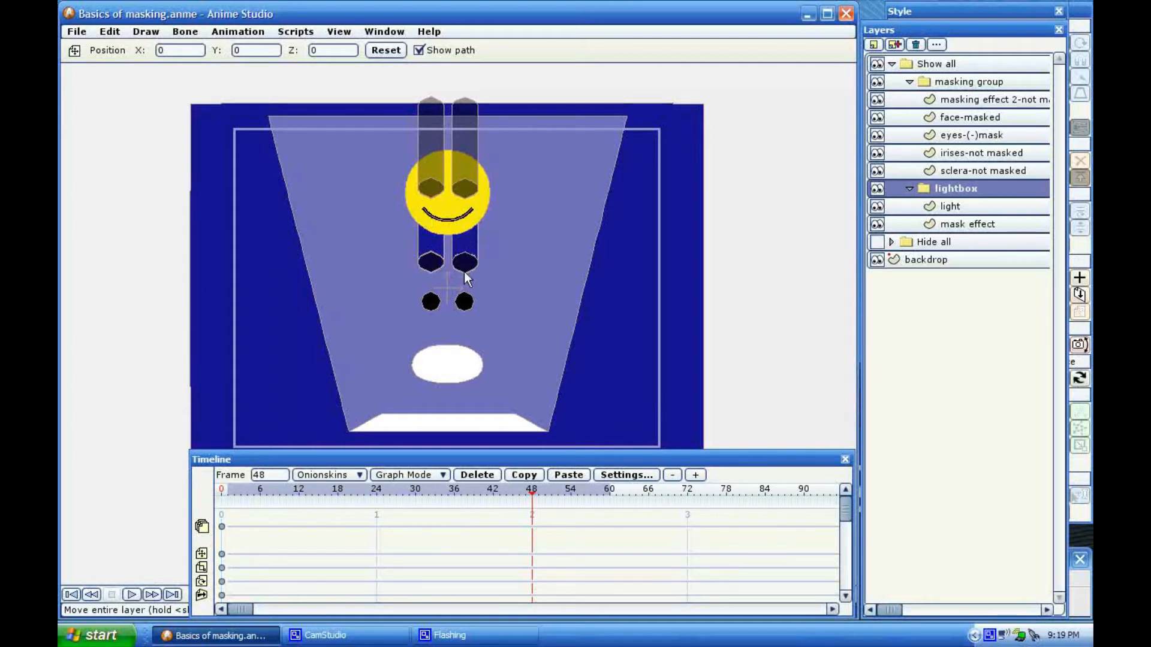
Step: Review the light and shadow masking by scrubbing back to frame 10, forward to frame 48 and back to frame 0
{"action": "left_click_drag", "start_coordinate": [532, 489], "coordinate": [287, 499]}
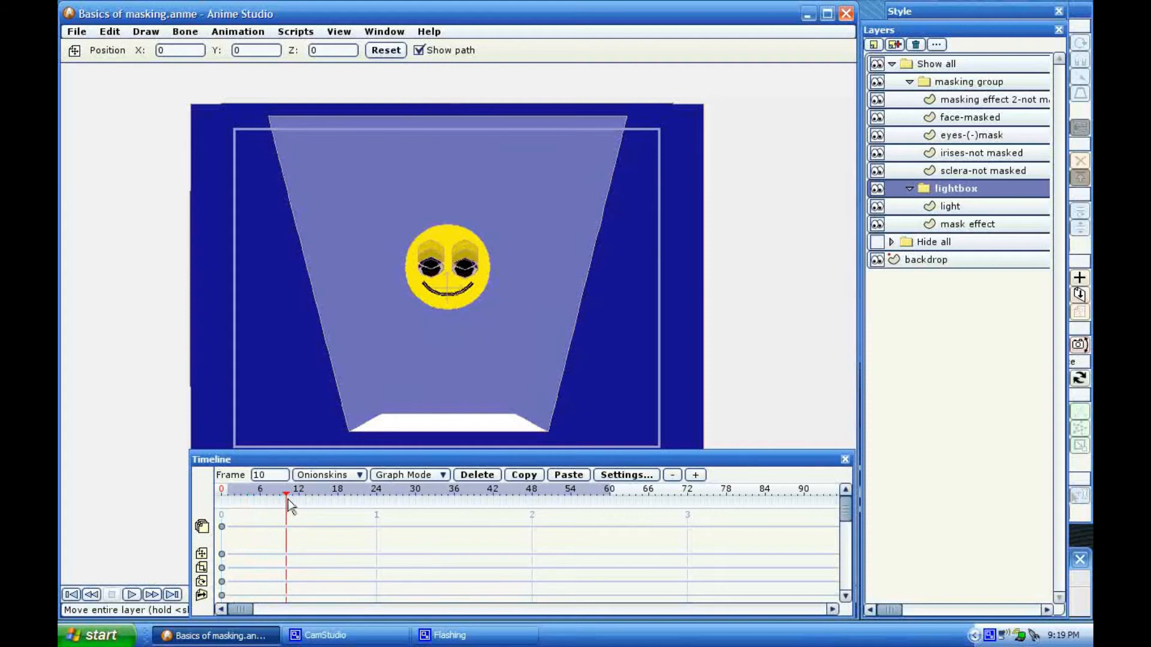
{"action": "left_click_drag", "start_coordinate": [288, 499], "coordinate": [531, 502]}
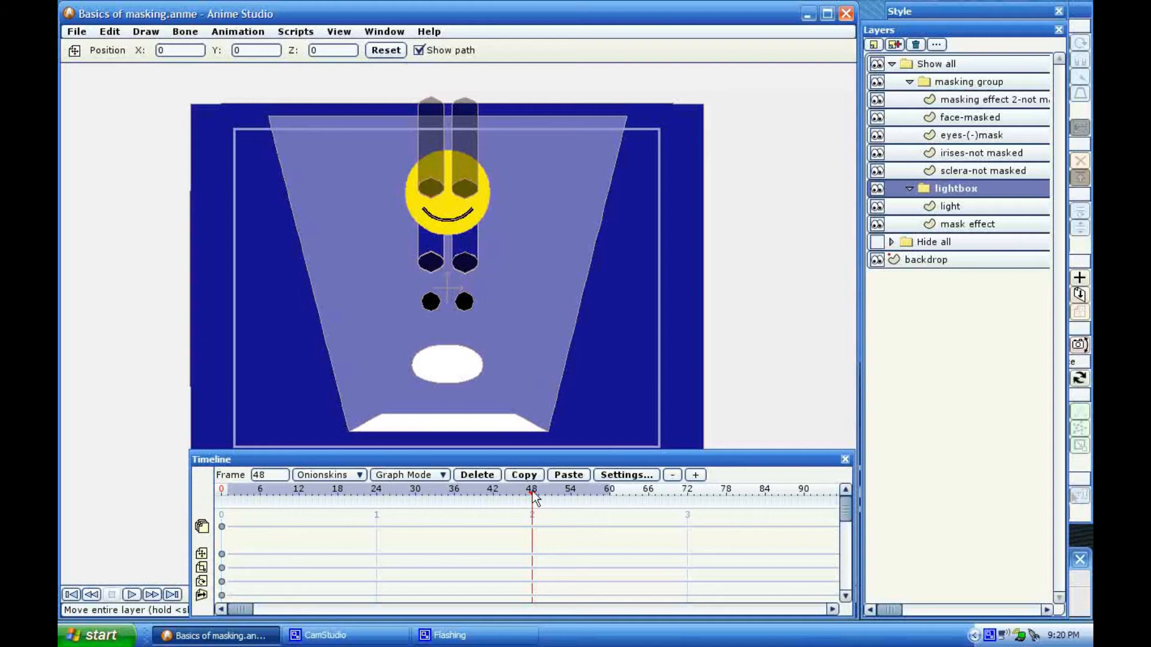
{"action": "left_click_drag", "start_coordinate": [533, 491], "coordinate": [221, 497]}
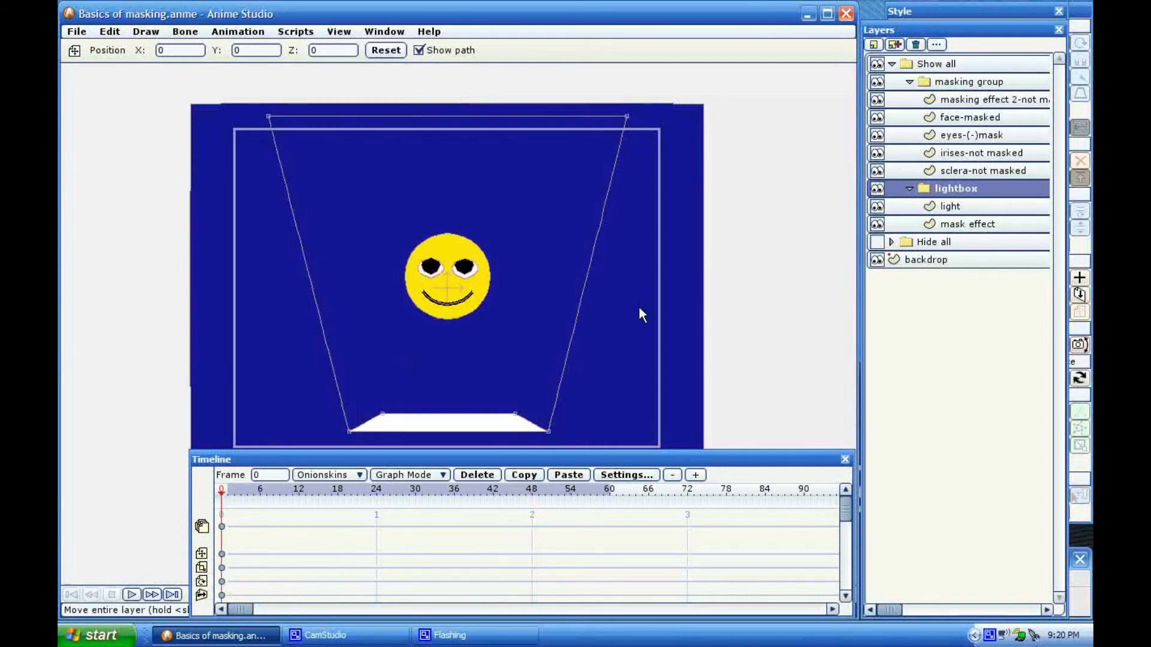
Step: Make the yellow face shape on the face-masked layer semi-transparent by setting its fill colour's alpha to 179
{"action": "left_click", "coordinate": [974, 118]}
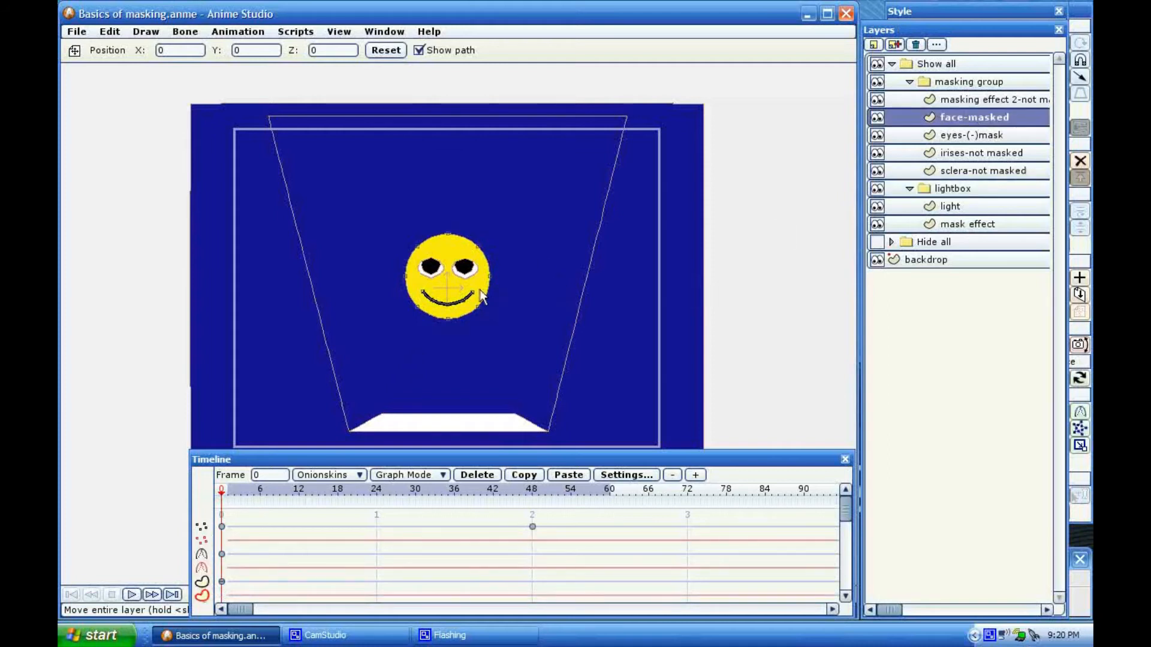
{"action": "key", "text": "q"}
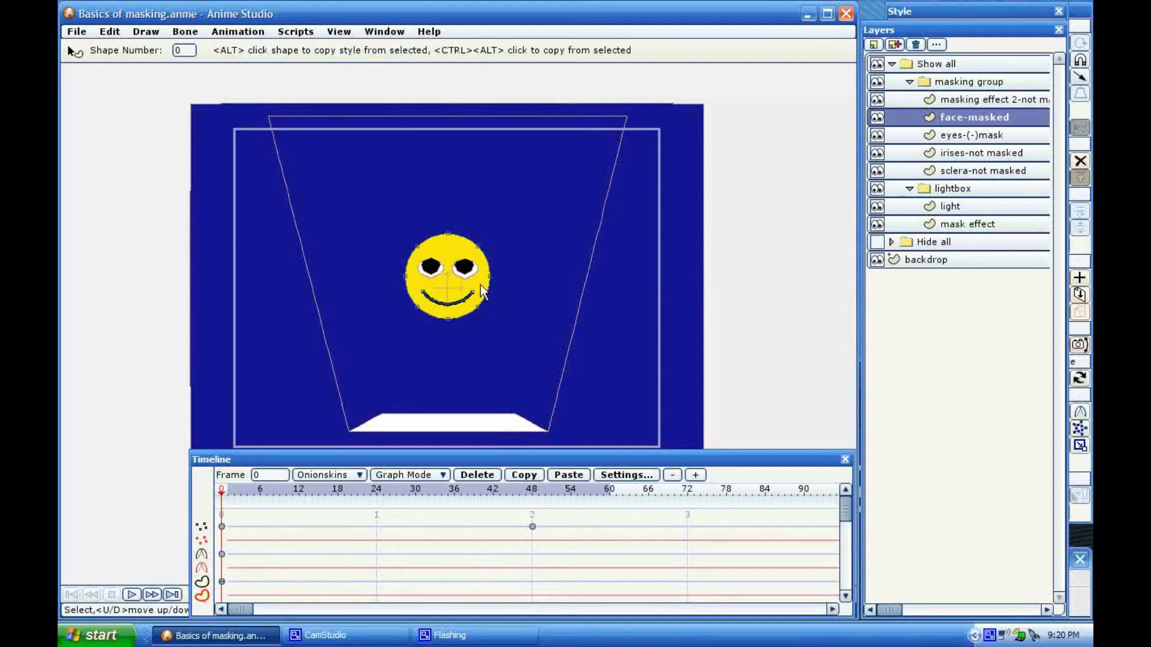
{"action": "left_click", "coordinate": [481, 291]}
{"action": "left_click", "coordinate": [970, 17]}
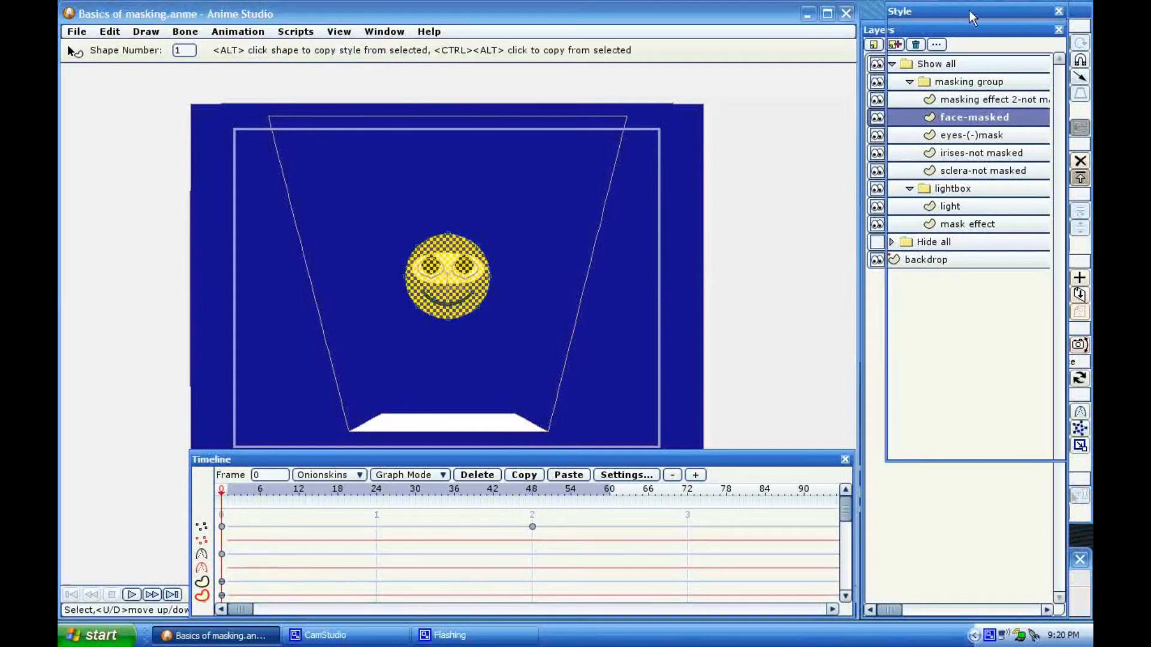
{"action": "left_click", "coordinate": [977, 114]}
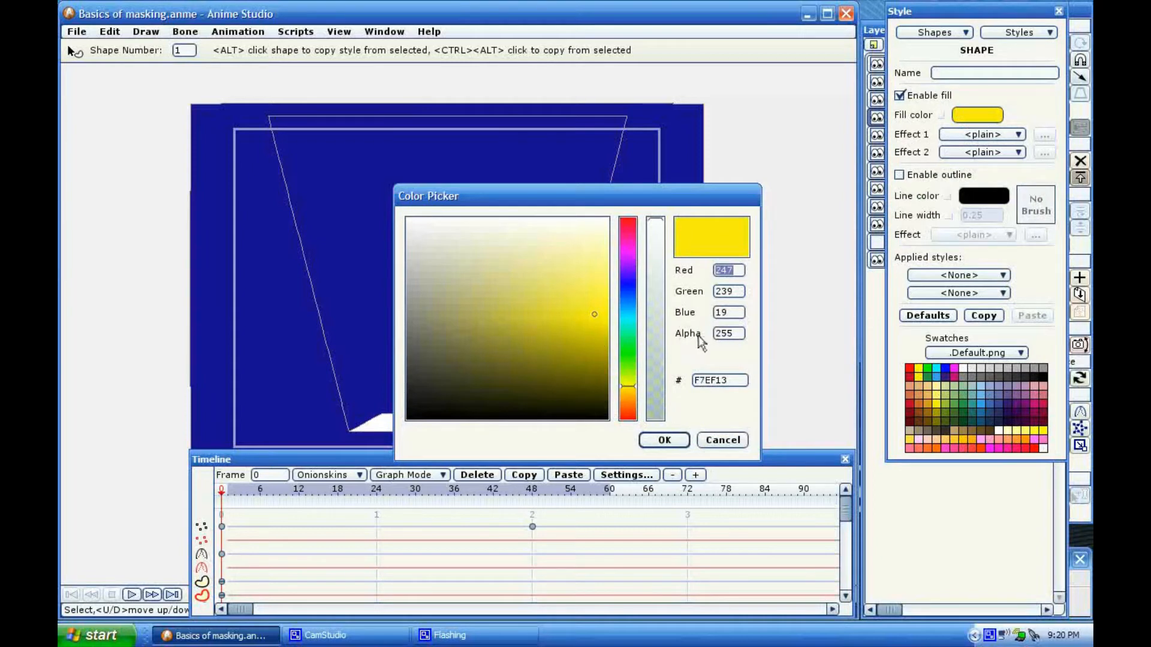
{"action": "left_click", "coordinate": [656, 327]}
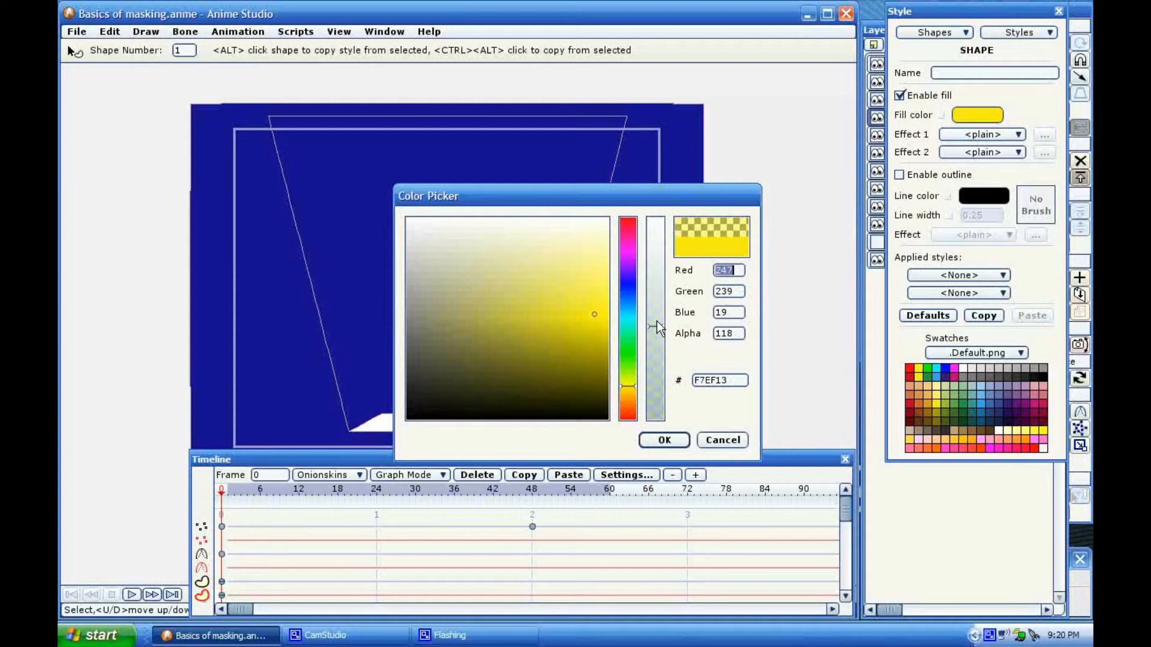
{"action": "mouse_move", "coordinate": [657, 327]}
{"action": "left_mouse_down"}
{"action": "mouse_move", "coordinate": [657, 236]}
{"action": "mouse_move", "coordinate": [657, 400]}
{"action": "mouse_move", "coordinate": [659, 222]}
{"action": "mouse_move", "coordinate": [659, 433]}
{"action": "mouse_move", "coordinate": [659, 318]}
{"action": "left_mouse_up"}
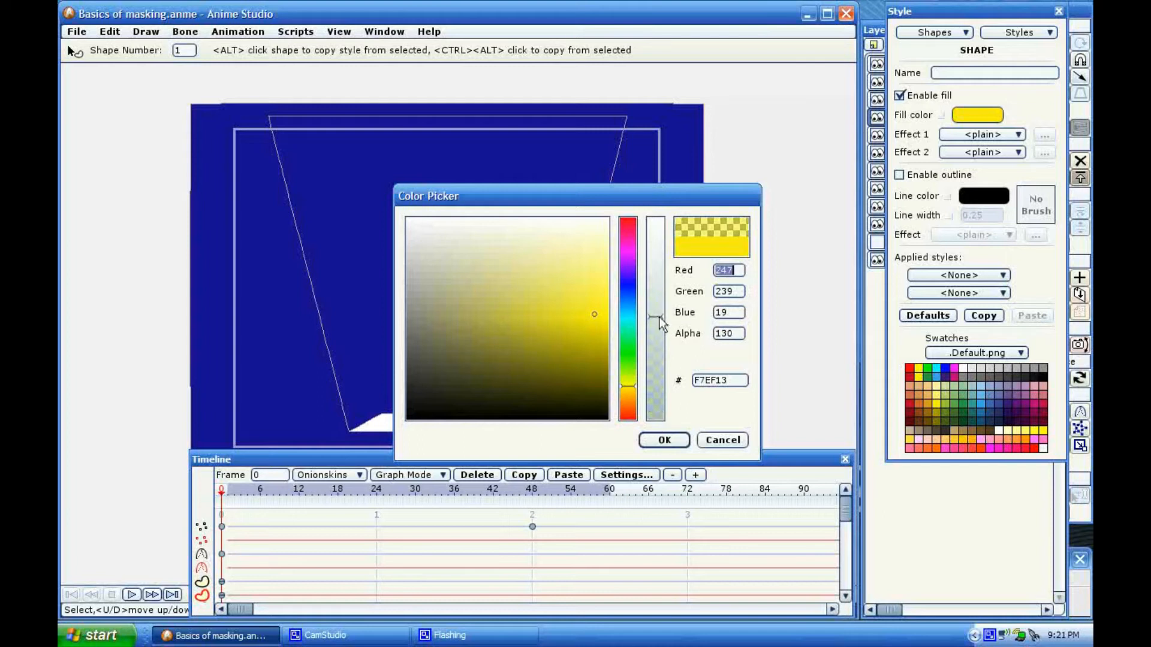
{"action": "left_click", "coordinate": [664, 440]}
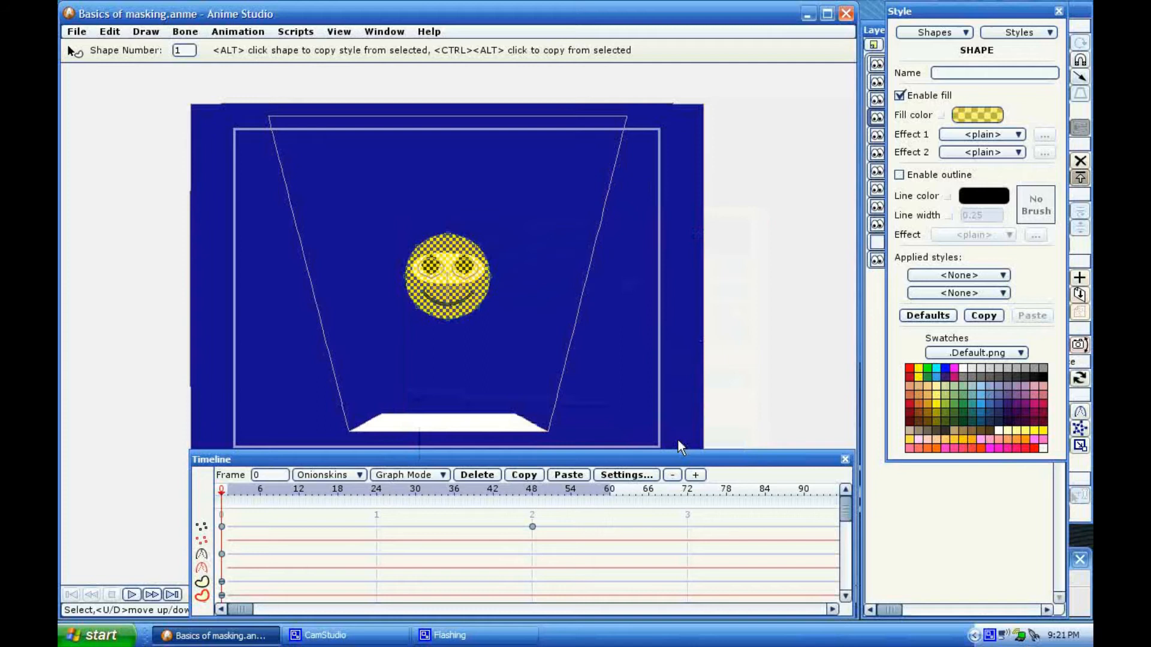
{"action": "left_click", "coordinate": [537, 345]}
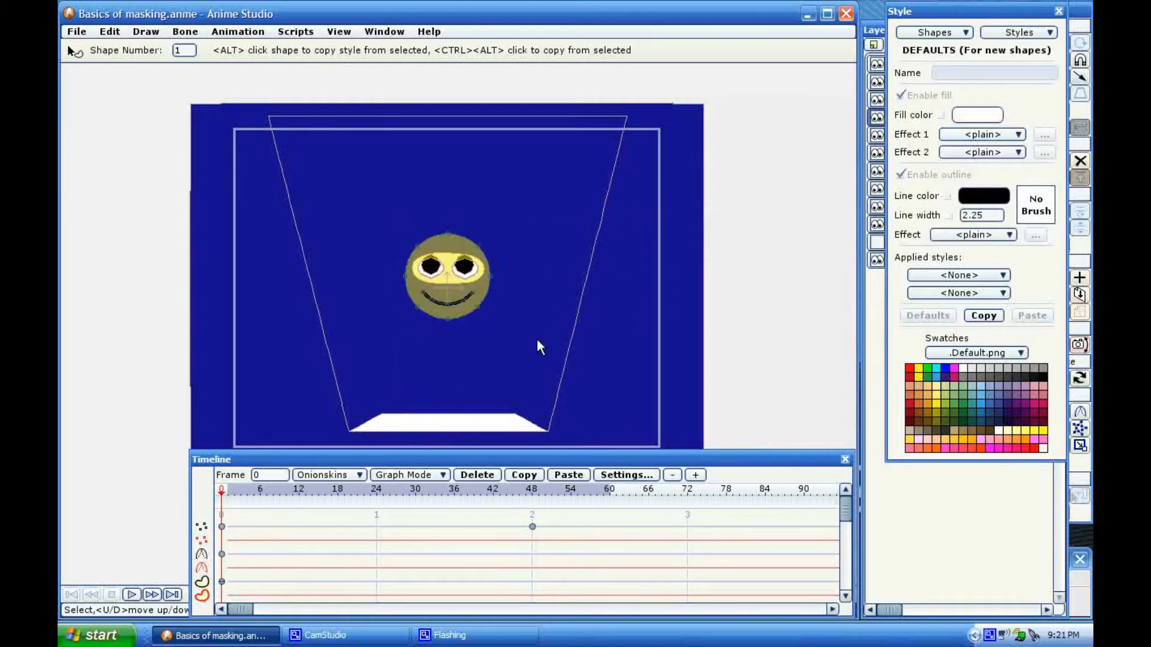
Step: Render frame 0 to examine the semi-transparent face over the eyes, and close the preview
{"action": "key", "text": "r"}
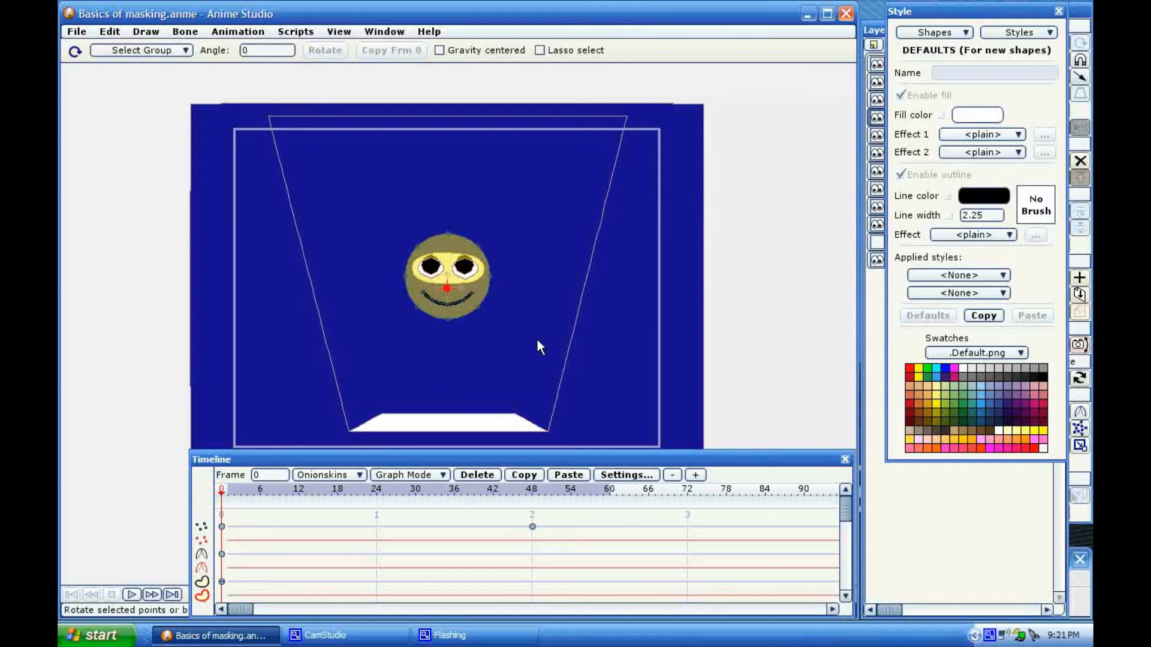
{"action": "key", "text": "g"}
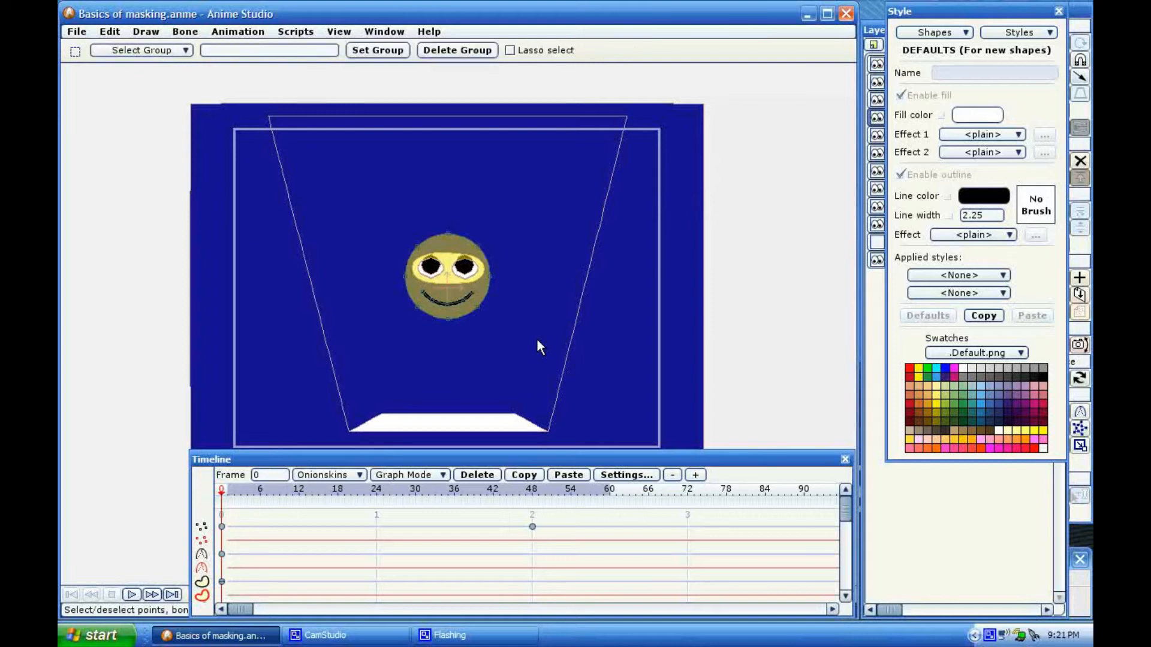
{"action": "key", "text": "ctrl+r"}
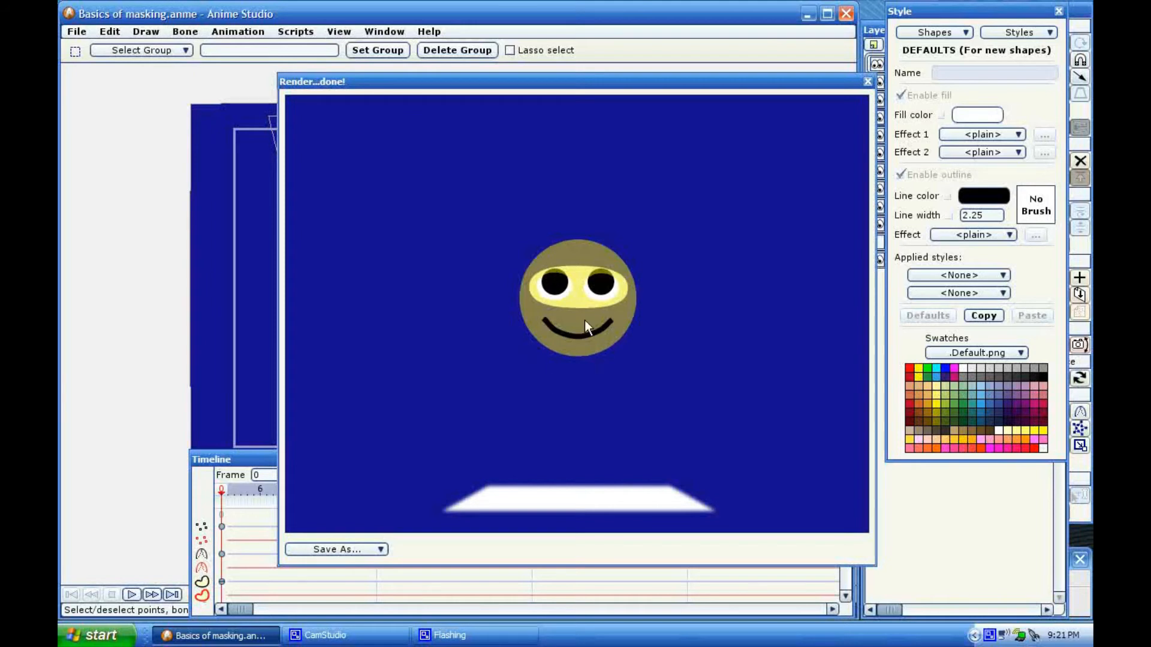
{"action": "left_click", "coordinate": [868, 80]}
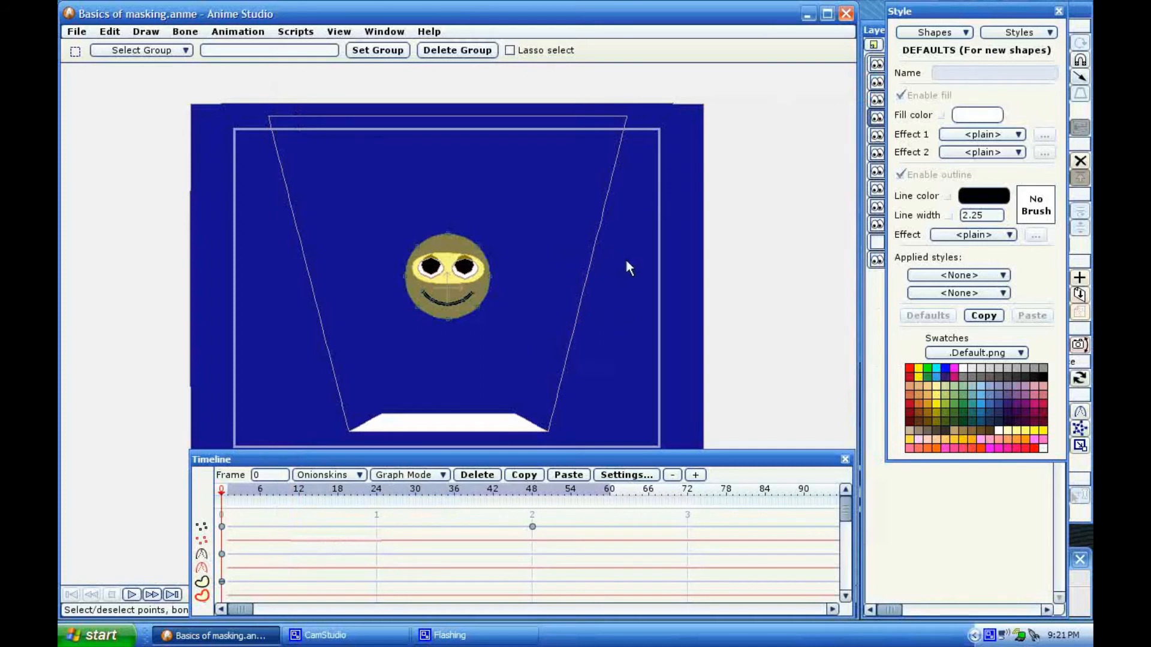
Step: Restore the face shape's yellow fill to full opacity and deselect the shape
{"action": "key", "text": "q"}
{"action": "left_click", "coordinate": [482, 304]}
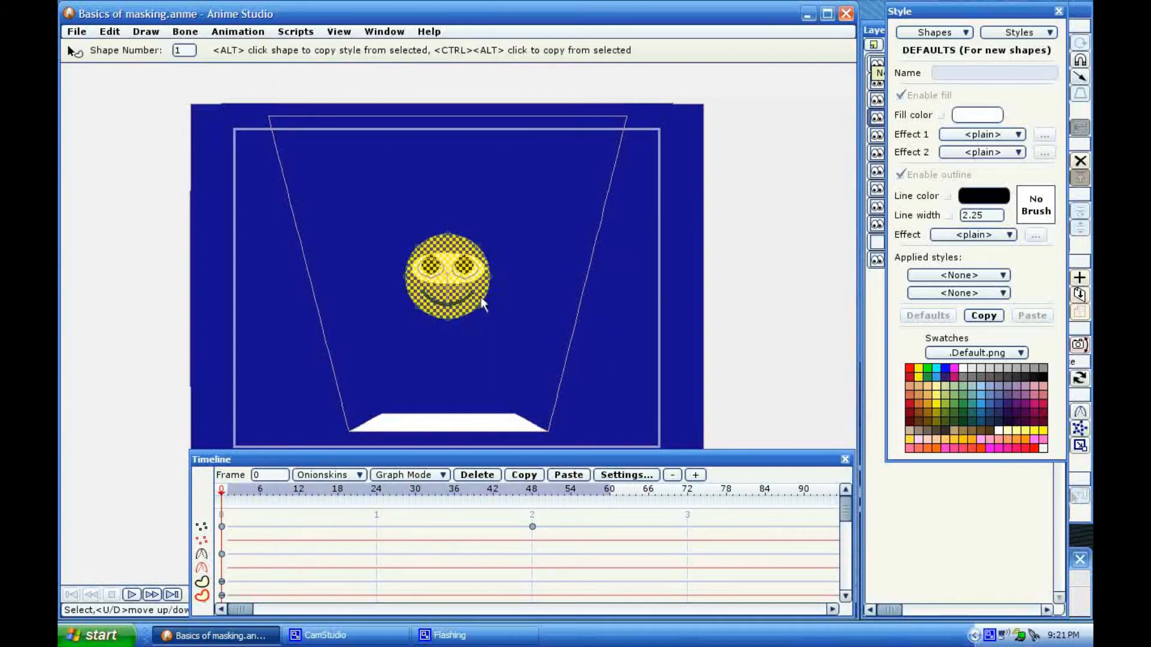
{"action": "left_click", "coordinate": [992, 116]}
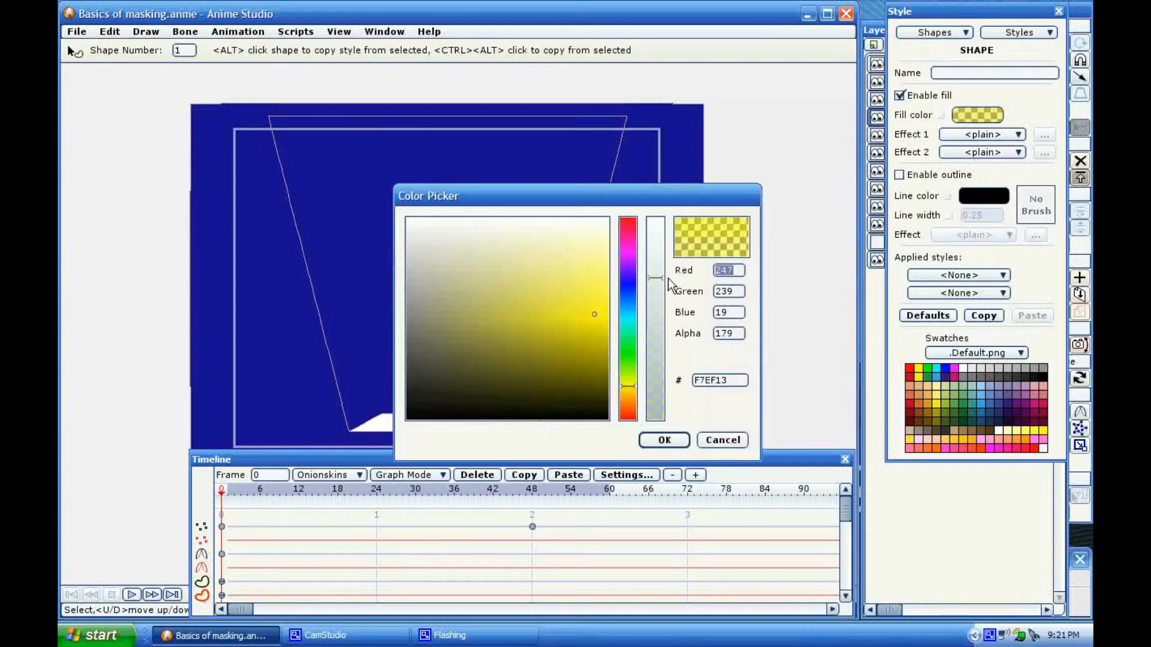
{"action": "left_click_drag", "start_coordinate": [659, 277], "coordinate": [686, 157]}
{"action": "left_click", "coordinate": [665, 440]}
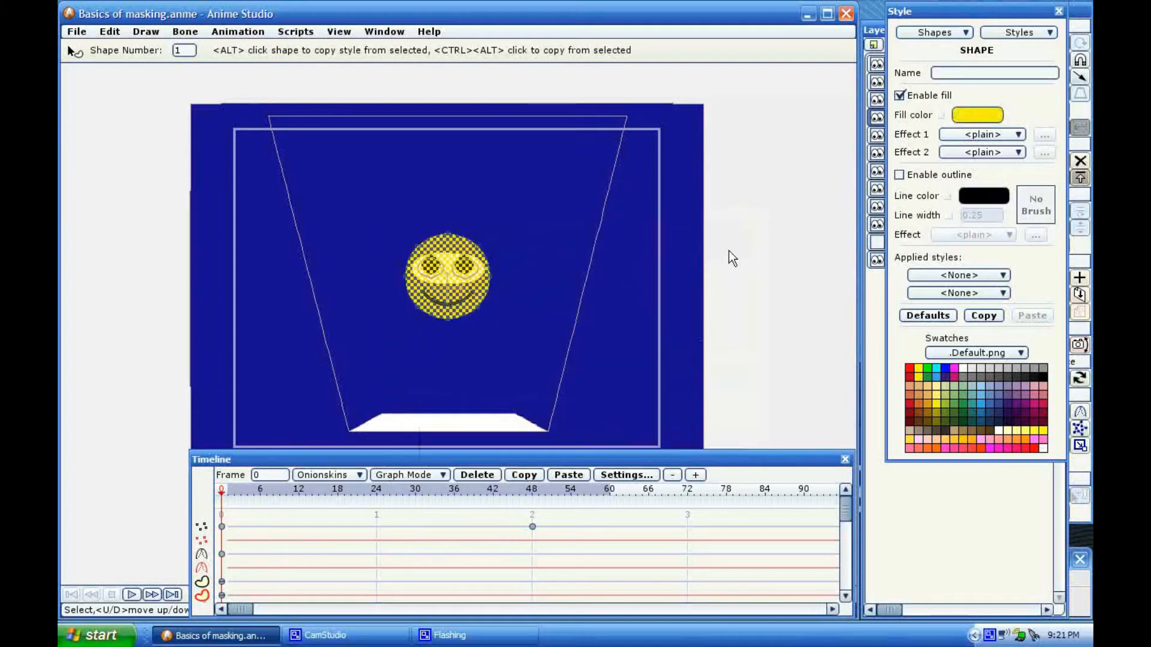
{"action": "left_click", "coordinate": [733, 258]}
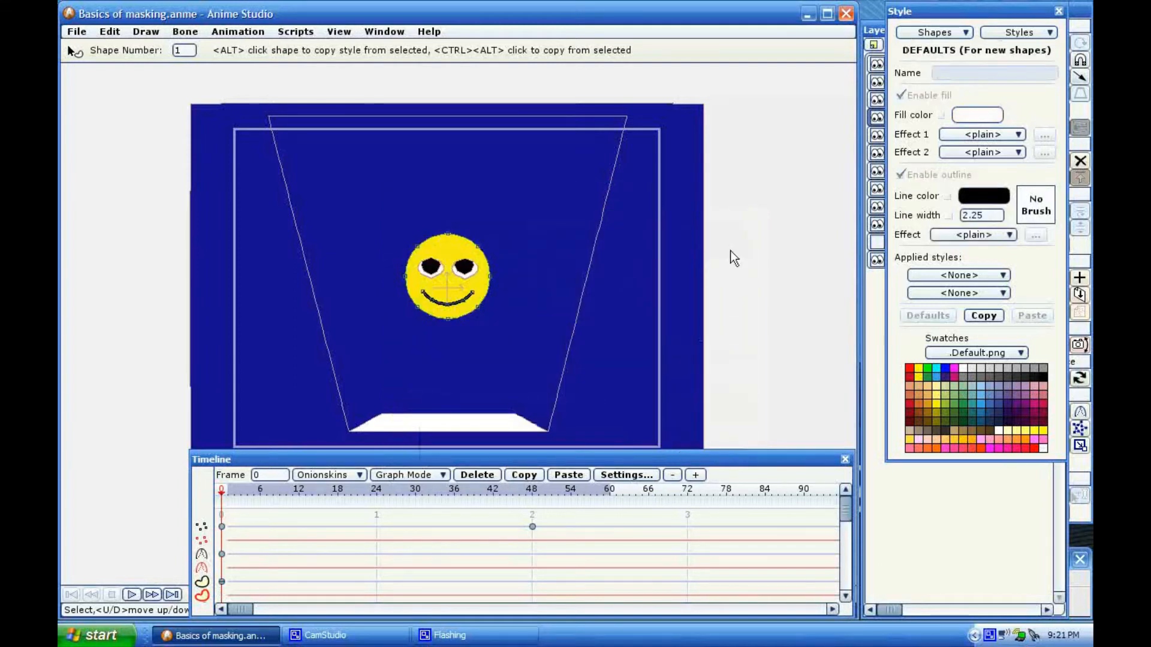
Step: Examine the layer masking option set for the eyes-(-)mask layer in its layer settings, and close the settings
{"action": "scroll", "coordinate": [733, 258], "scroll_direction": "up", "scroll_amount": 1}
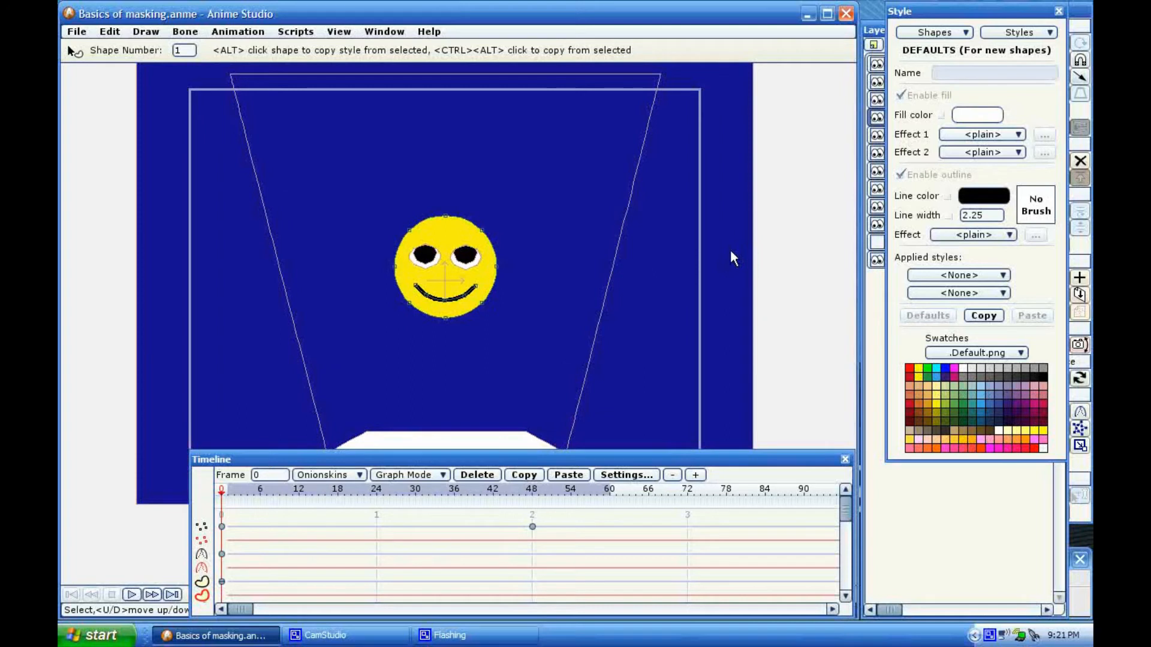
{"action": "left_click", "coordinate": [881, 31]}
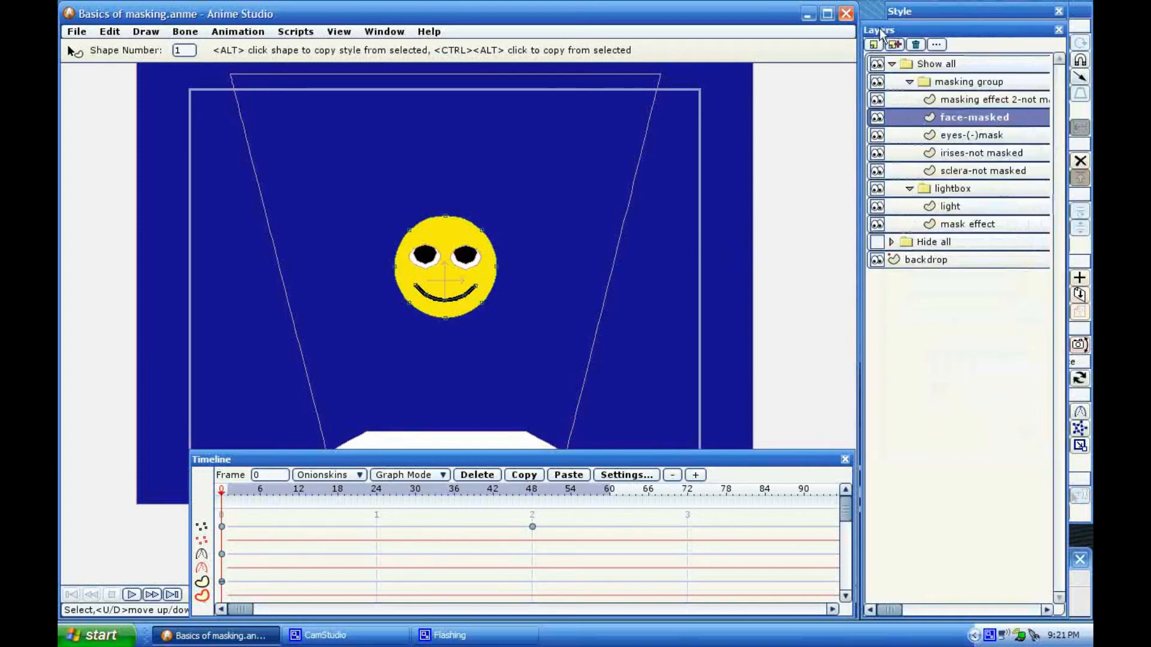
{"action": "left_click", "coordinate": [969, 138]}
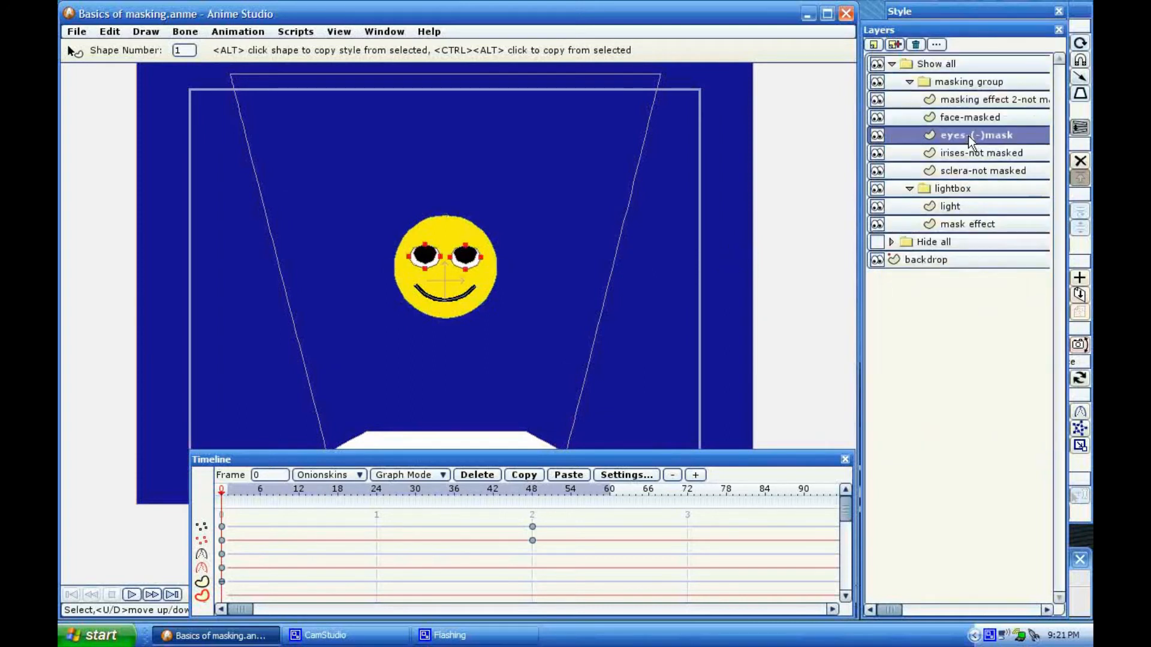
{"action": "double_click", "coordinate": [968, 137]}
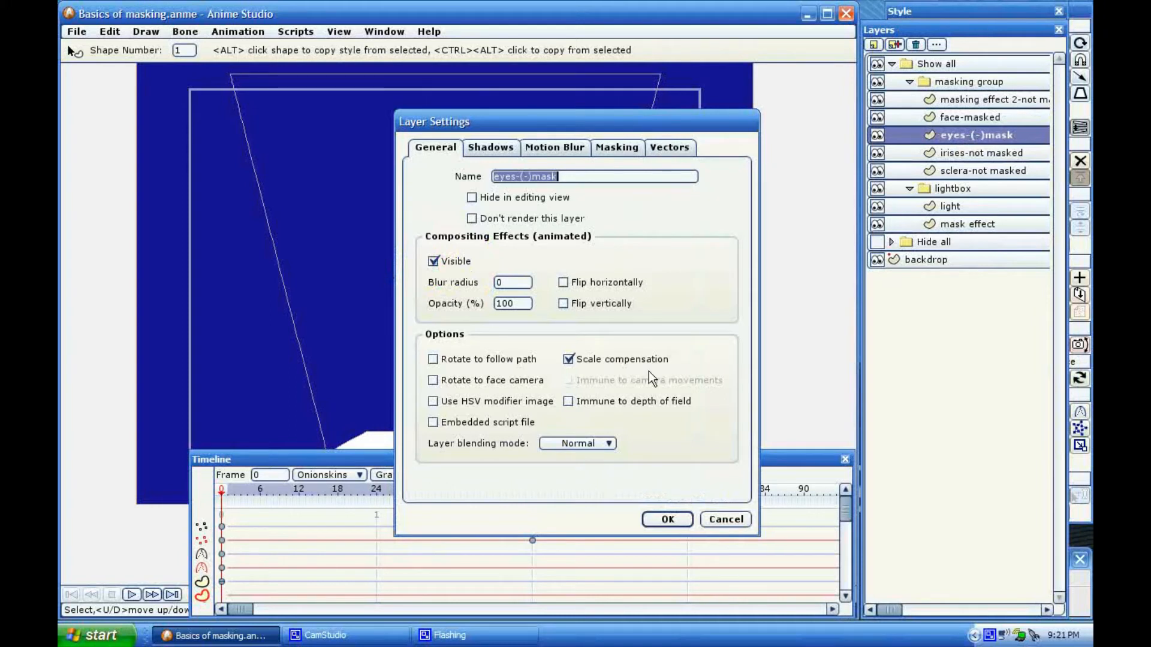
{"action": "left_click", "coordinate": [633, 148]}
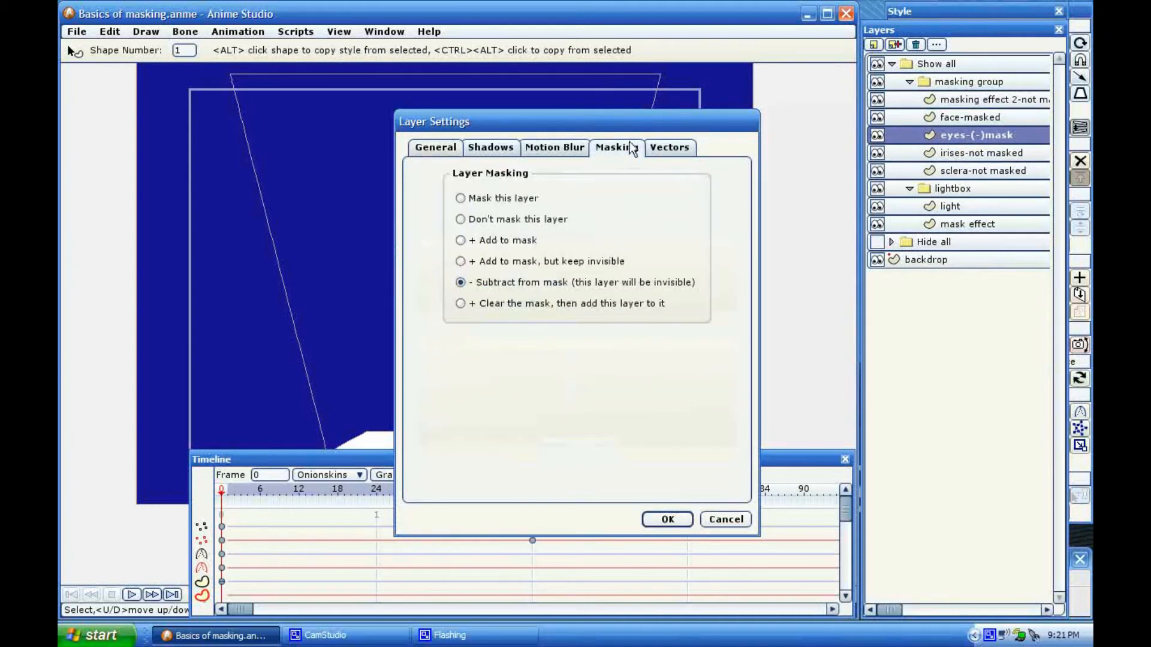
{"action": "left_click", "coordinate": [687, 520]}
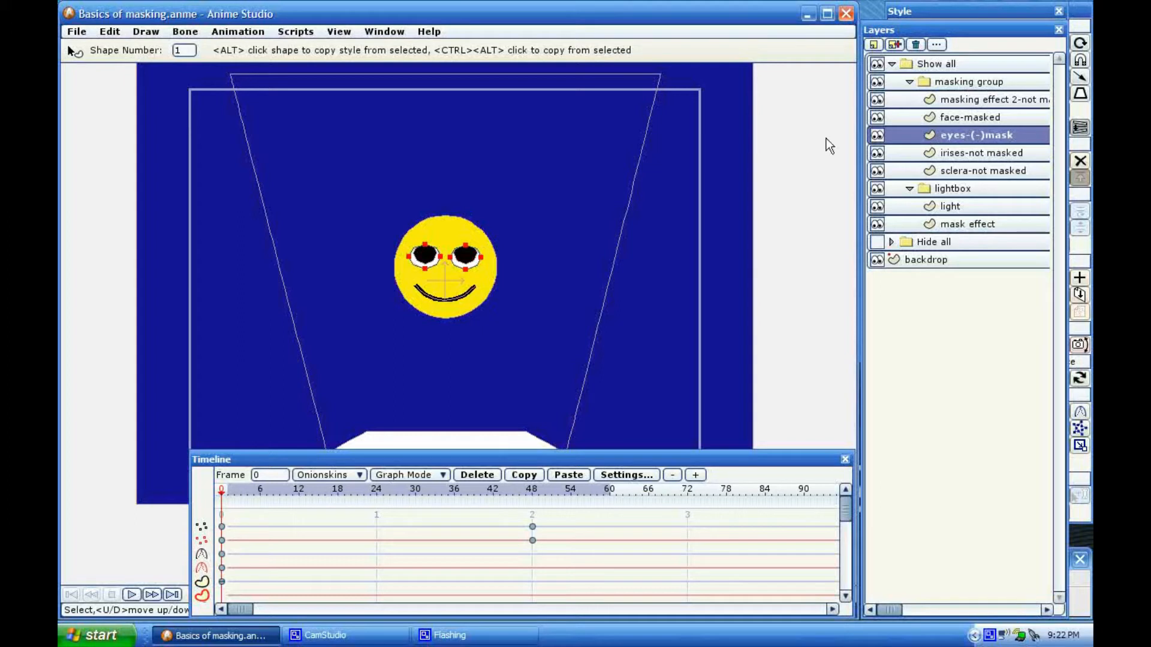
Step: Make the right-hand eye shape on the eyes-(-)mask layer semi-transparent by setting its fill colour's alpha to 114
{"action": "left_click", "coordinate": [476, 265]}
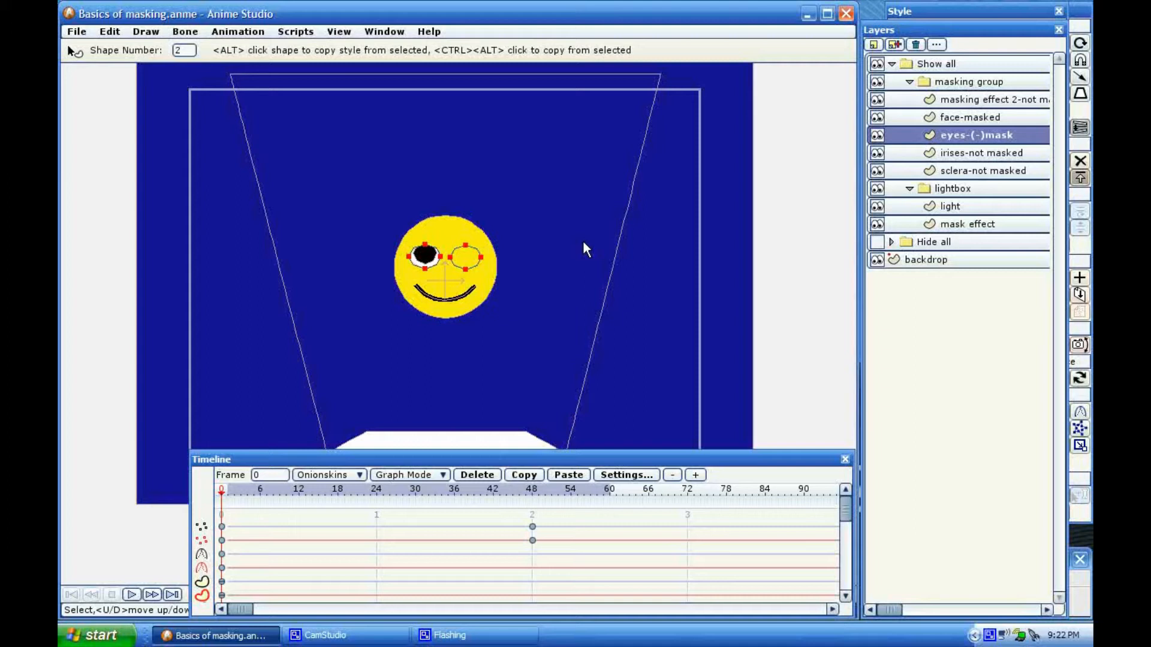
{"action": "left_click", "coordinate": [942, 14]}
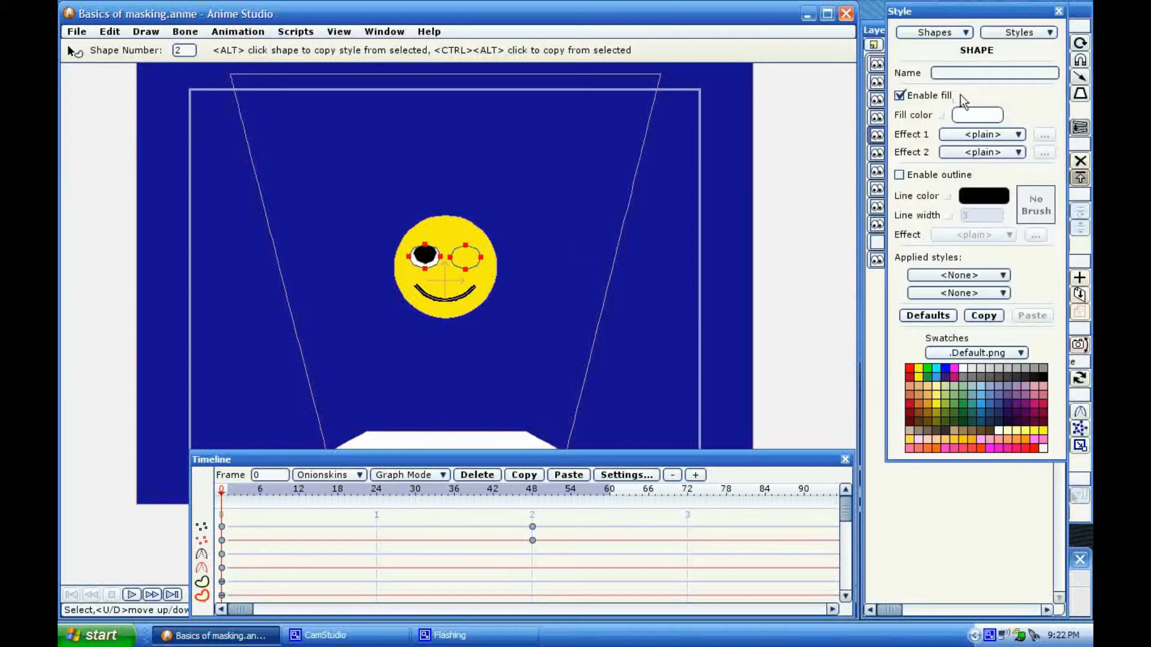
{"action": "left_click", "coordinate": [971, 115]}
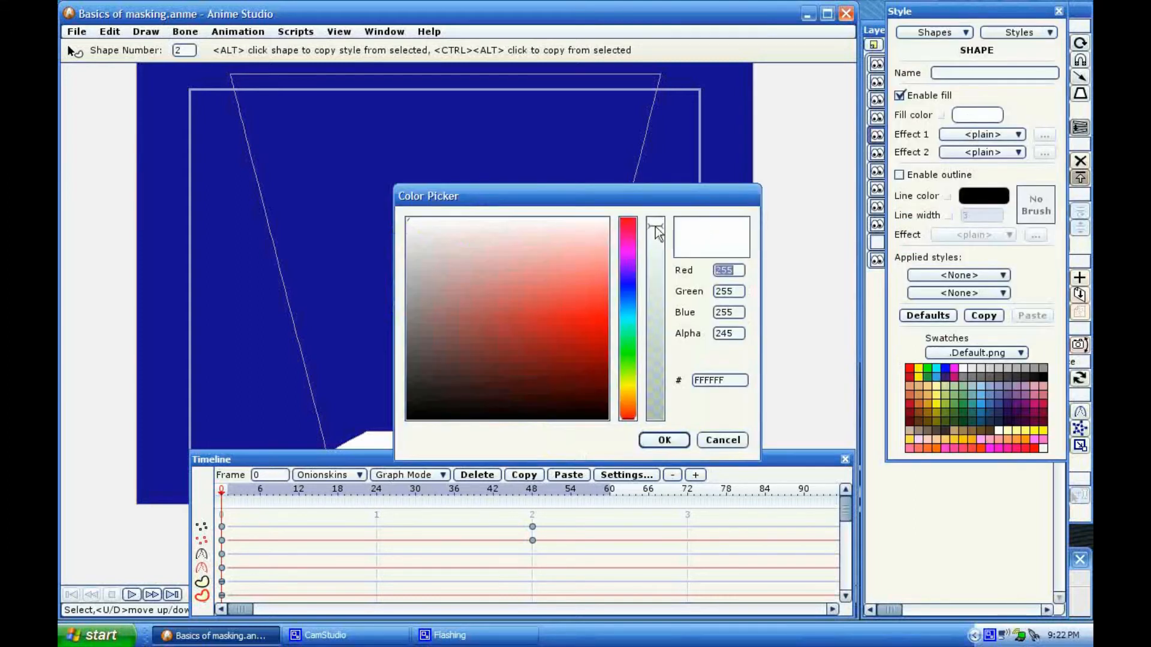
{"action": "left_click_drag", "start_coordinate": [656, 233], "coordinate": [657, 337]}
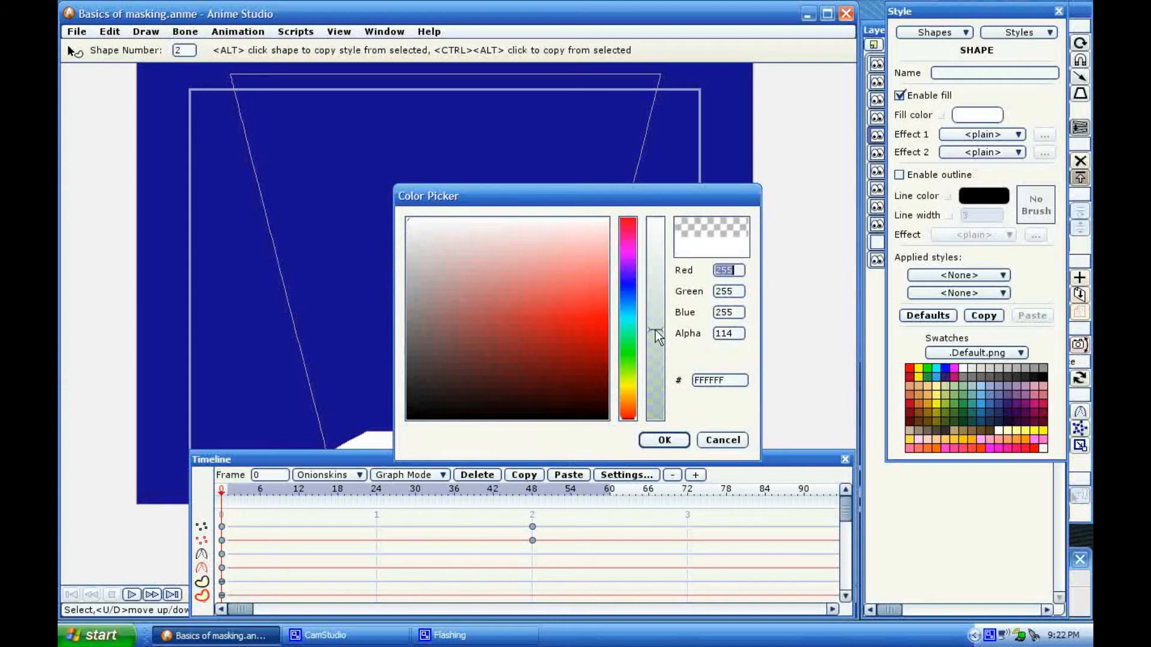
{"action": "left_click", "coordinate": [664, 440]}
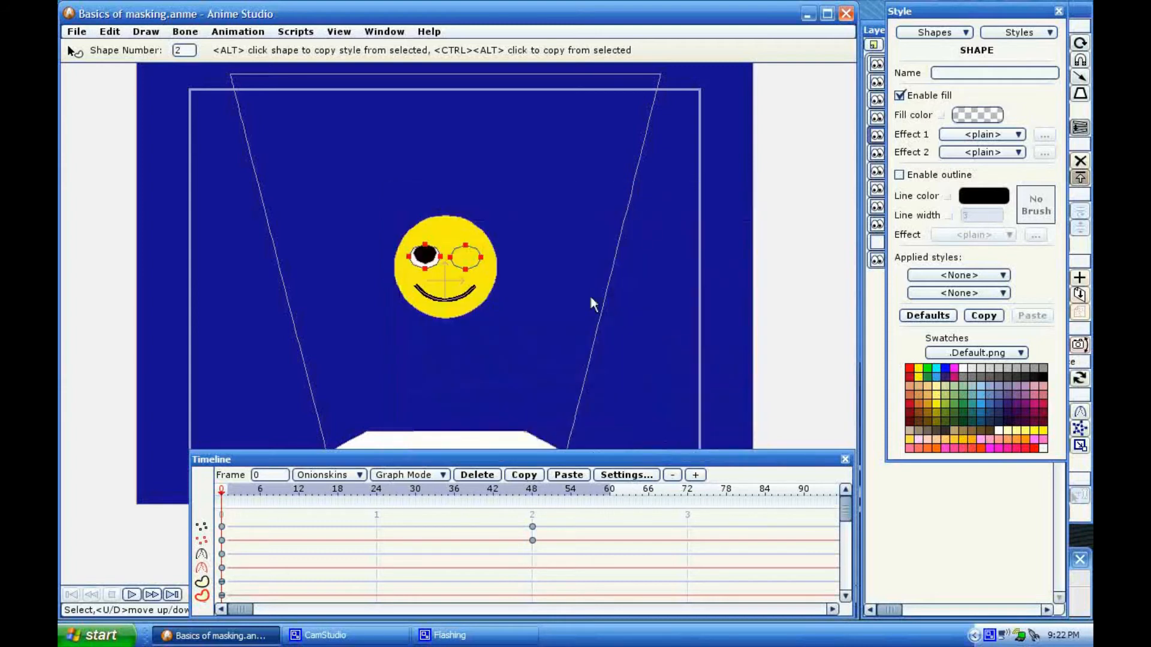
Step: Render frame 0 to examine how the semi-transparent mask shape affects the right-hand eye, and close the preview
{"action": "key", "text": "ctrl+r"}
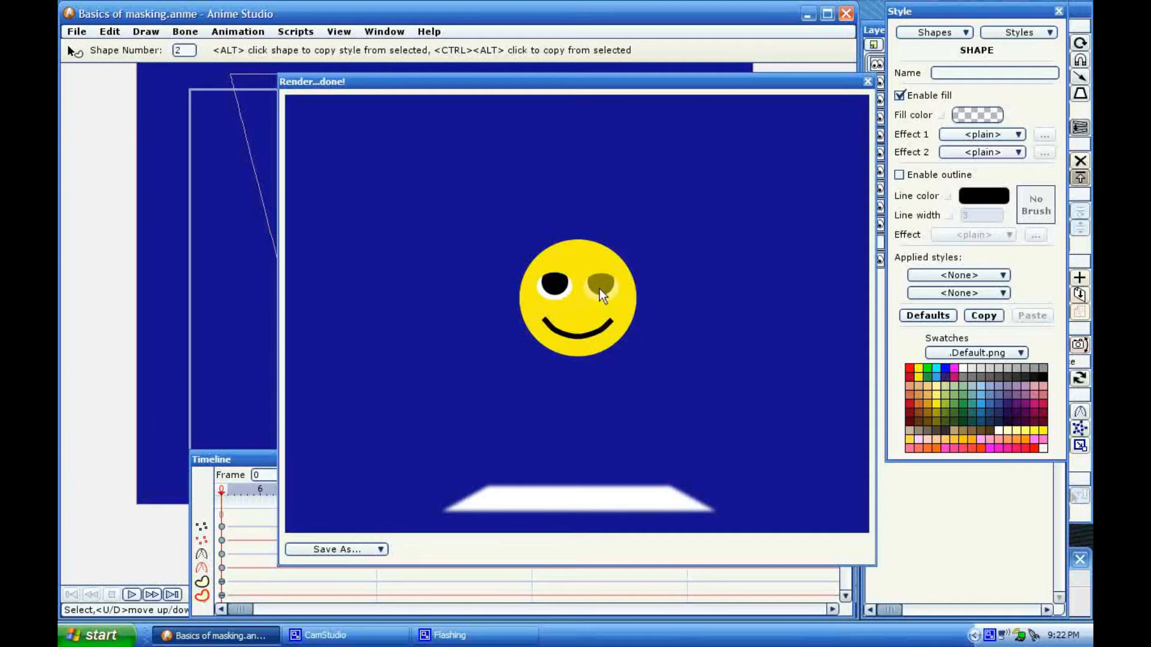
{"action": "left_click", "coordinate": [877, 31]}
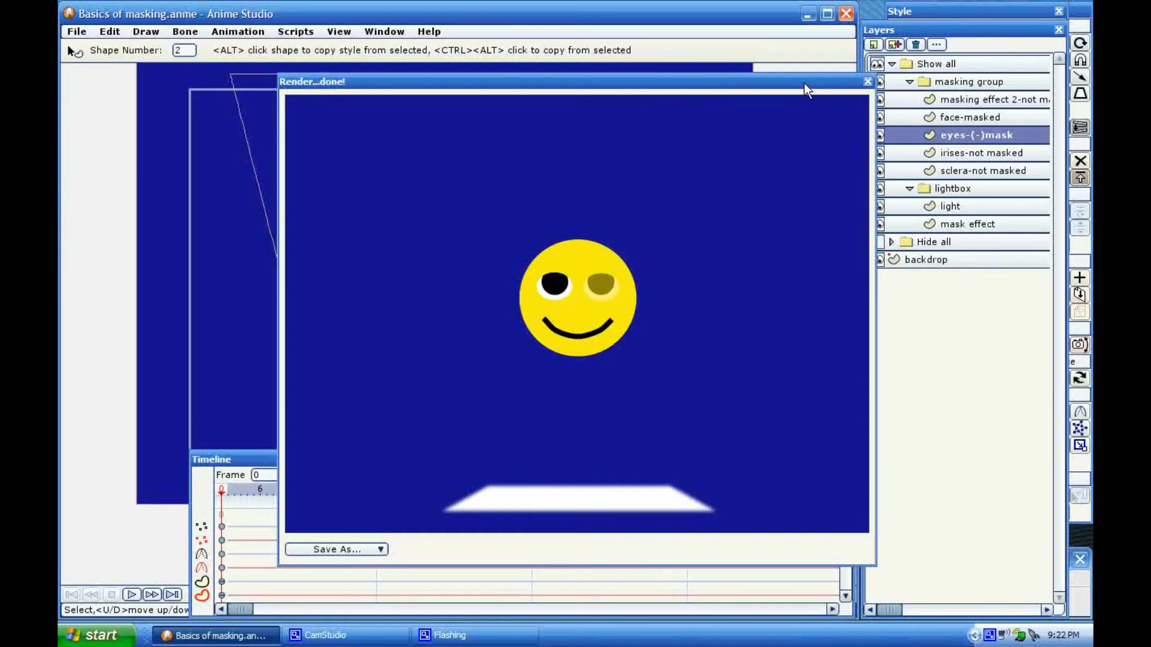
{"action": "key", "text": "Escape"}
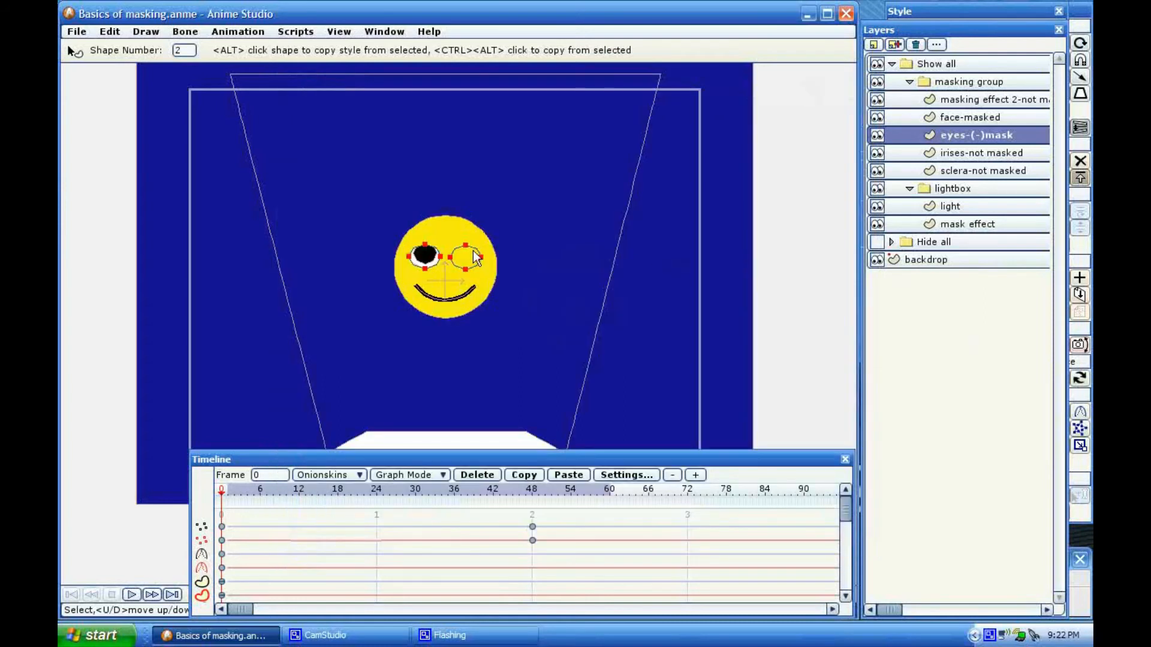
Step: Restore the right-hand eye shape's white fill to alpha 255 and check it in a render of frame 0
{"action": "left_click", "coordinate": [950, 12]}
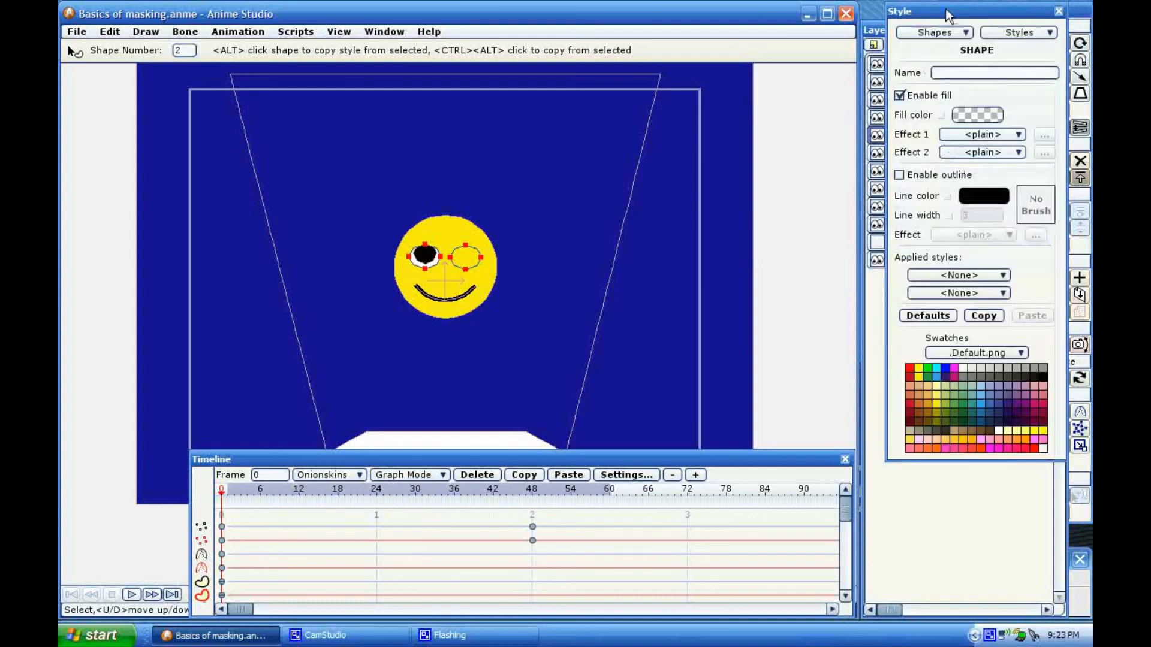
{"action": "left_click", "coordinate": [971, 115]}
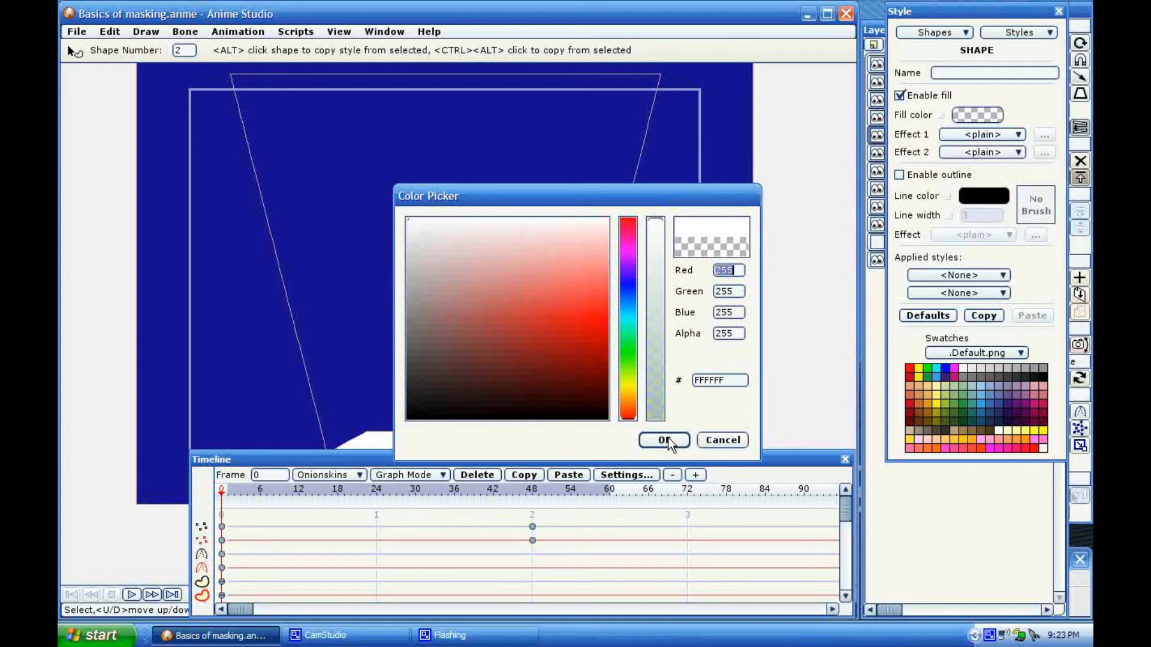
{"action": "left_click", "coordinate": [664, 441]}
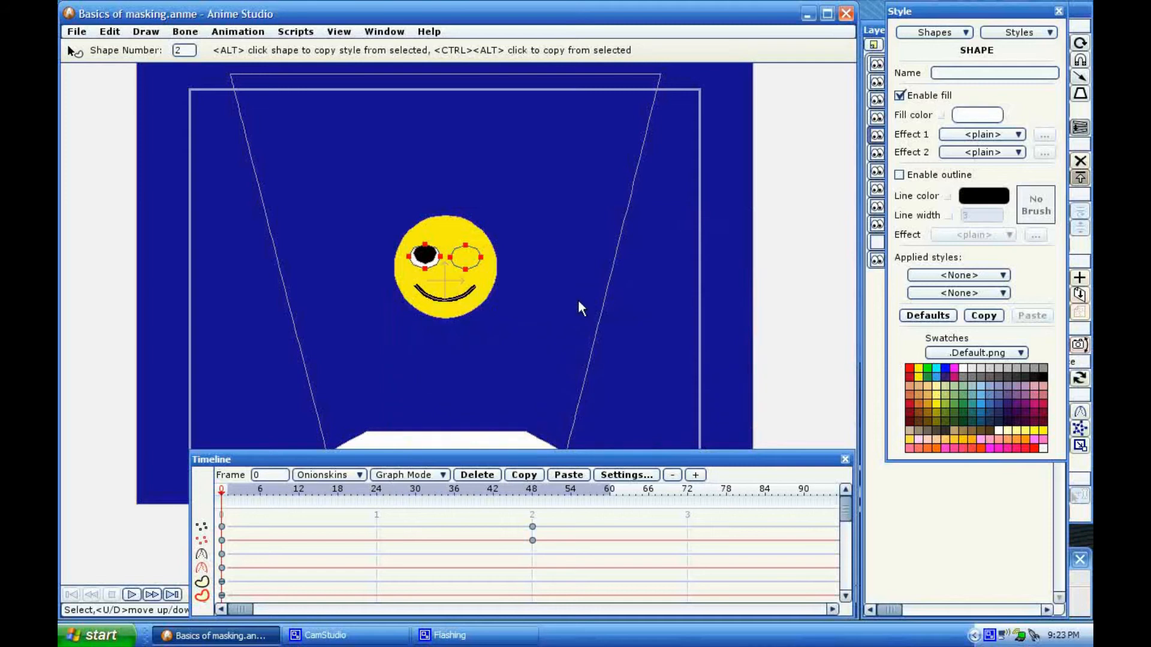
{"action": "key", "text": "ctrl+r"}
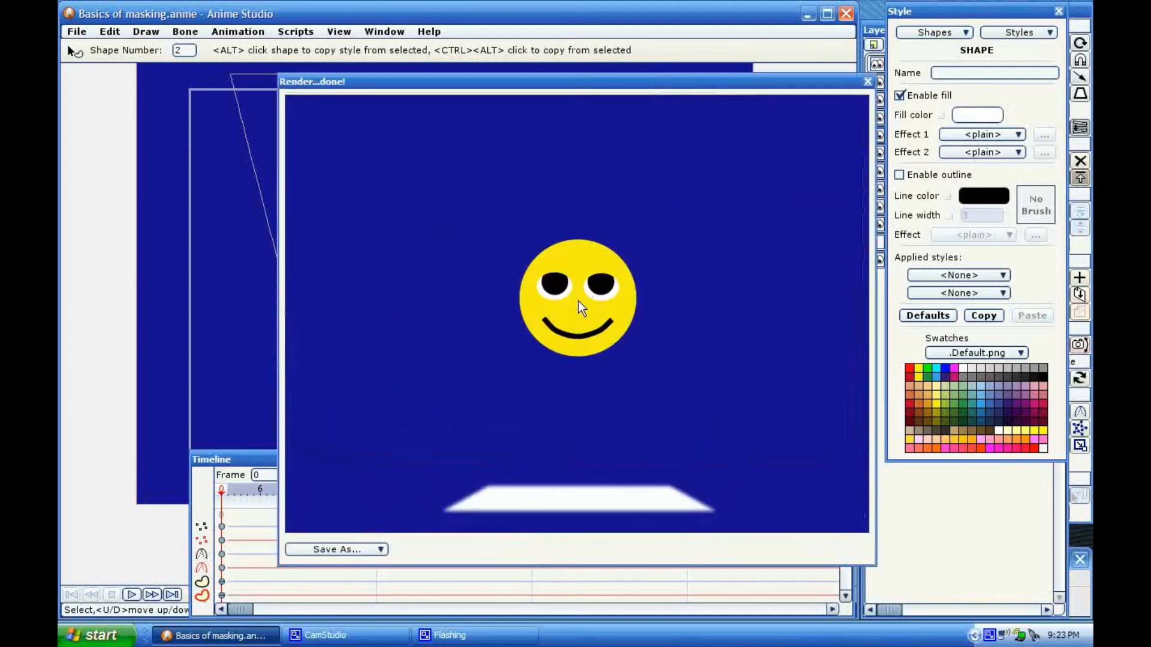
{"action": "key", "text": "Escape"}
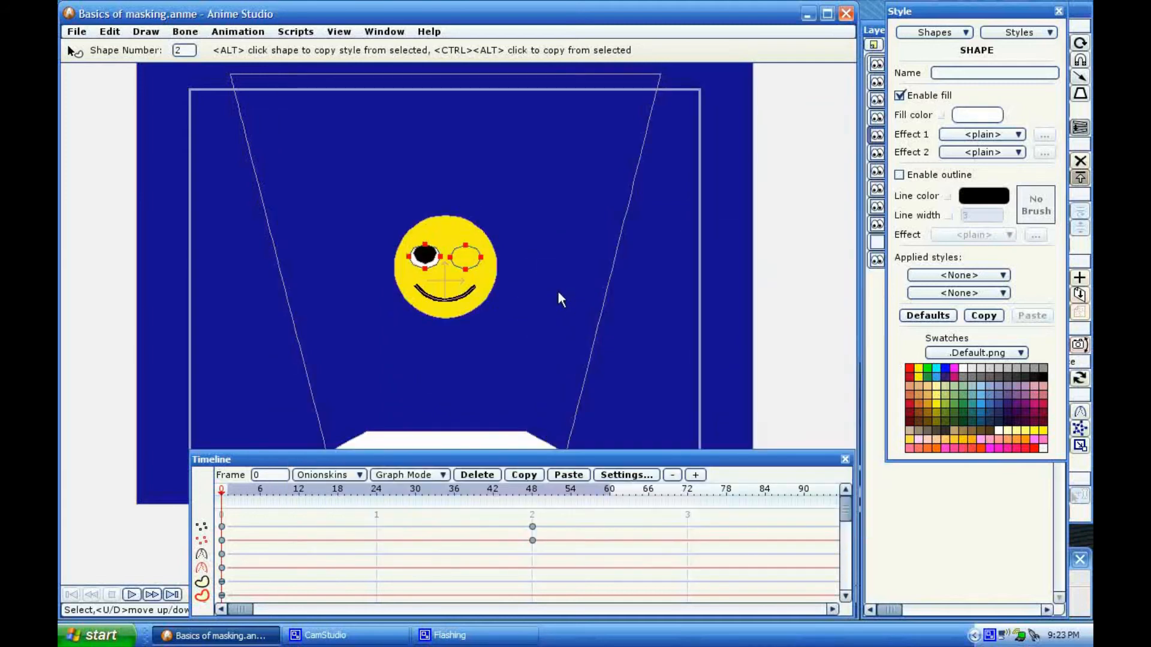
Step: Make eyes-(-)mask the active layer at frame 0 and deselect its eye shape
{"action": "left_click", "coordinate": [875, 31]}
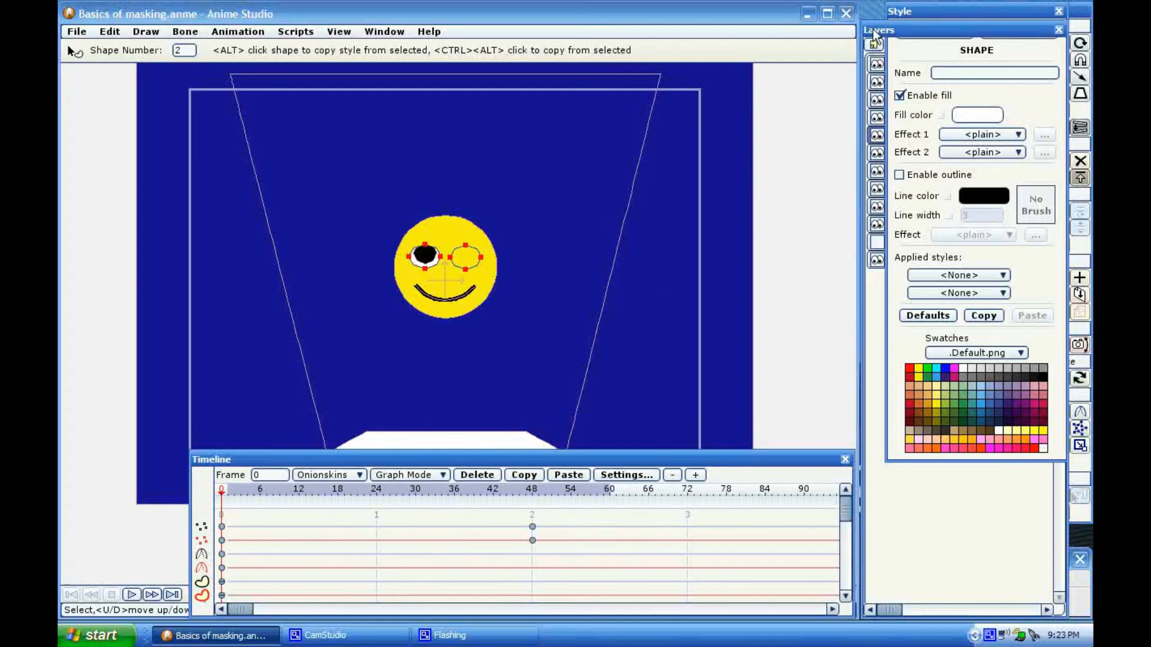
{"action": "left_click", "coordinate": [962, 119]}
{"action": "left_click", "coordinate": [961, 136]}
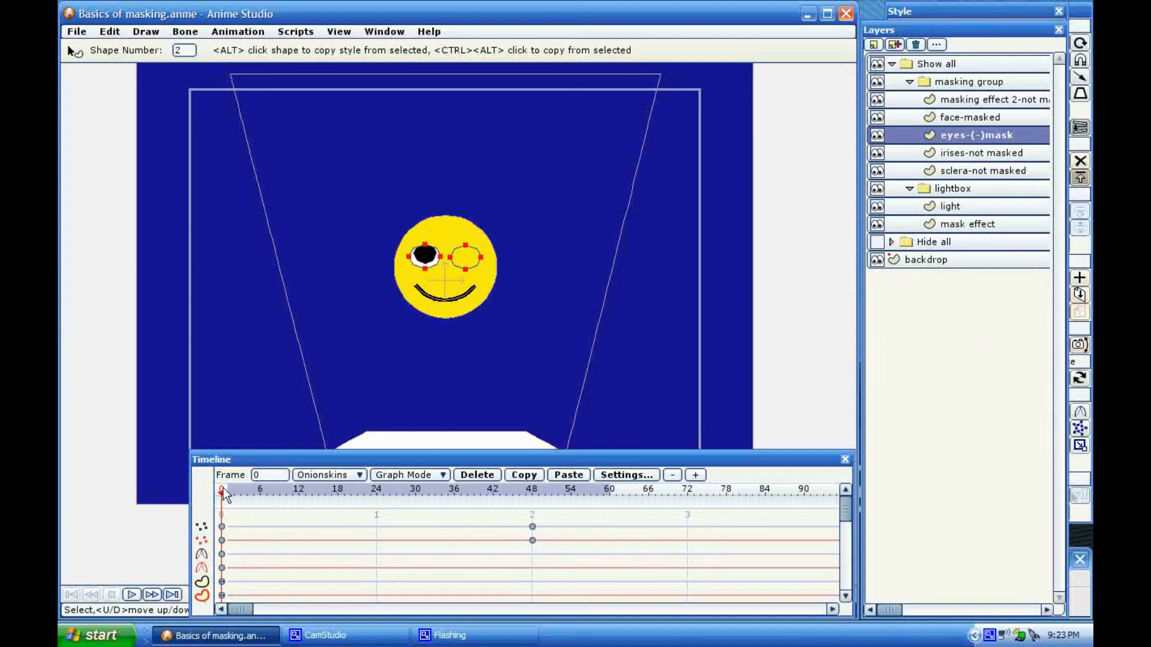
{"action": "mouse_move", "coordinate": [223, 493]}
{"action": "left_mouse_down"}
{"action": "mouse_move", "coordinate": [418, 495]}
{"action": "mouse_move", "coordinate": [217, 516]}
{"action": "mouse_move", "coordinate": [224, 498]}
{"action": "mouse_move", "coordinate": [223, 510]}
{"action": "left_mouse_up"}
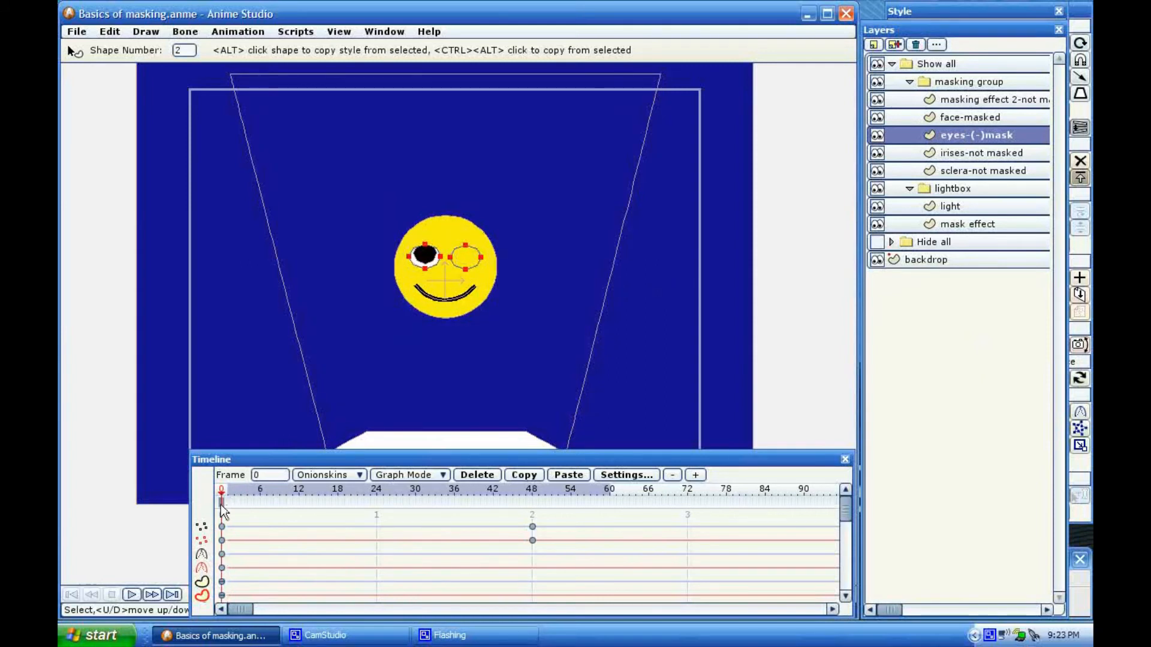
{"action": "left_click", "coordinate": [577, 337]}
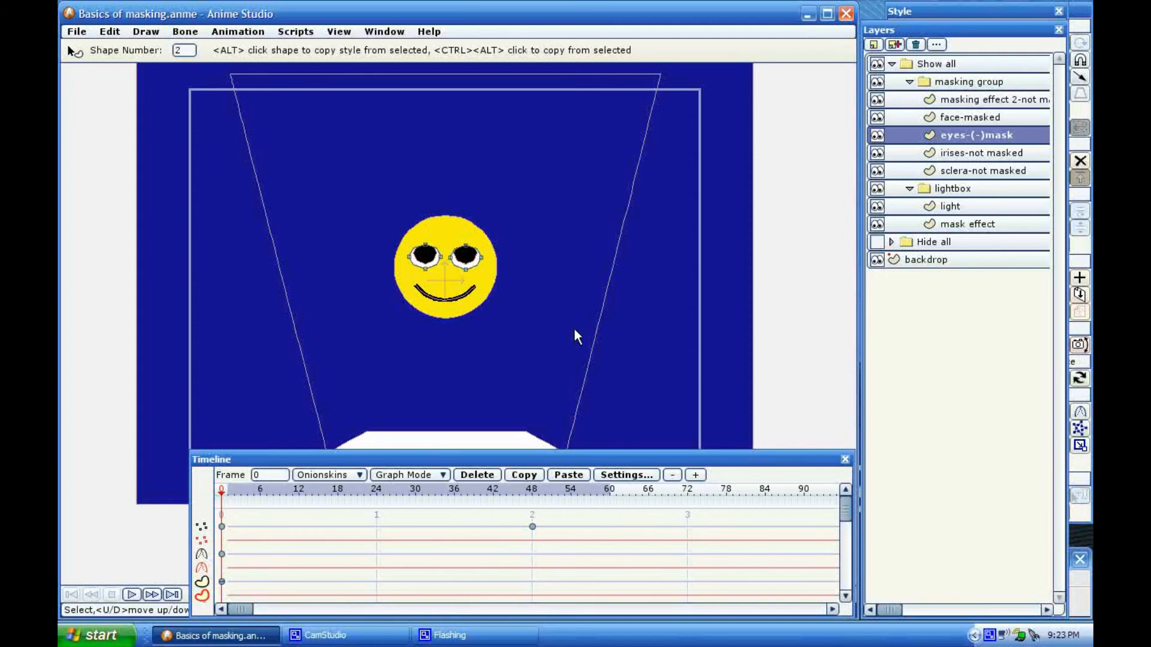
Step: Compare renders of frame 0 with the right-hand eye mask shape selected and deselected, and leave the shape deselected
{"action": "left_click", "coordinate": [472, 261]}
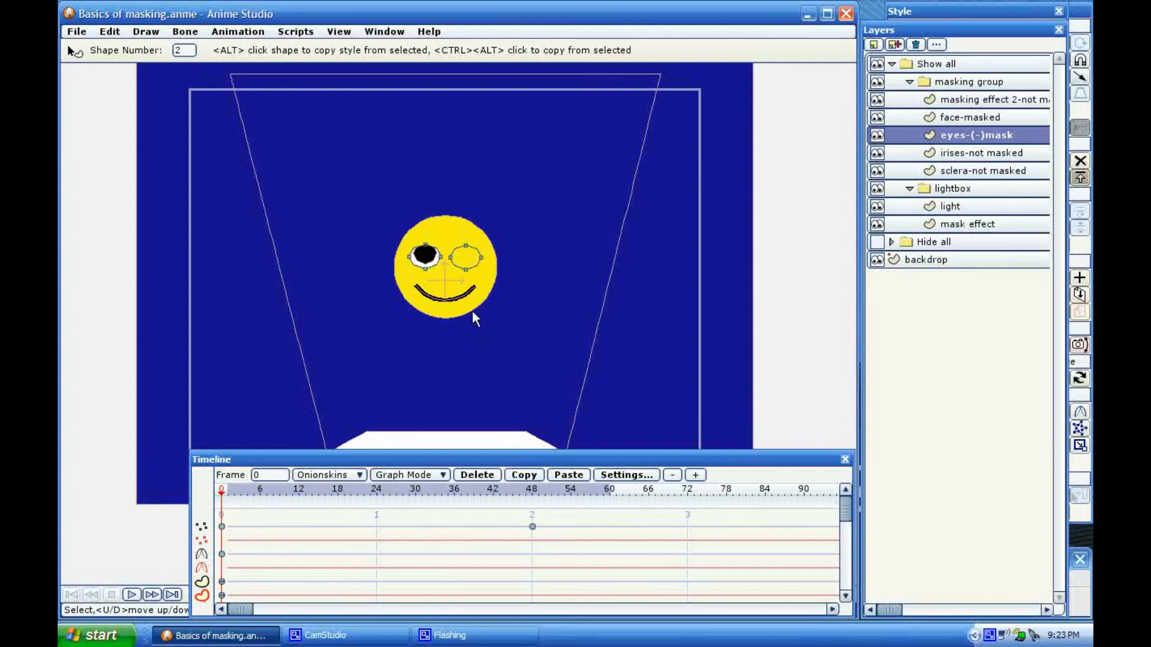
{"action": "key", "text": "ctrl+r"}
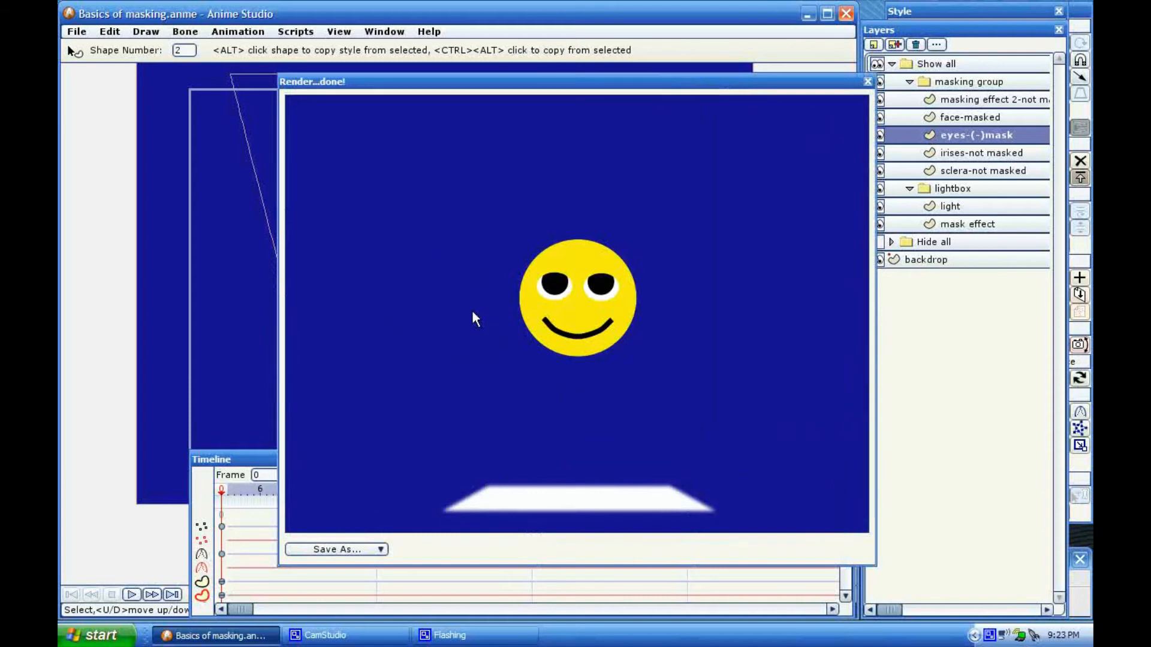
{"action": "key", "text": "Escape"}
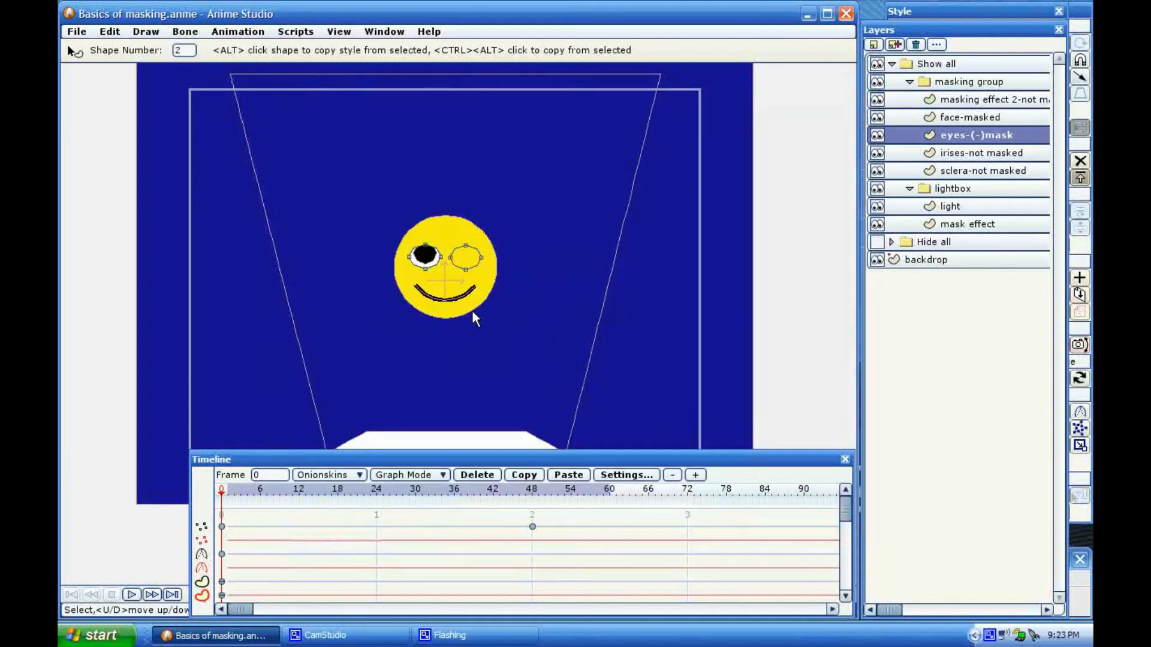
{"action": "key", "text": "Up"}
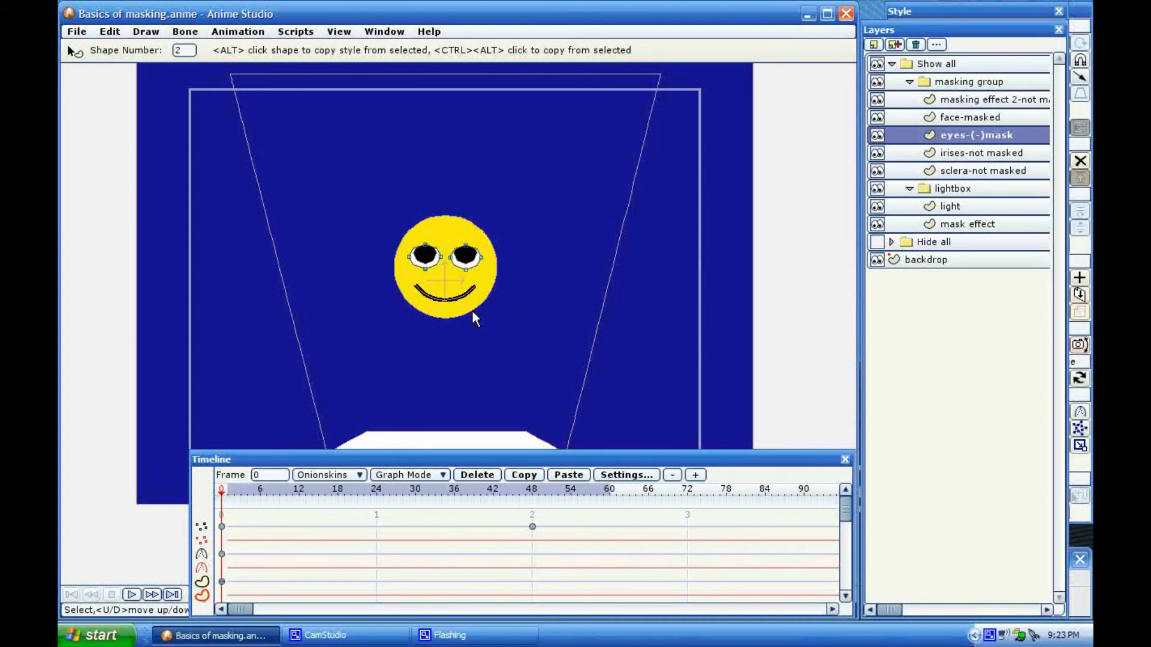
{"action": "key", "text": "ctrl+r"}
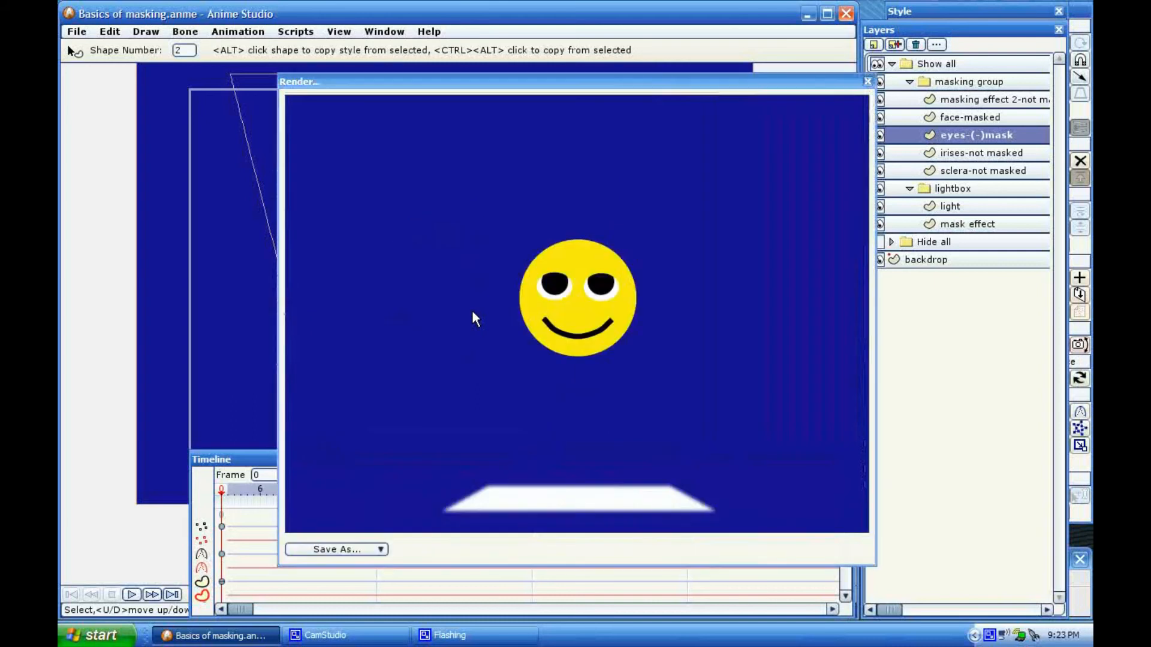
{"action": "key", "text": "Escape"}
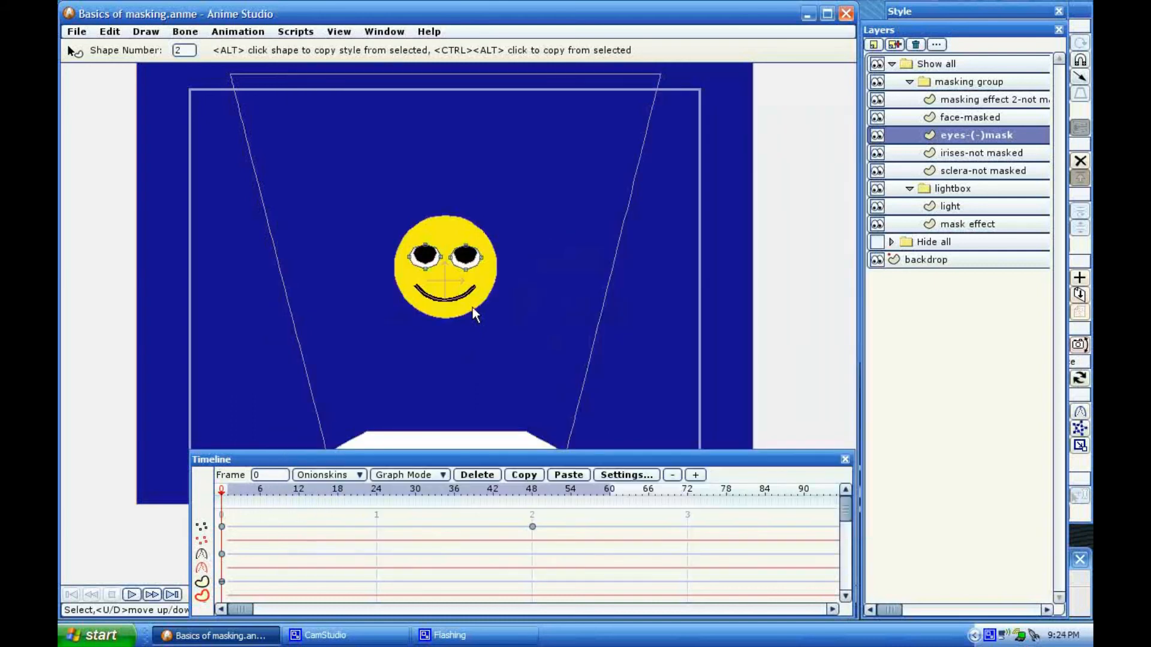
{"action": "left_click", "coordinate": [471, 258]}
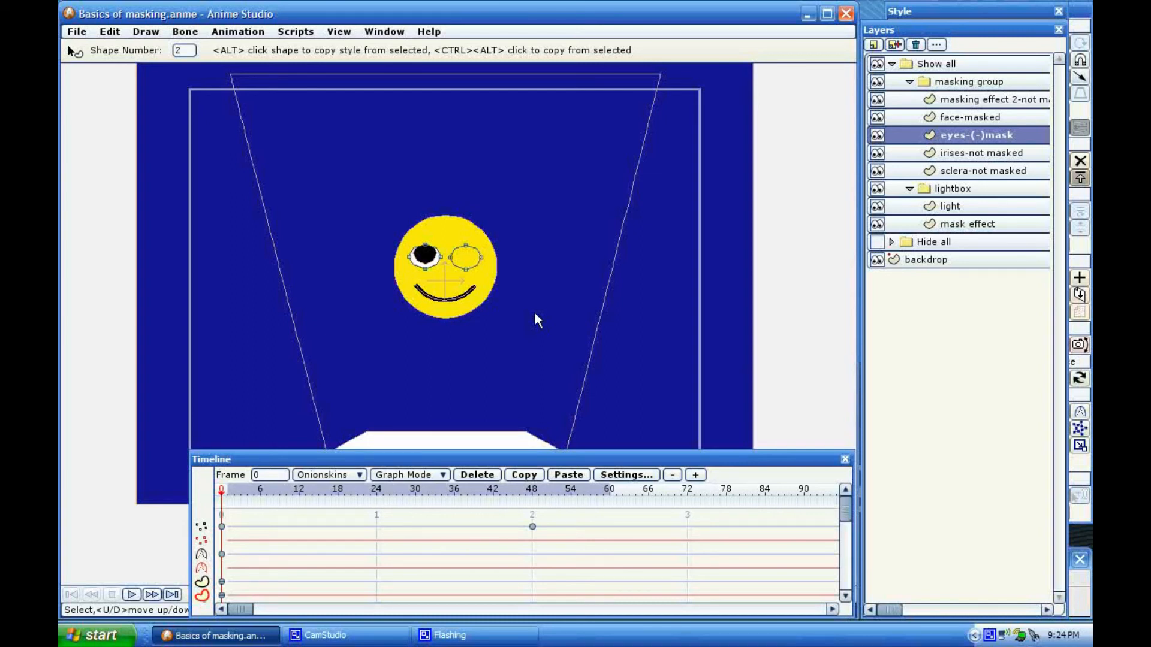
{"action": "key", "text": "ctrl+r"}
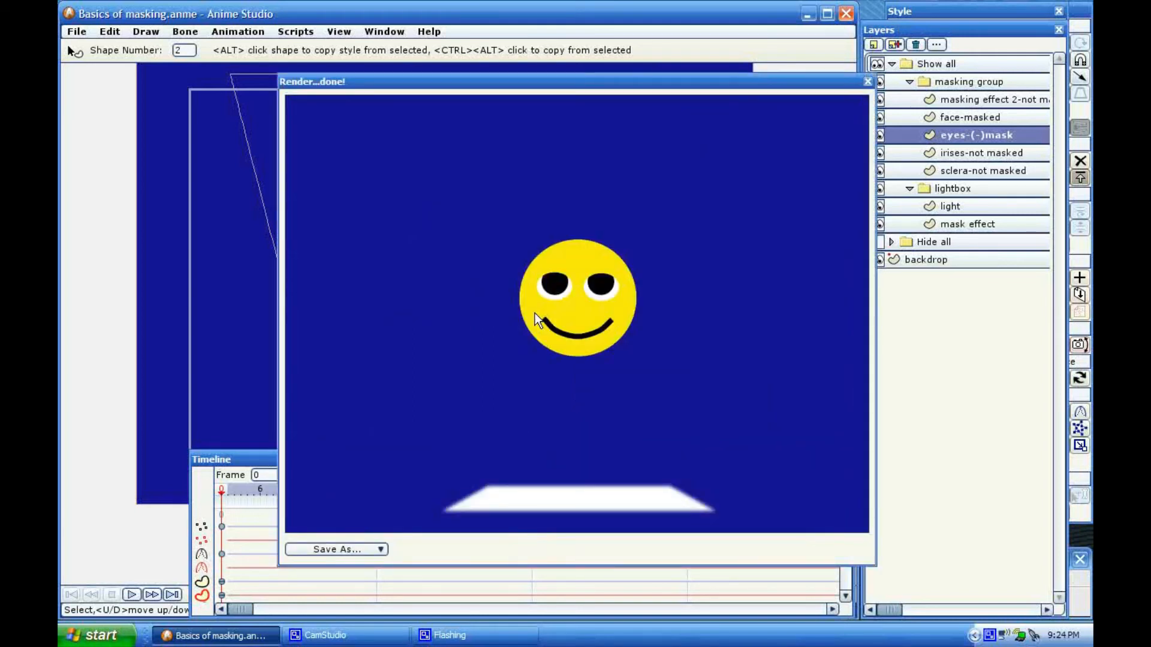
{"action": "key", "text": "Escape"}
{"action": "left_click", "coordinate": [535, 314]}
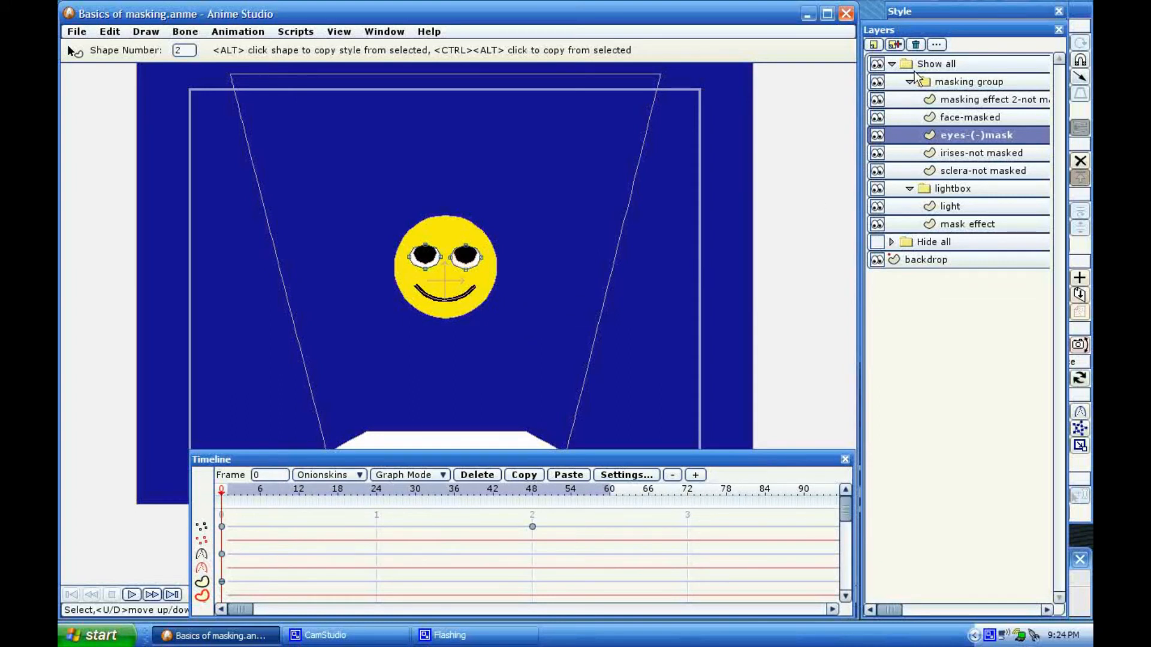
Step: Collapse and hide the Show all group, and display the expanded Hide all group together with the backdrop layer
{"action": "left_click", "coordinate": [892, 64]}
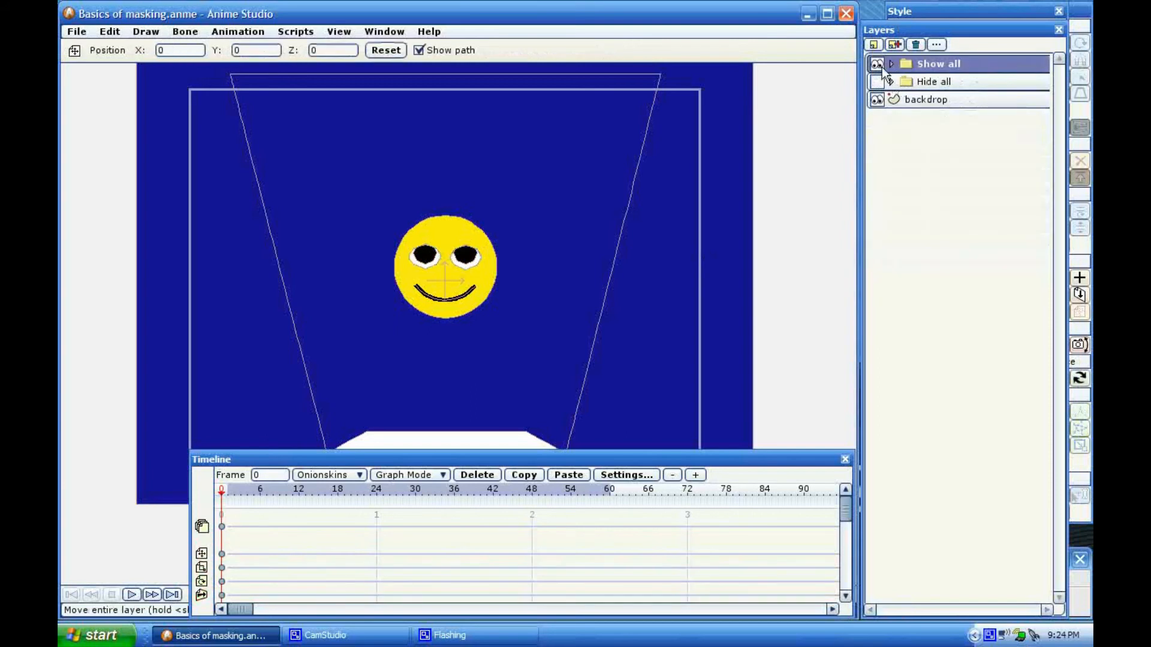
{"action": "left_click", "coordinate": [882, 66]}
{"action": "left_click", "coordinate": [890, 82]}
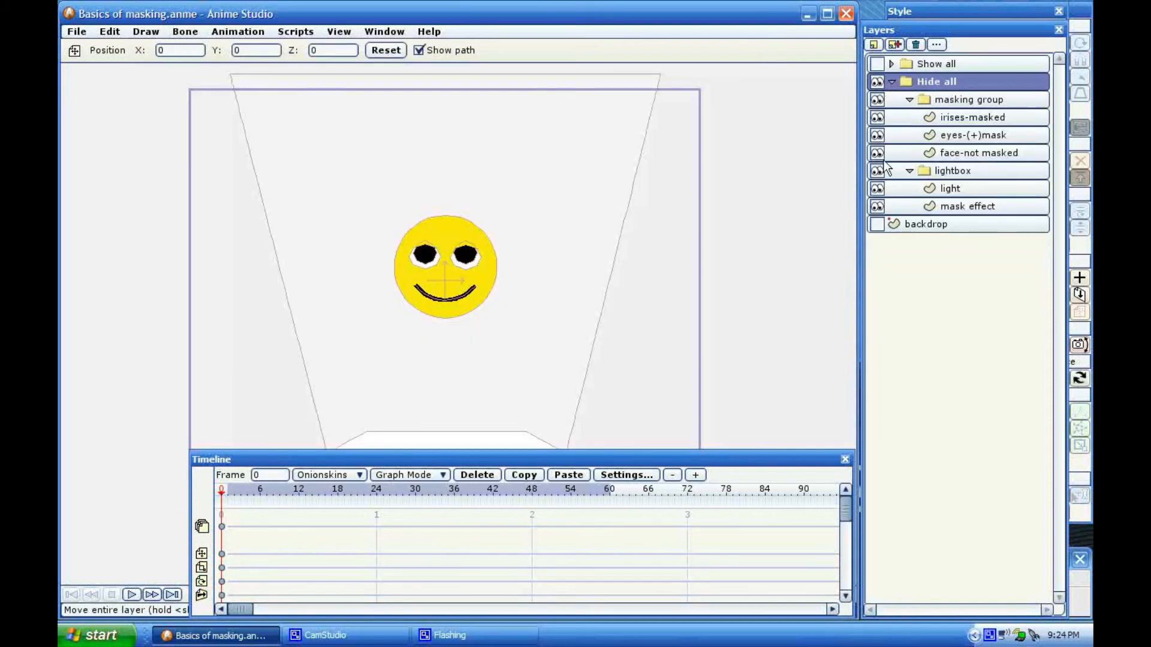
{"action": "left_click", "coordinate": [877, 223]}
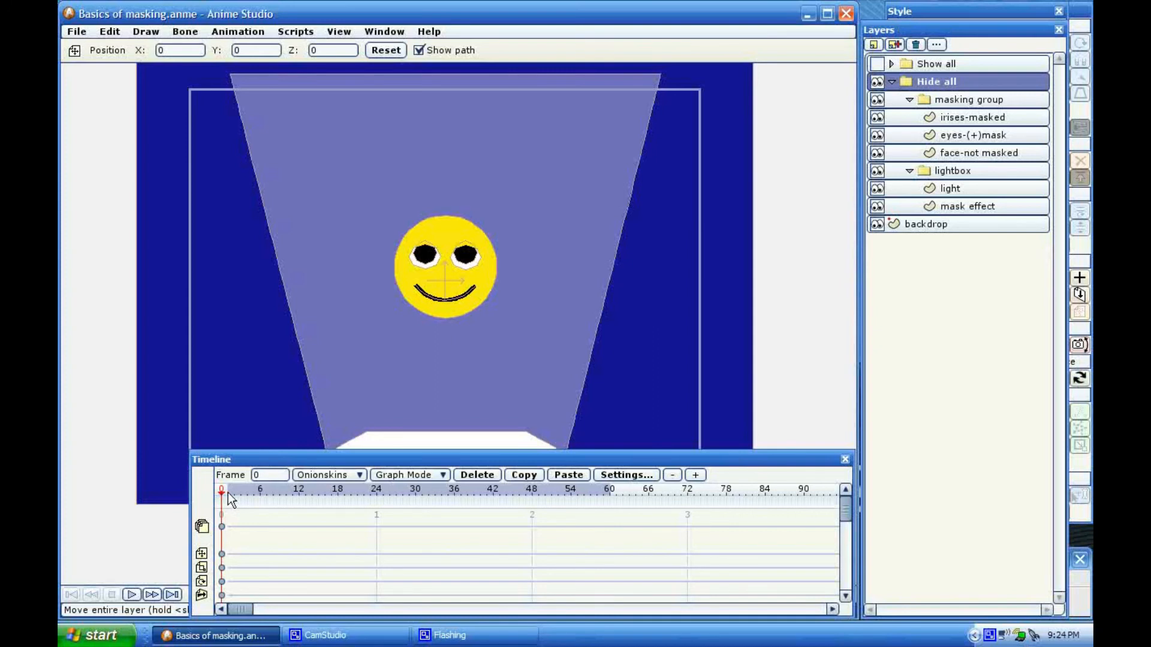
Step: Scrub the Hide all group's animation from frame 0 to frame 48 and back to frame 0
{"action": "left_click_drag", "start_coordinate": [228, 493], "coordinate": [531, 494]}
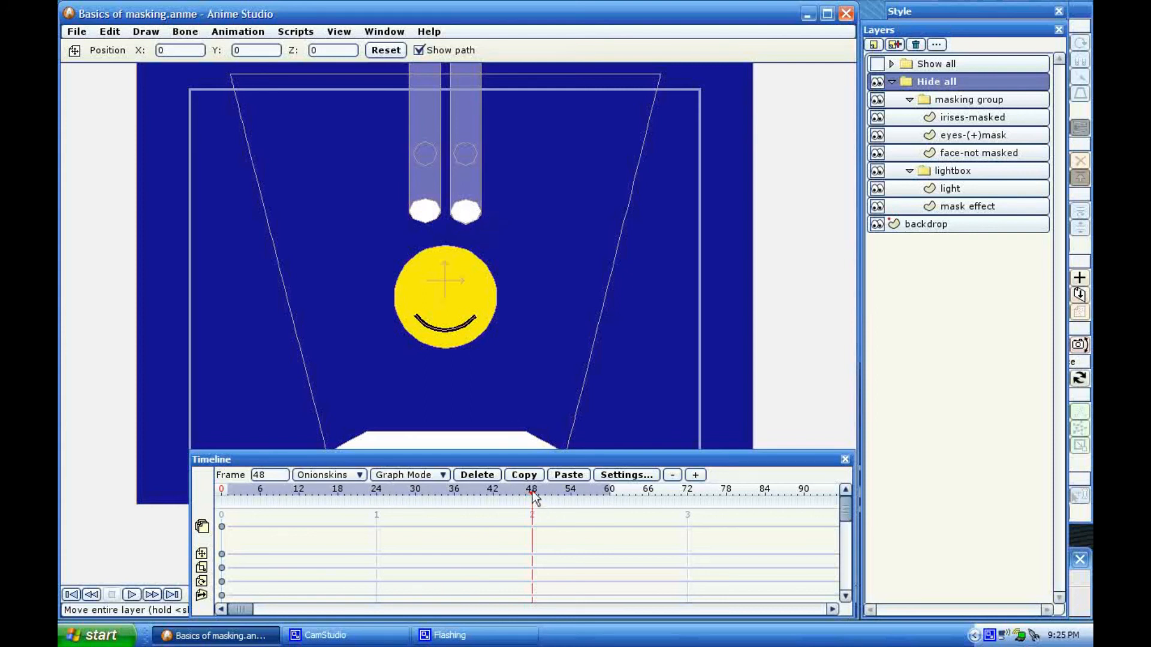
{"action": "left_click_drag", "start_coordinate": [532, 491], "coordinate": [221, 520]}
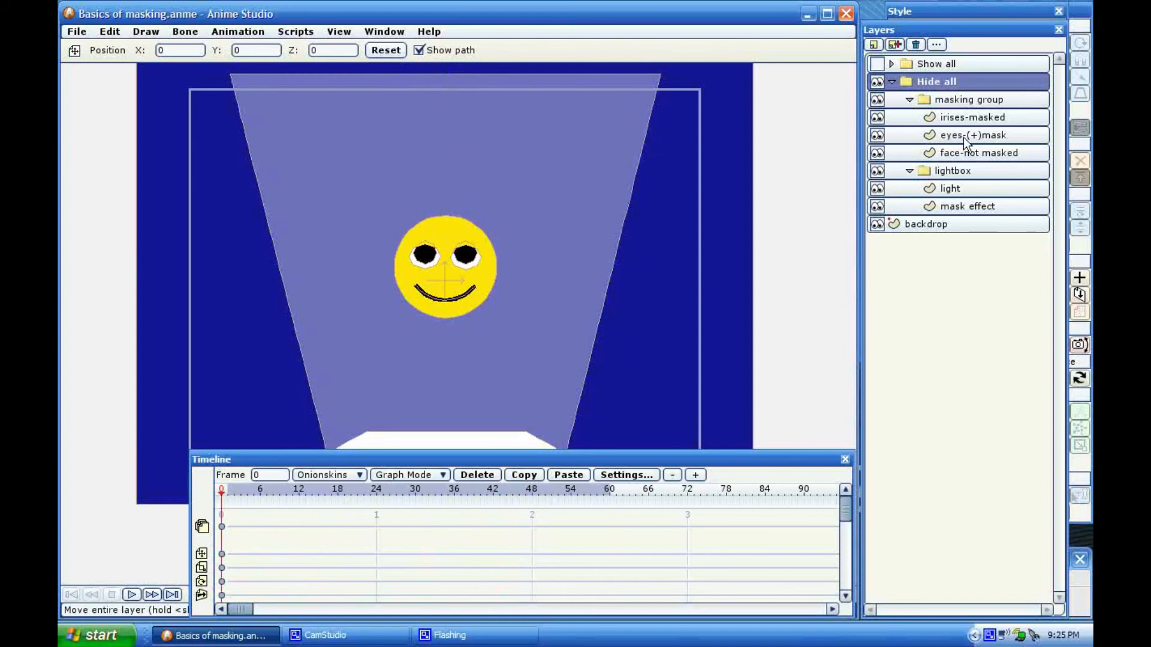
Step: Set the eyes-(+)mask layer's opacity to 50% and check the effect in a render of frame 0
{"action": "double_click", "coordinate": [962, 136]}
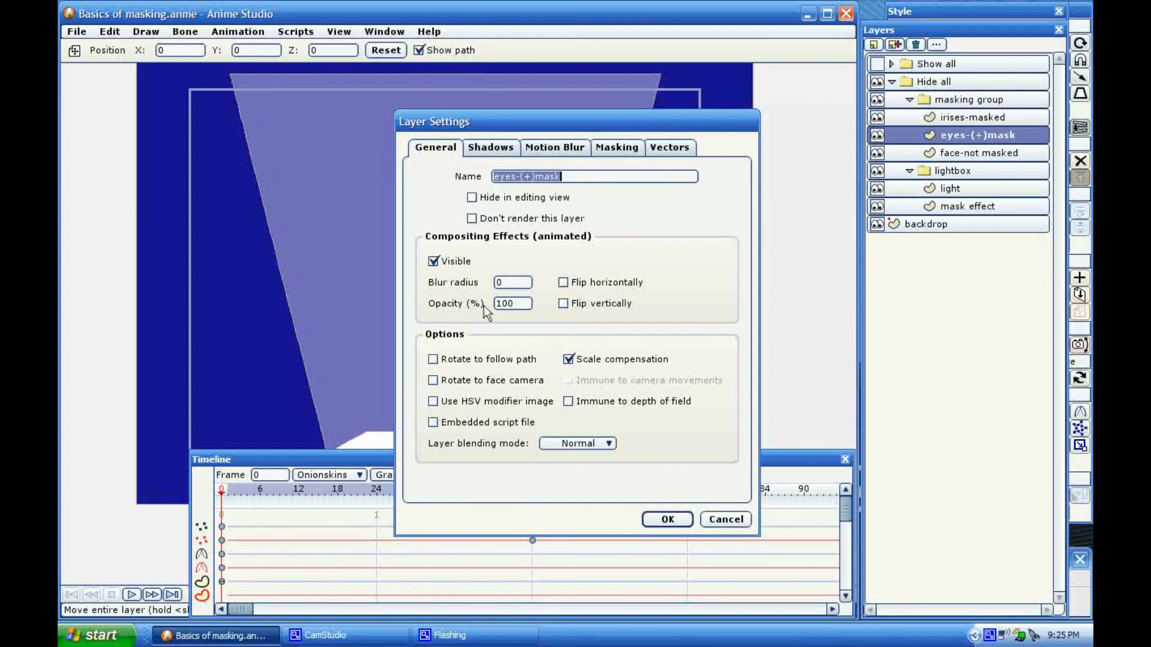
{"action": "left_click_drag", "start_coordinate": [512, 303], "coordinate": [498, 306]}
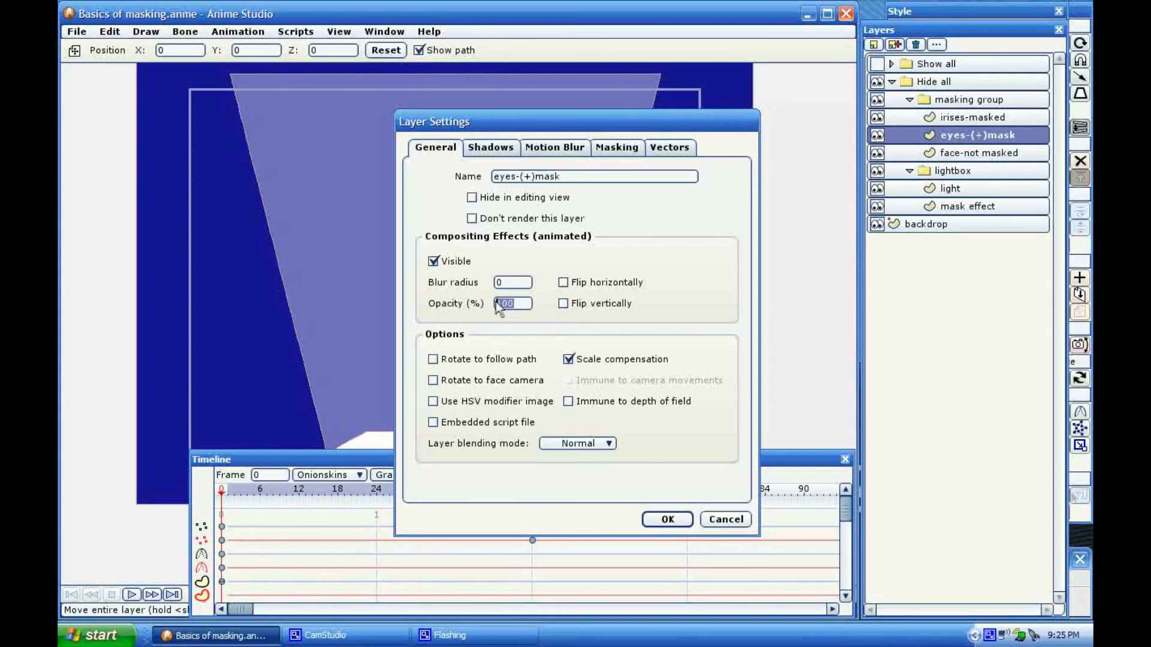
{"action": "type", "text": "50"}
{"action": "left_click", "coordinate": [668, 519]}
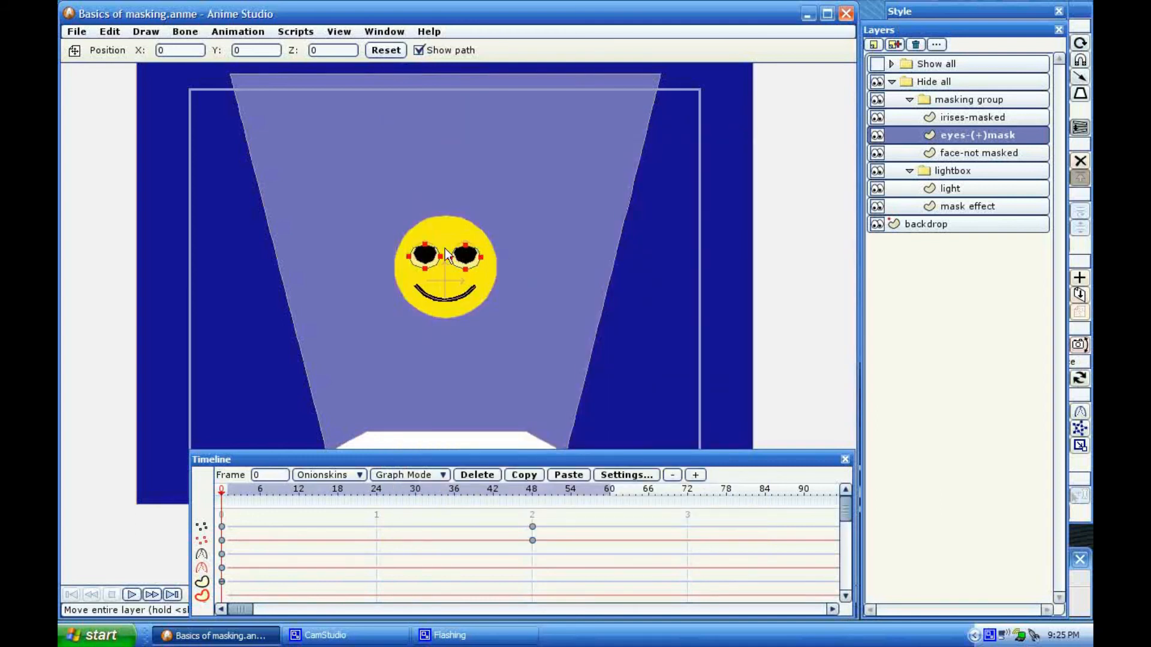
{"action": "key", "text": "ctrl+r"}
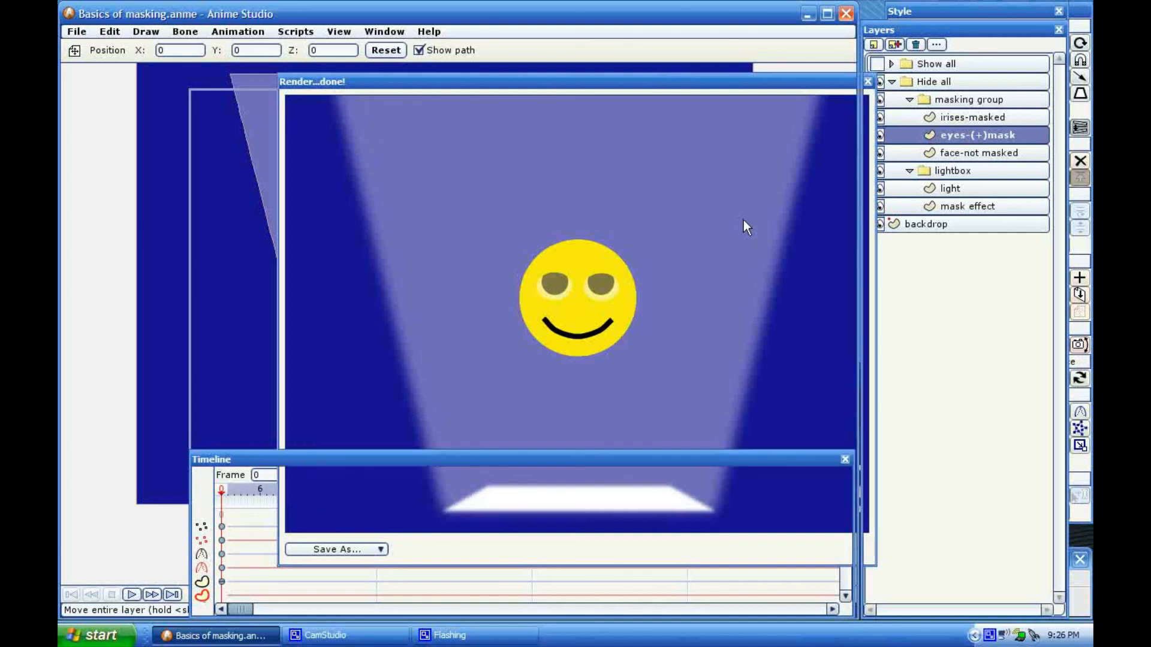
{"action": "key", "text": "Escape"}
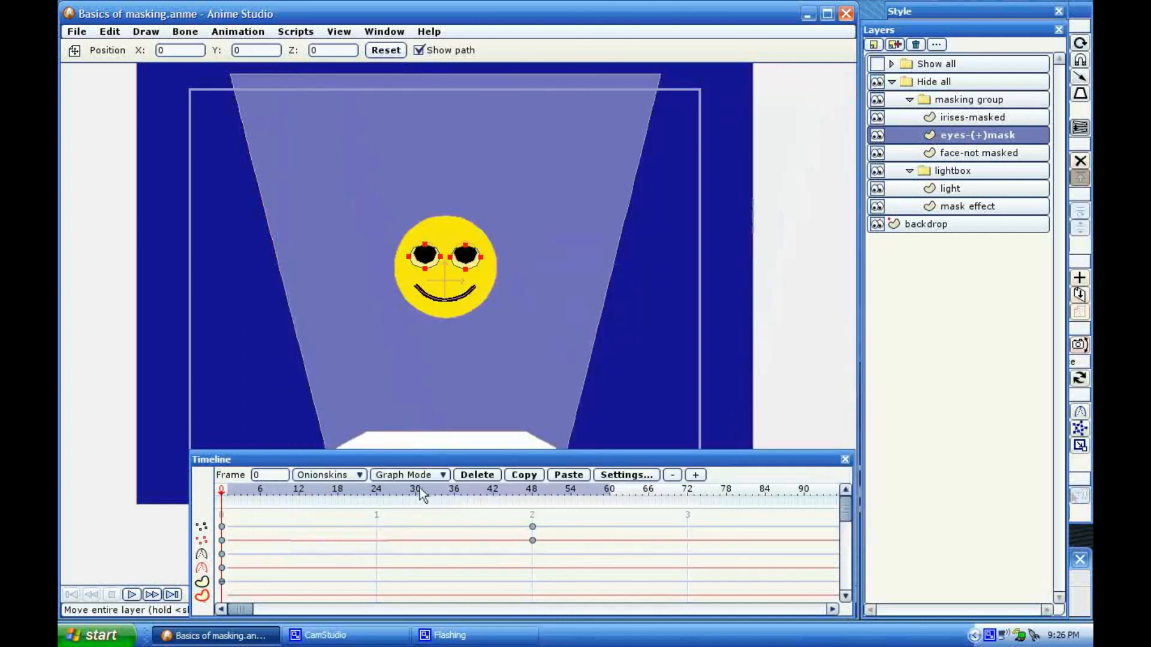
Step: Collapse and hide the Hide all group, and display the expanded Show all group at frame 0
{"action": "left_click_drag", "start_coordinate": [420, 488], "coordinate": [220, 528]}
{"action": "left_click", "coordinate": [892, 82]}
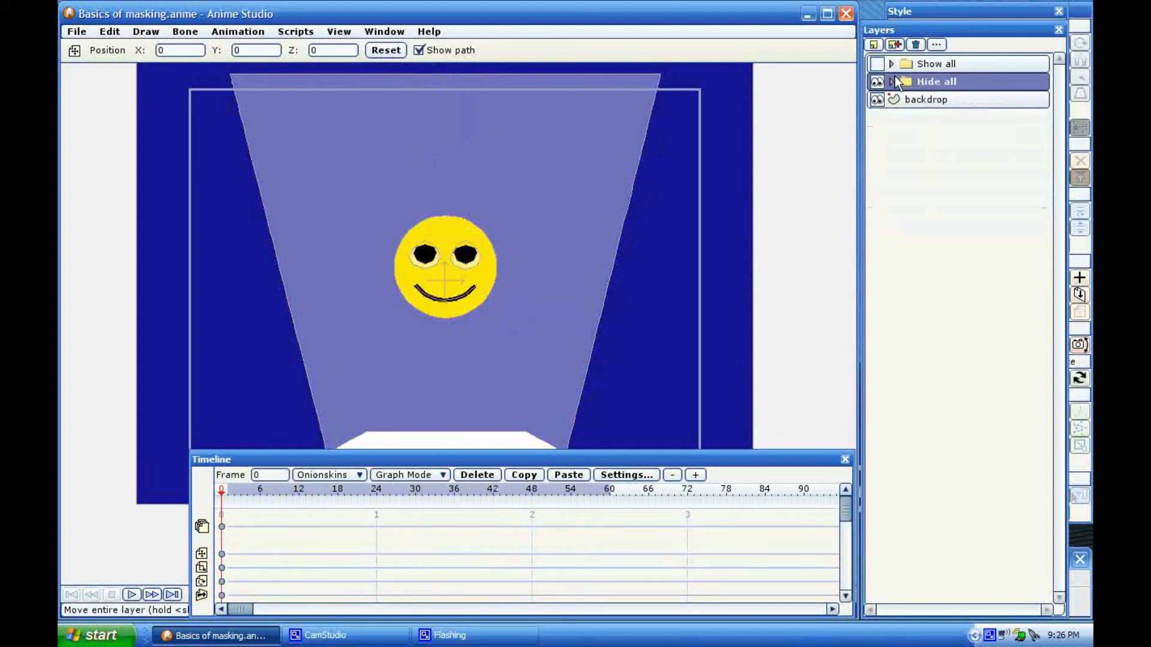
{"action": "left_click", "coordinate": [891, 63]}
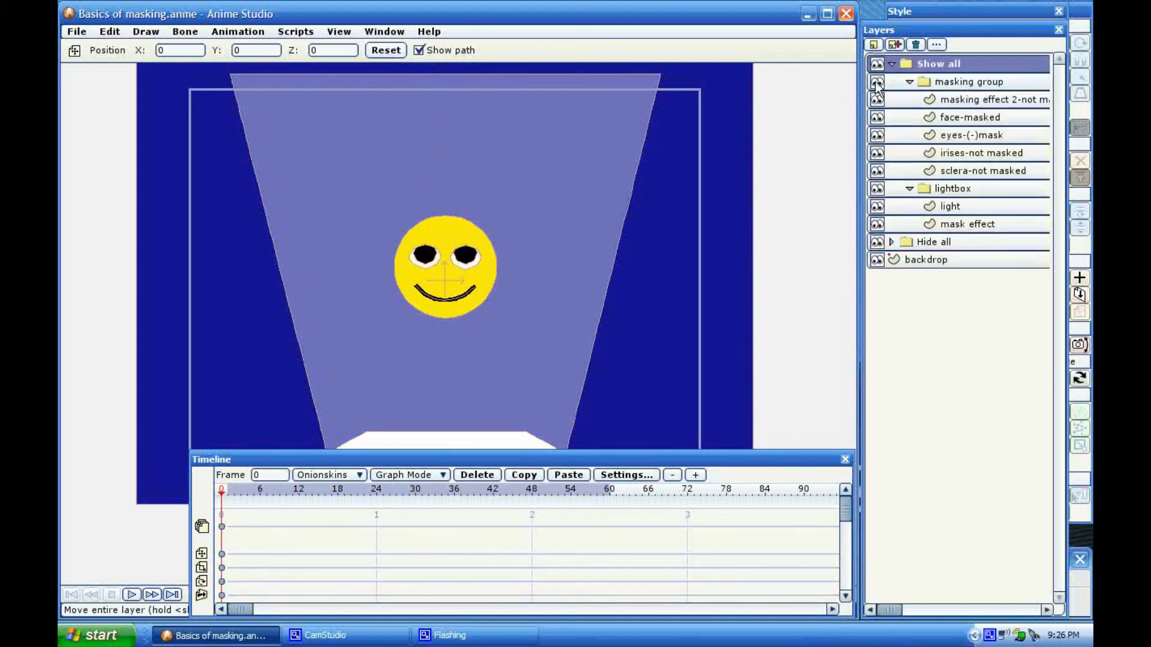
{"action": "left_click", "coordinate": [877, 242]}
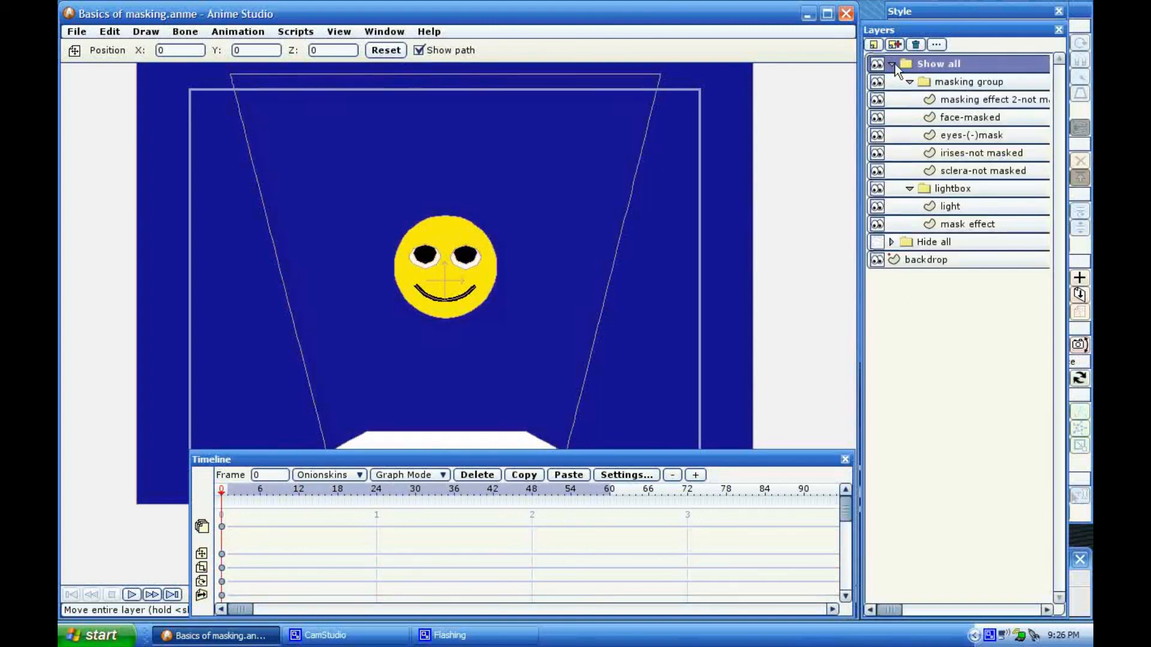
Step: Scrub the Show all group's animation to frames 48 and 60, and return to frame 0 to view the whole scene
{"action": "left_click_drag", "start_coordinate": [233, 483], "coordinate": [531, 499]}
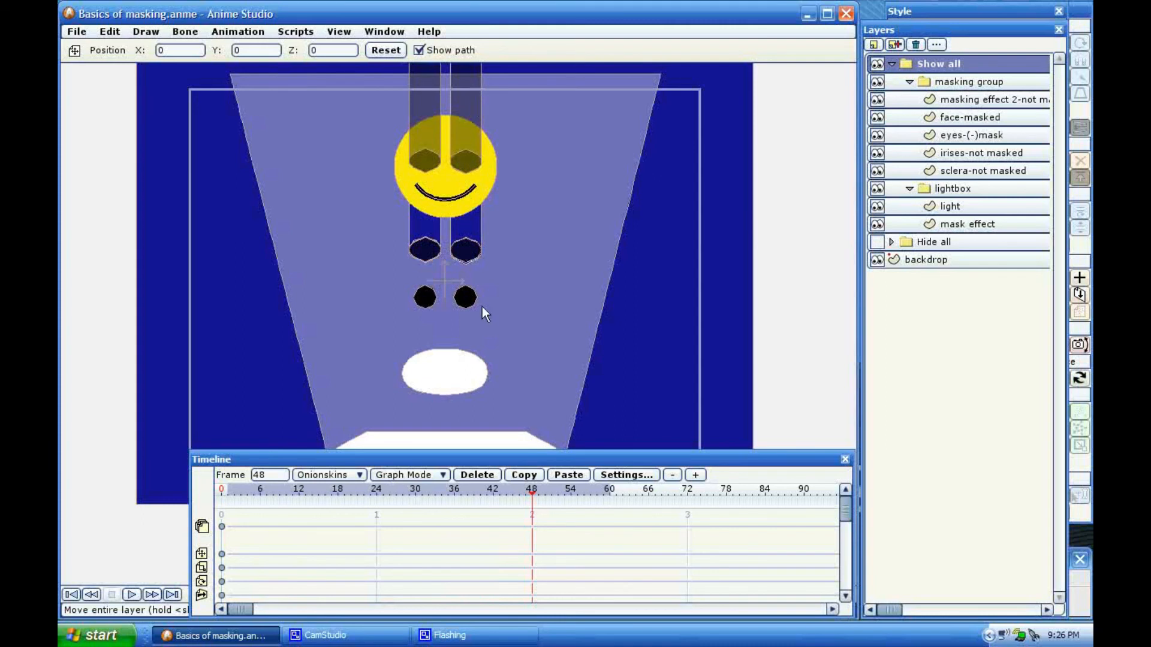
{"action": "left_click_drag", "start_coordinate": [533, 498], "coordinate": [610, 495]}
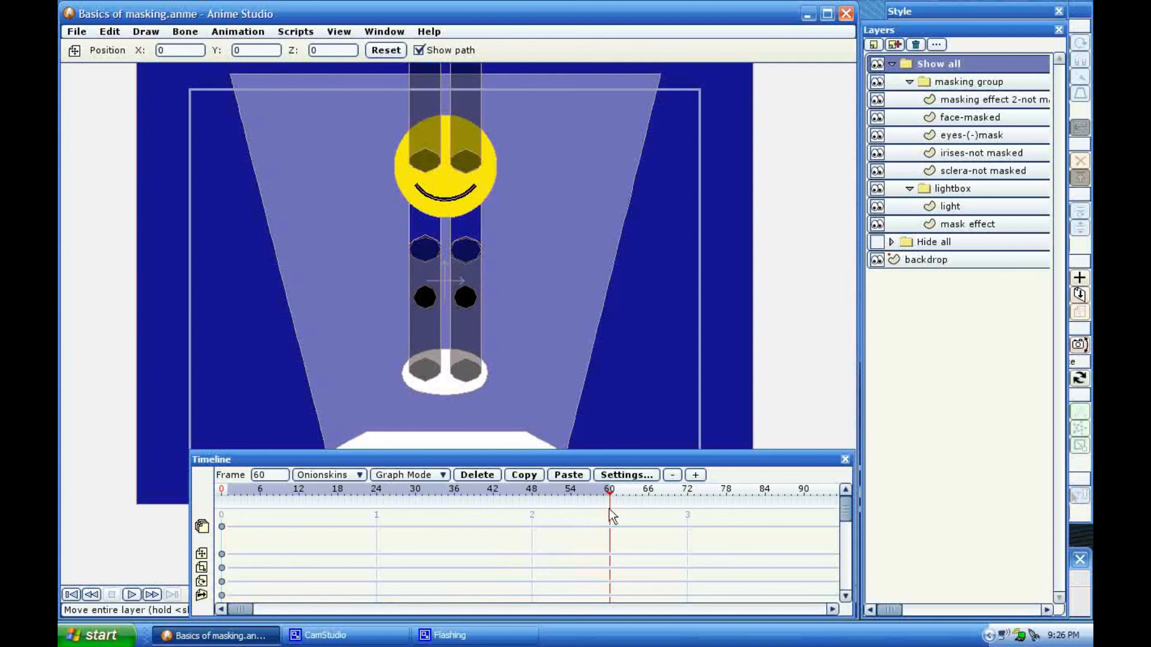
{"action": "left_click_drag", "start_coordinate": [609, 495], "coordinate": [221, 514]}
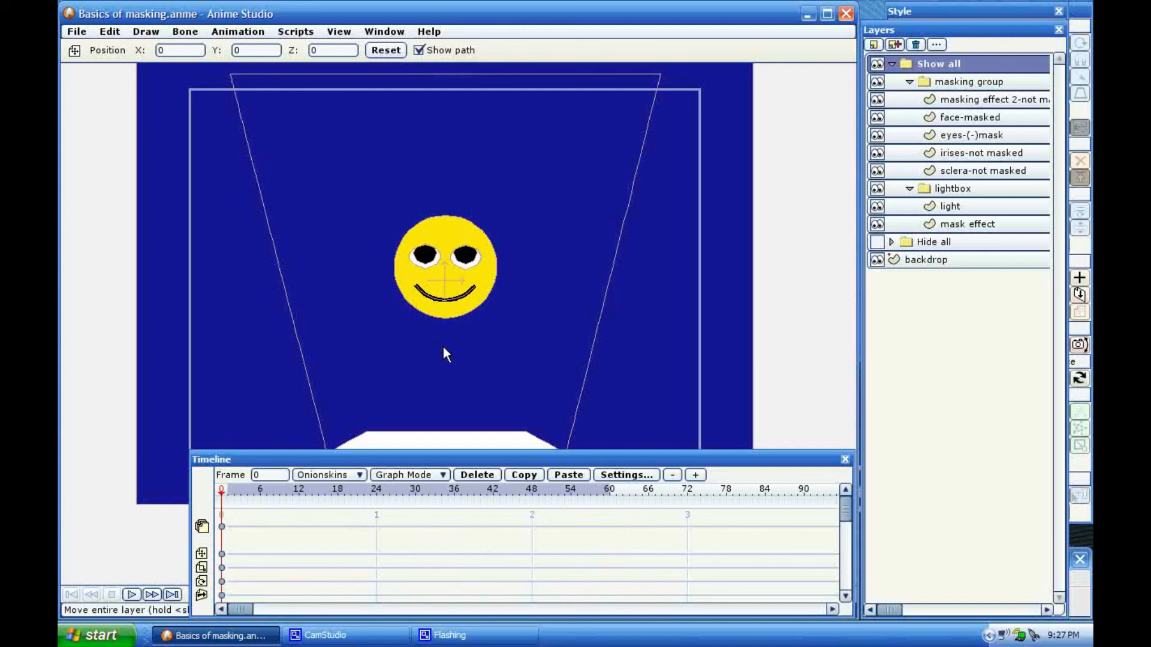
{"action": "scroll", "coordinate": [444, 349], "scroll_direction": "down", "scroll_amount": 1}
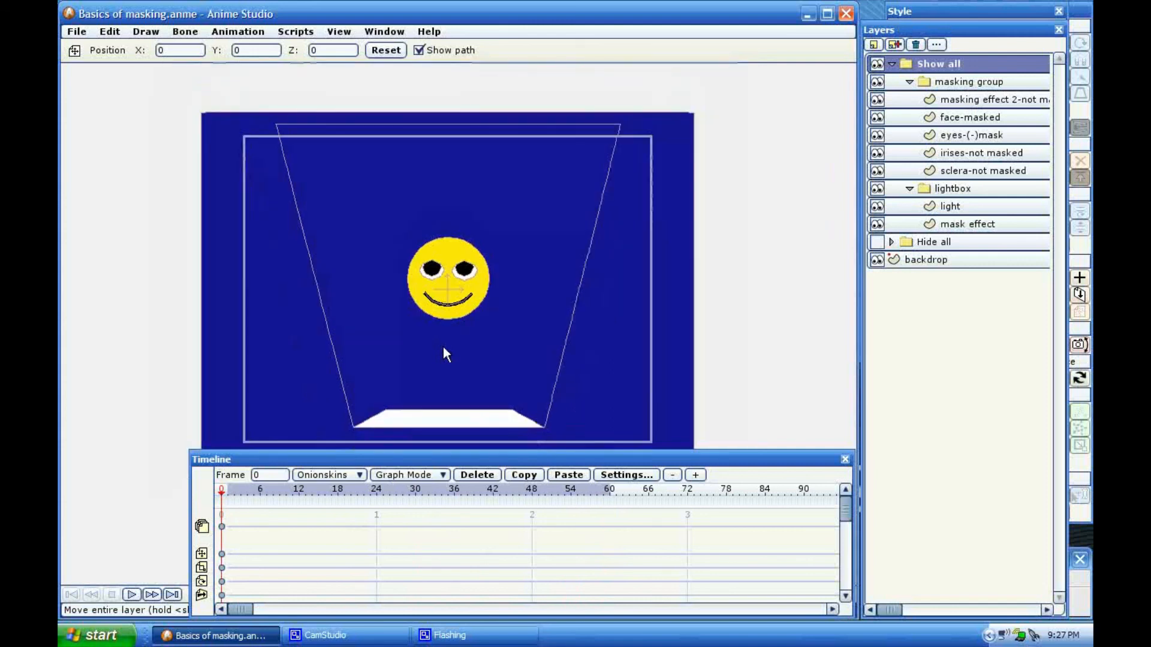
Step: Examine the layer masking setting of the masking effect 2 layer and leave its settings without changes
{"action": "left_click", "coordinate": [959, 99]}
{"action": "double_click", "coordinate": [959, 99]}
{"action": "left_click", "coordinate": [617, 146]}
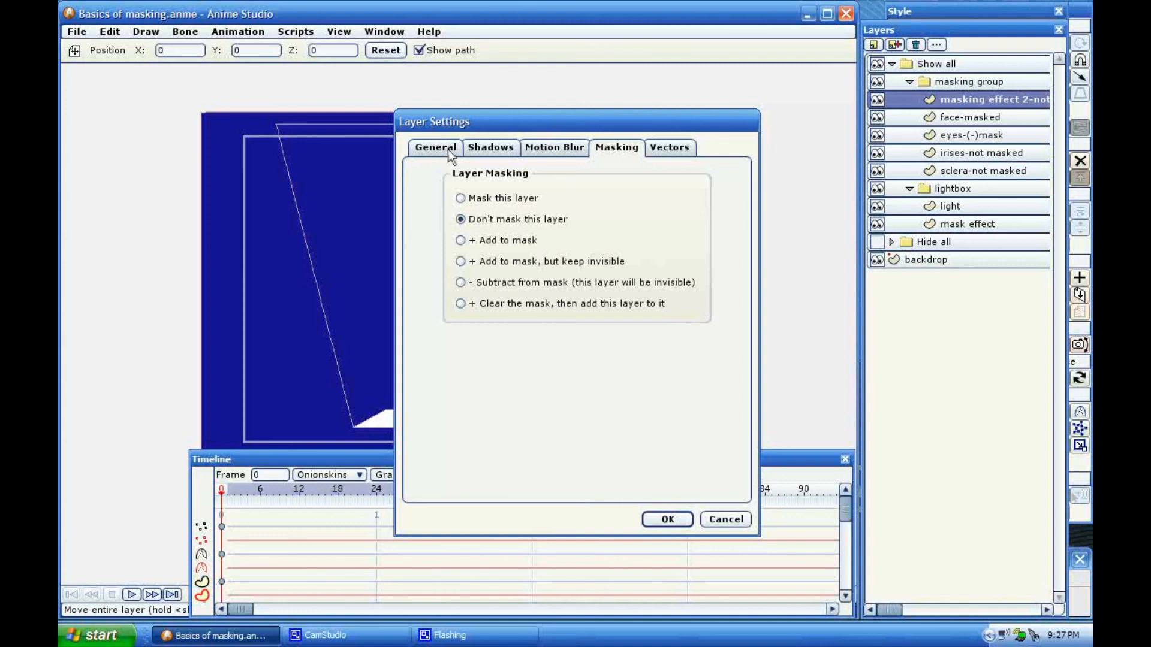
{"action": "left_click", "coordinate": [722, 518]}
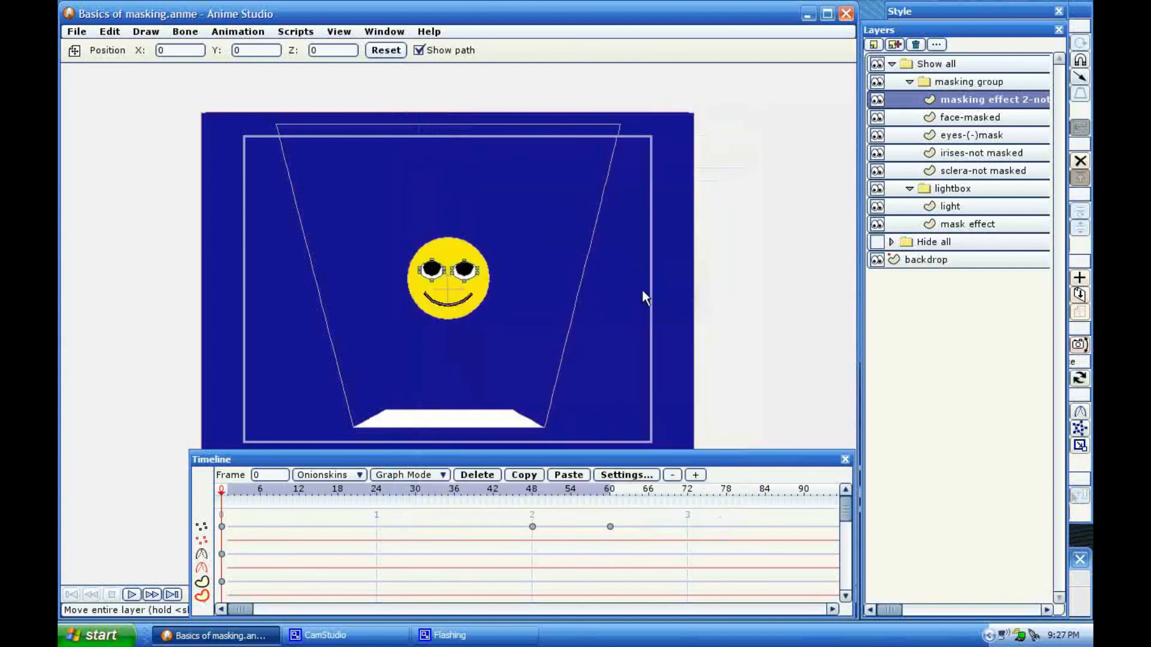